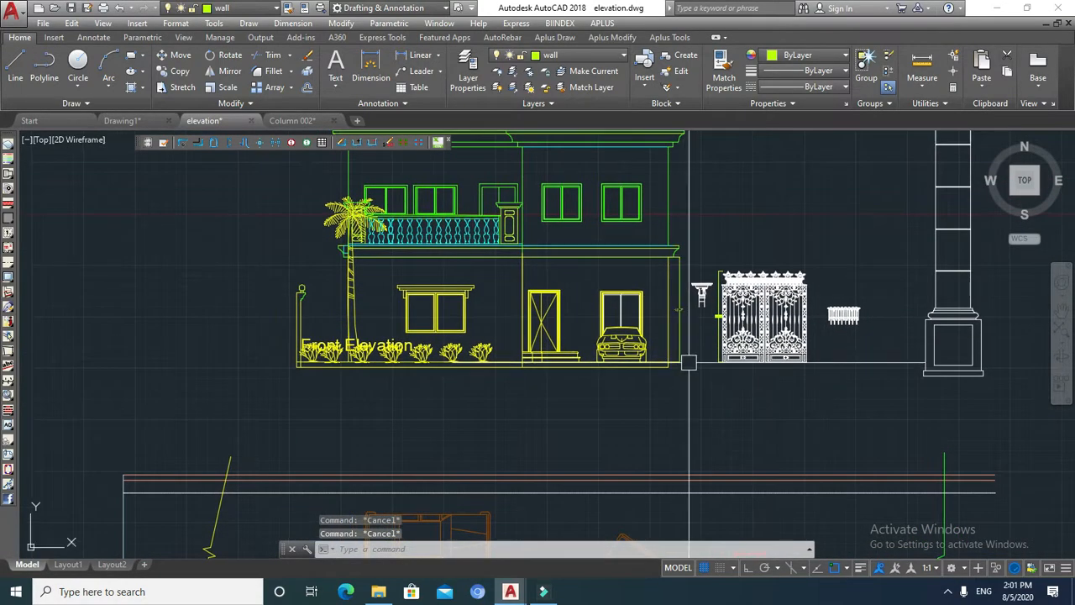
# Look over the front elevation, the gate and column details beside it, and the floor plan beneath
pyautogui.moveTo(689, 360)
pyautogui.mouseDown(button='middle')
pyautogui.moveTo(647, 329)
pyautogui.moveTo(641, 306)
pyautogui.mouseUp(button='middle')
pyautogui.scroll(-4, 667, 294)
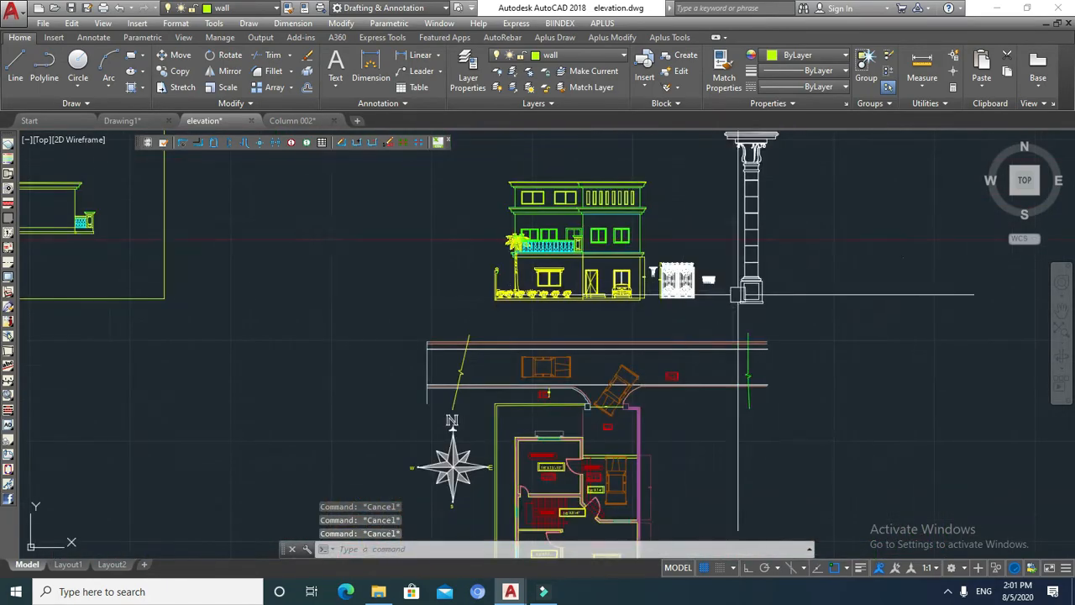
pyautogui.scroll(4, 684, 263)
pyautogui.scroll(-3, 626, 336)
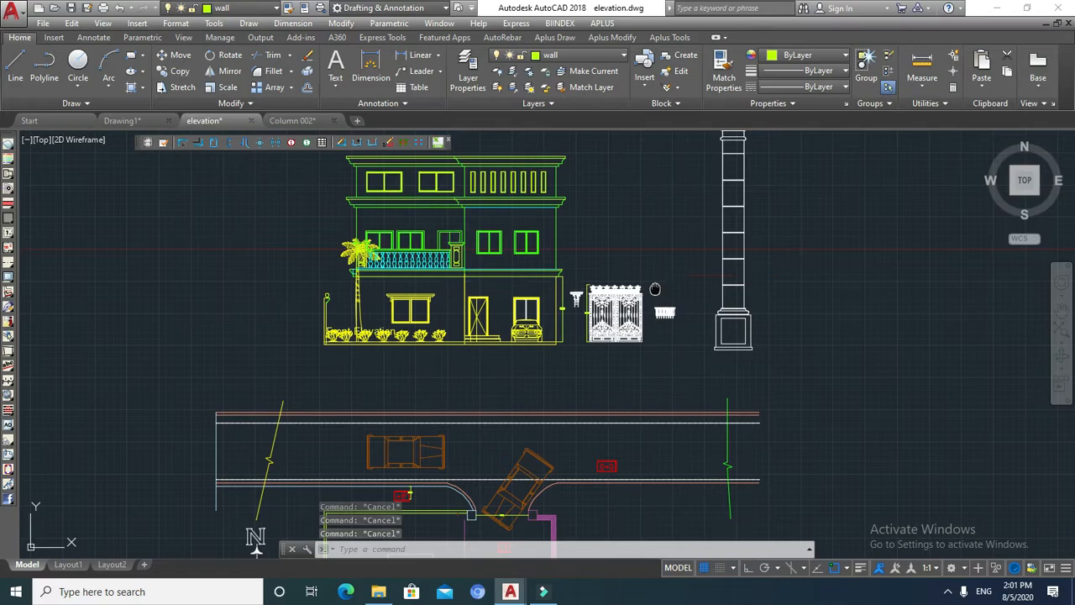
pyautogui.moveTo(656, 288); pyautogui.dragTo(656, 286, button='middle')
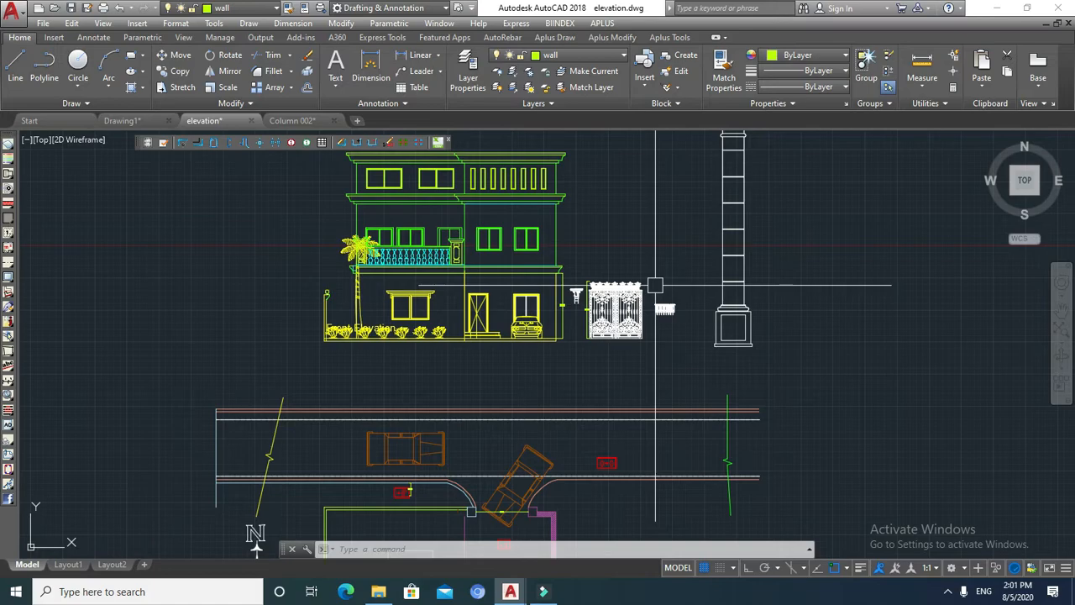
pyautogui.scroll(-1, 646, 279)
pyautogui.press('Escape')
pyautogui.press('Escape')
pyautogui.press('Escape')
# Erase the small white column-capital ornament between the house elevation and the gate
pyautogui.scroll(5, 576, 281)
pyautogui.click(517, 228)
pyautogui.click(571, 313)
pyautogui.write('e')
pyautogui.press('Return')
pyautogui.scroll(-5, 595, 280)
pyautogui.moveTo(595, 279); pyautogui.dragTo(664, 227, button='middle')
pyautogui.press('Escape')
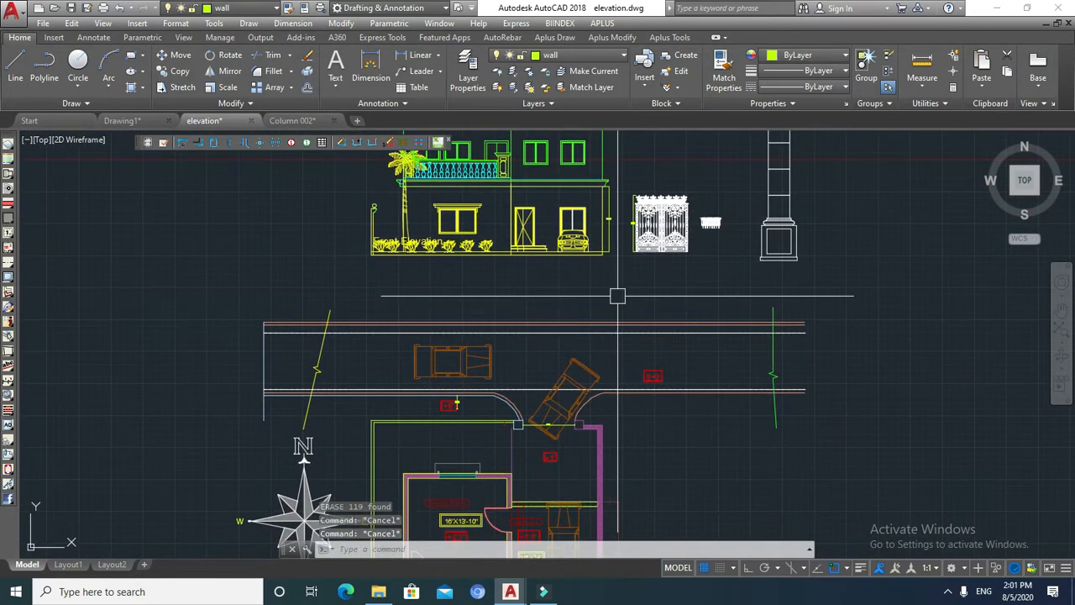
pyautogui.write('l')
pyautogui.press('Return')
pyautogui.press('Escape')
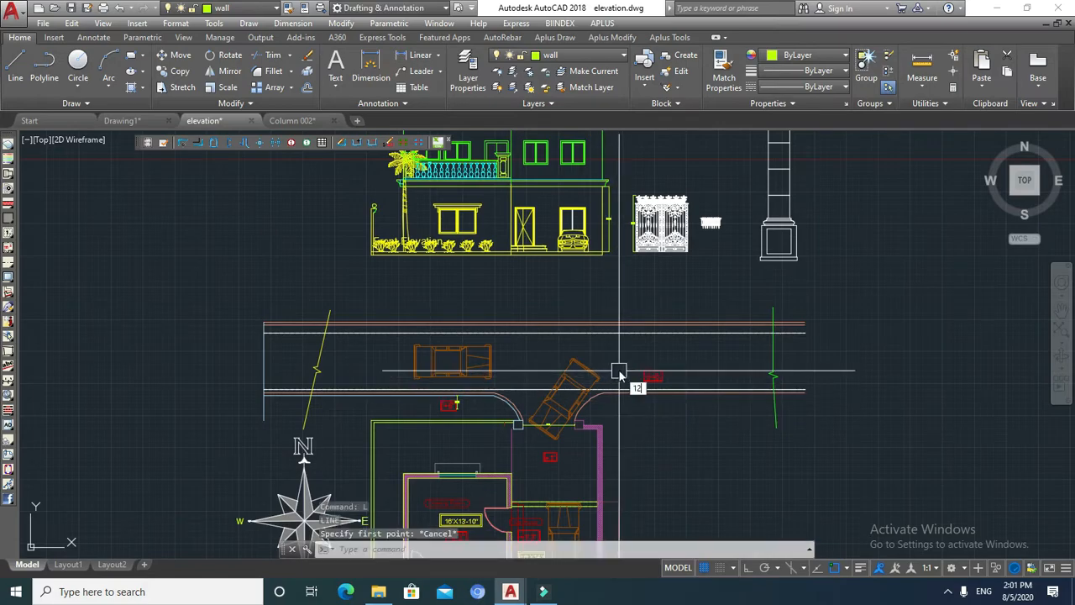
pyautogui.press('Escape')
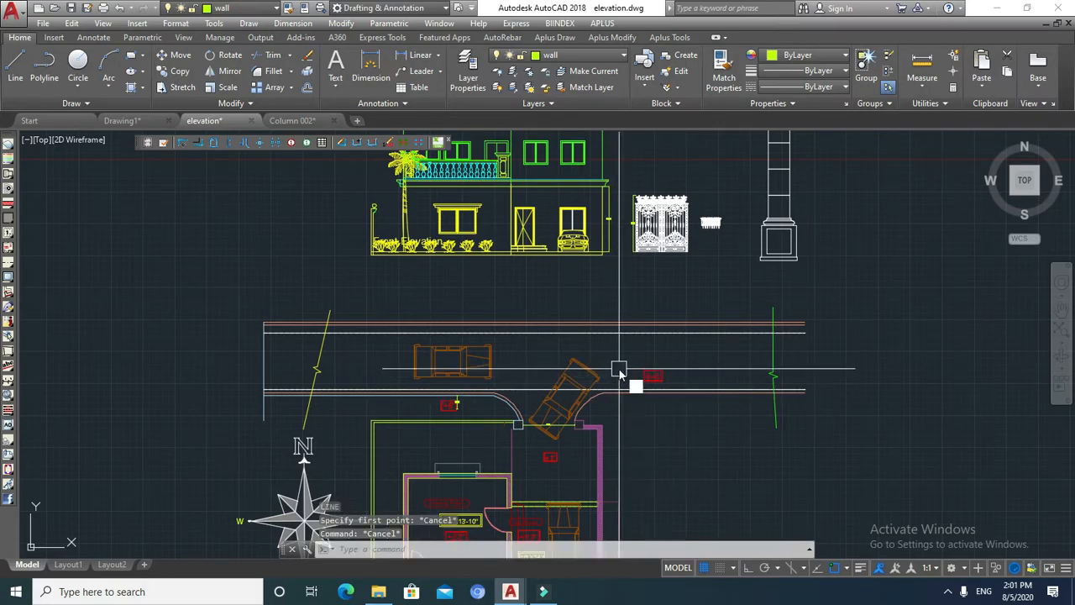
# Create a current layer named bou with color number 3 using the 111 command
pyautogui.press('Return')
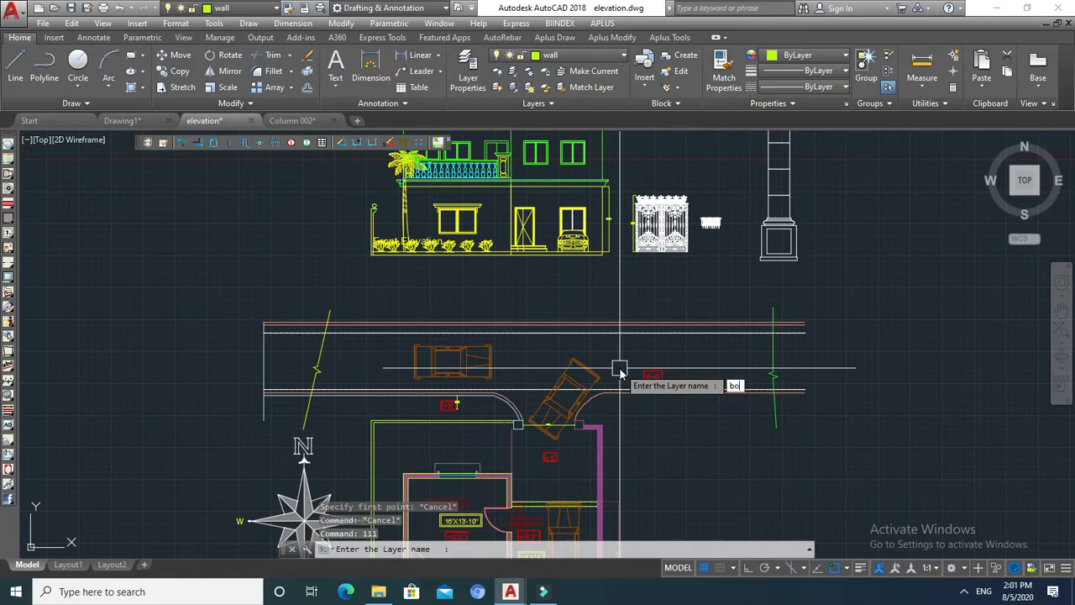
pyautogui.write('bou')
pyautogui.press('Return')
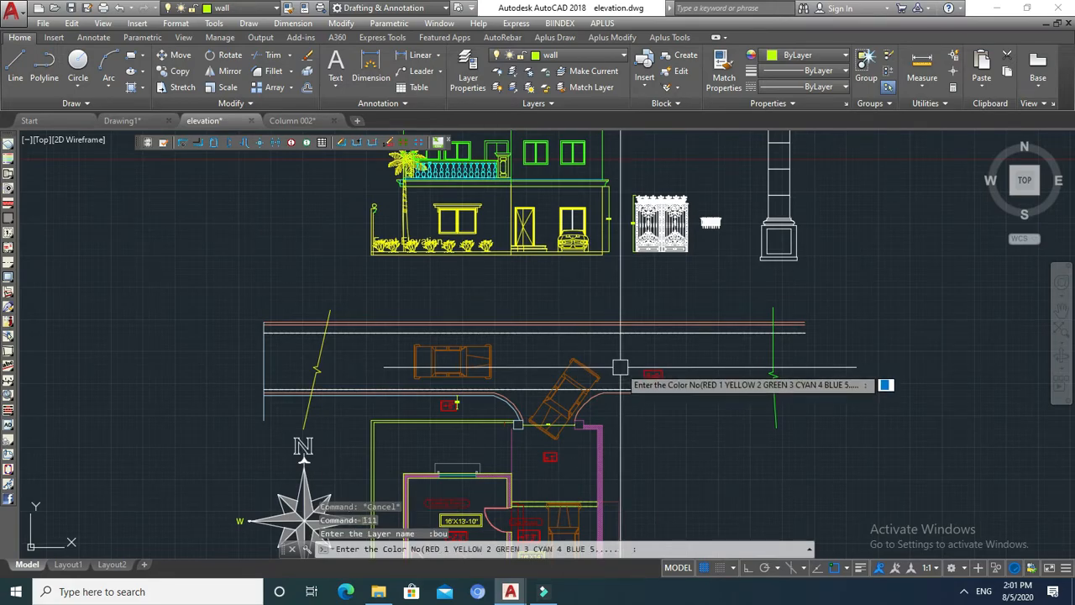
pyautogui.write('3')
pyautogui.press('Return')
pyautogui.moveTo(593, 300)
pyautogui.mouseDown(button='middle')
pyautogui.moveTo(581, 335)
pyautogui.moveTo(566, 334)
pyautogui.mouseUp(button='middle')
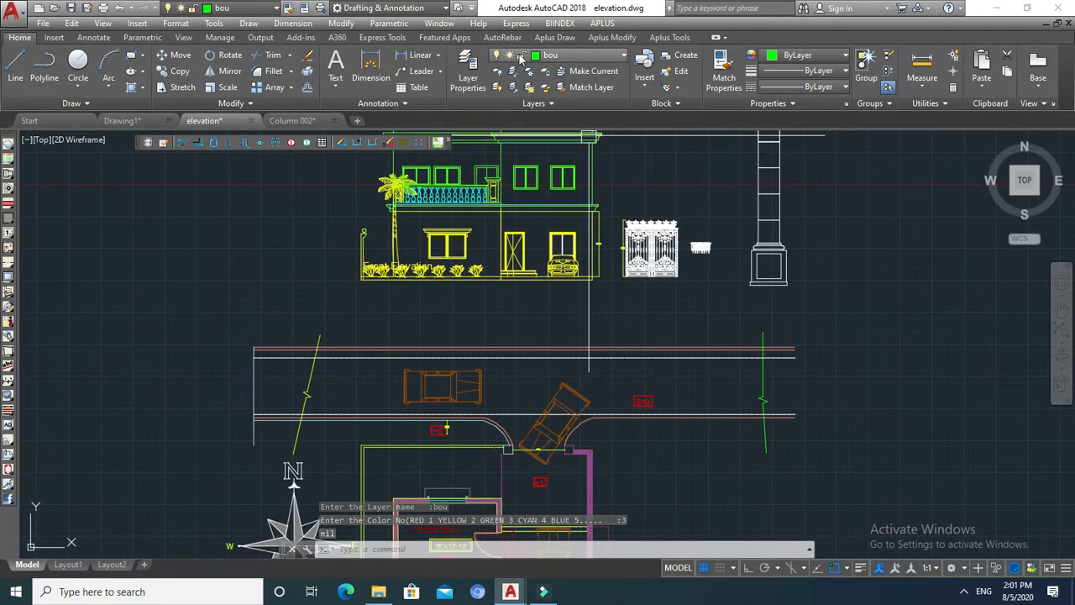
# With Ortho on, draw a vertical guide line about 68 ft long from the plan's front right wall corner up past the elevation
pyautogui.moveTo(585, 335); pyautogui.dragTo(562, 306, button='middle')
pyautogui.write('l')
pyautogui.press('Return')
pyautogui.scroll(2, 590, 416)
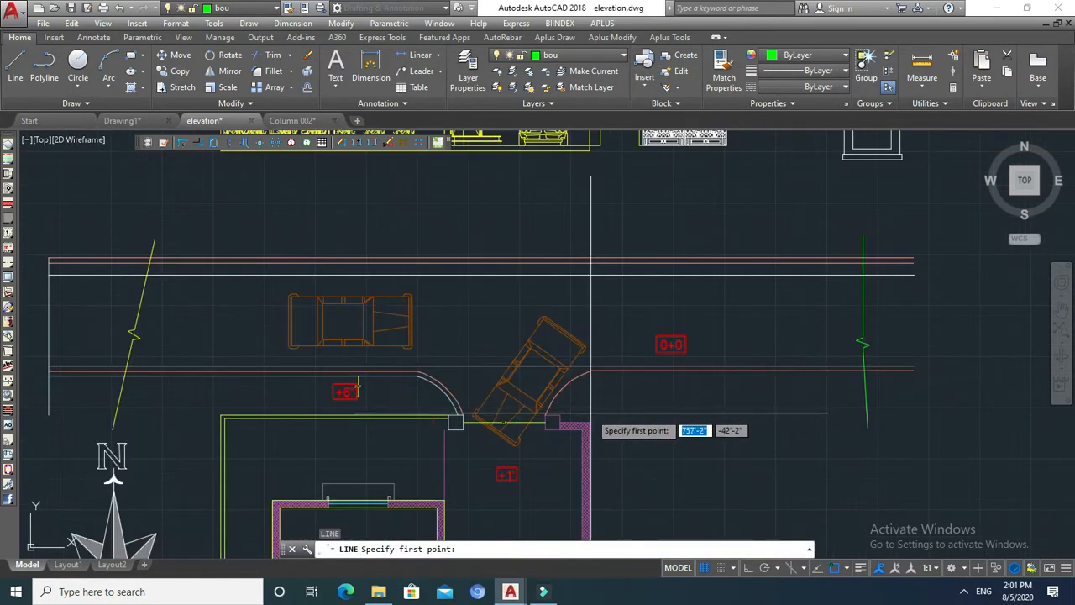
pyautogui.scroll(-5, 590, 420)
pyautogui.scroll(4, 582, 179)
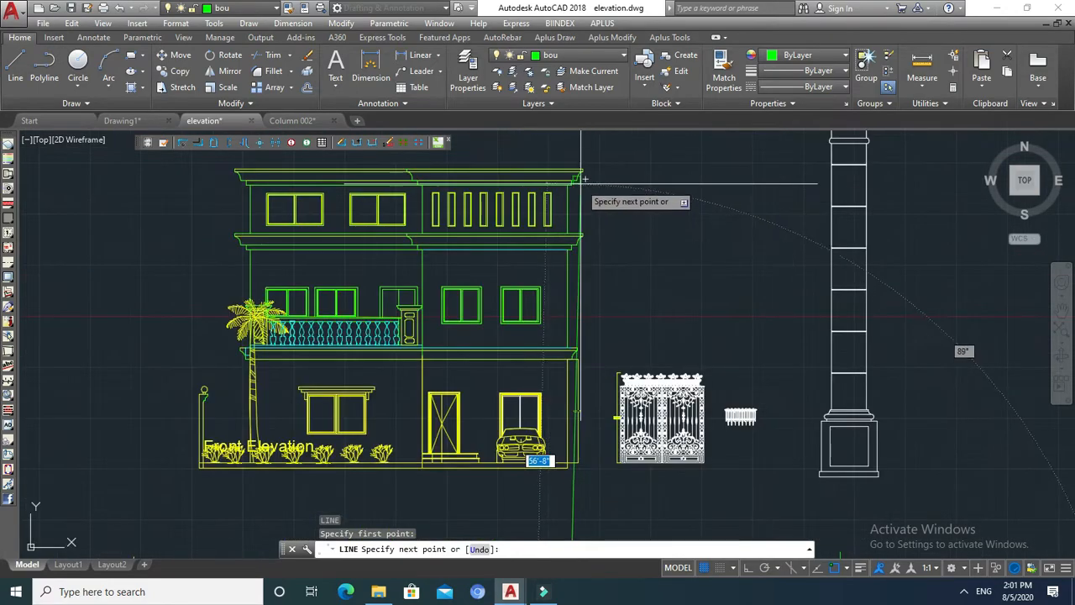
pyautogui.press('F8')
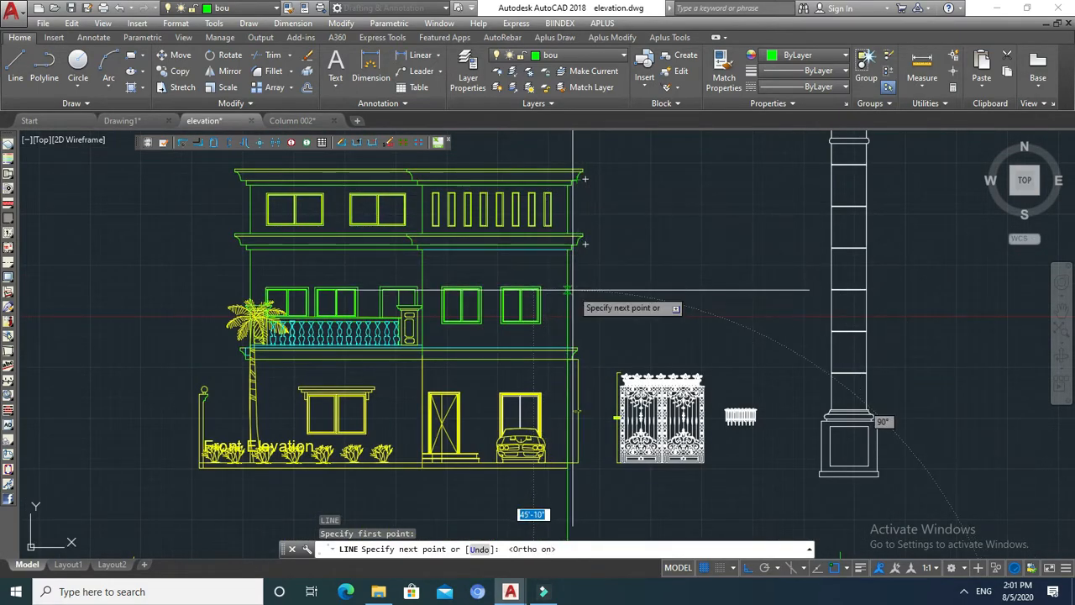
pyautogui.scroll(-4, 573, 284)
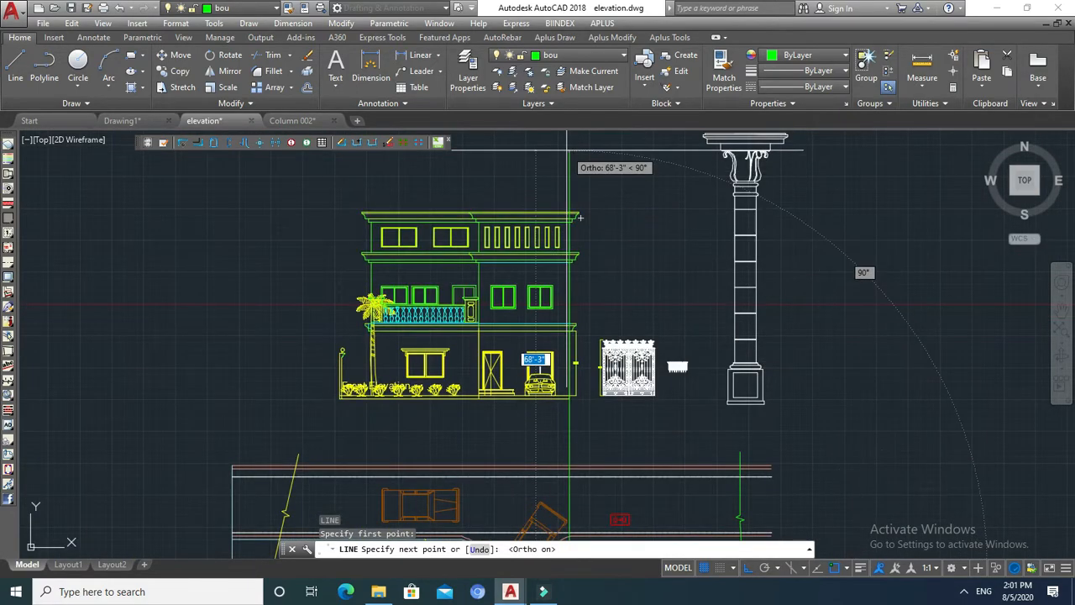
pyautogui.press('Escape')
pyautogui.moveTo(568, 353); pyautogui.dragTo(592, 268, button='middle')
pyautogui.press('Escape')
pyautogui.write('c')
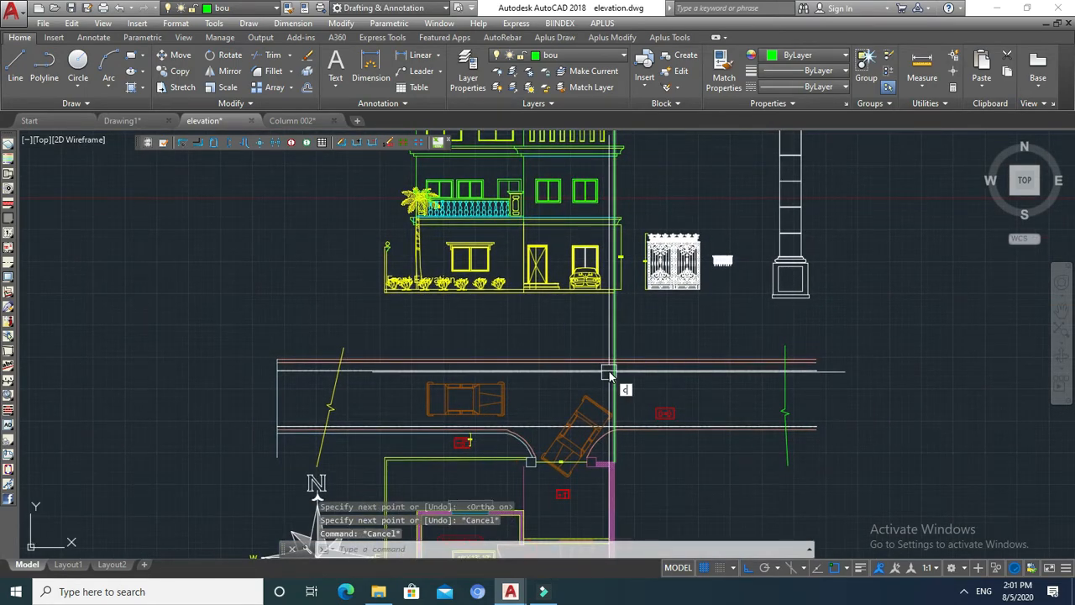
pyautogui.write('t o')
pyautogui.press('Return')
pyautogui.press('Return')
pyautogui.scroll(6, 609, 458)
pyautogui.press('Return')
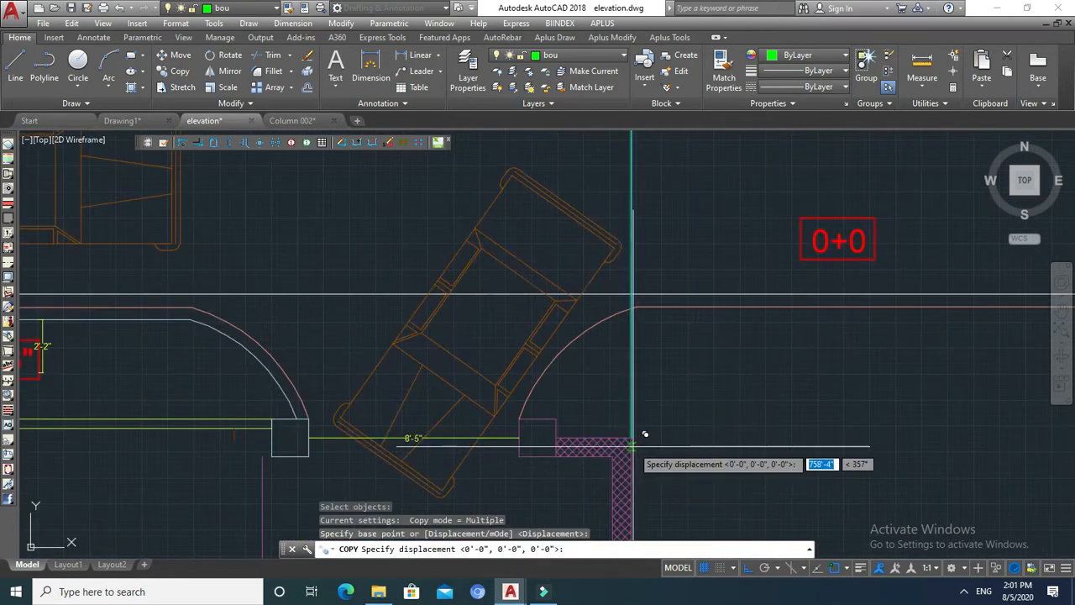
pyautogui.press('Escape')
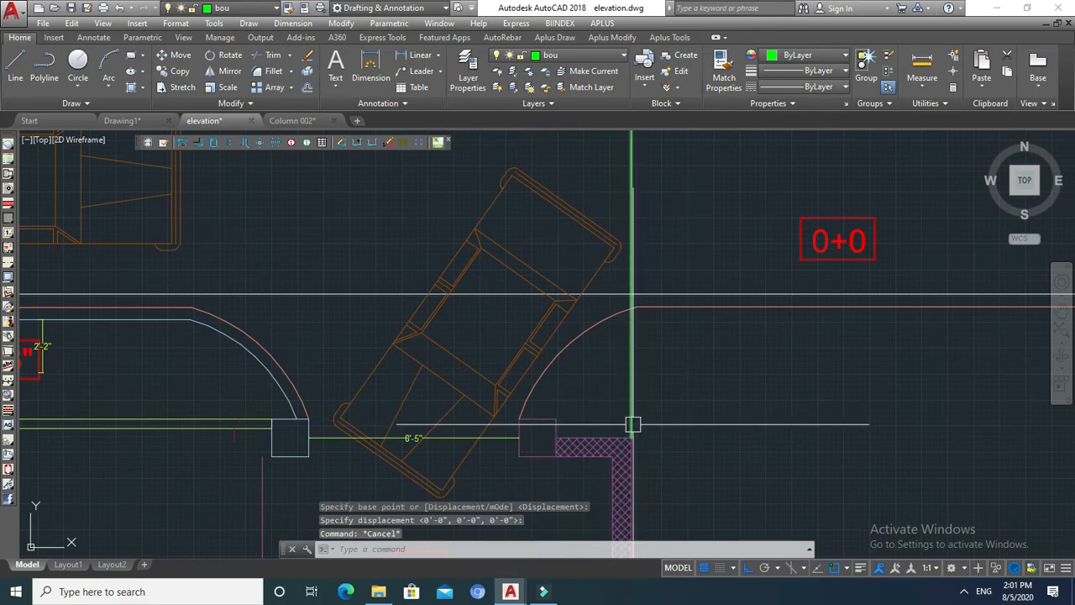
# Copy the vertical guide line from the wall corner to both edges of the right gate pillar
pyautogui.press('Return')
pyautogui.click(630, 387)
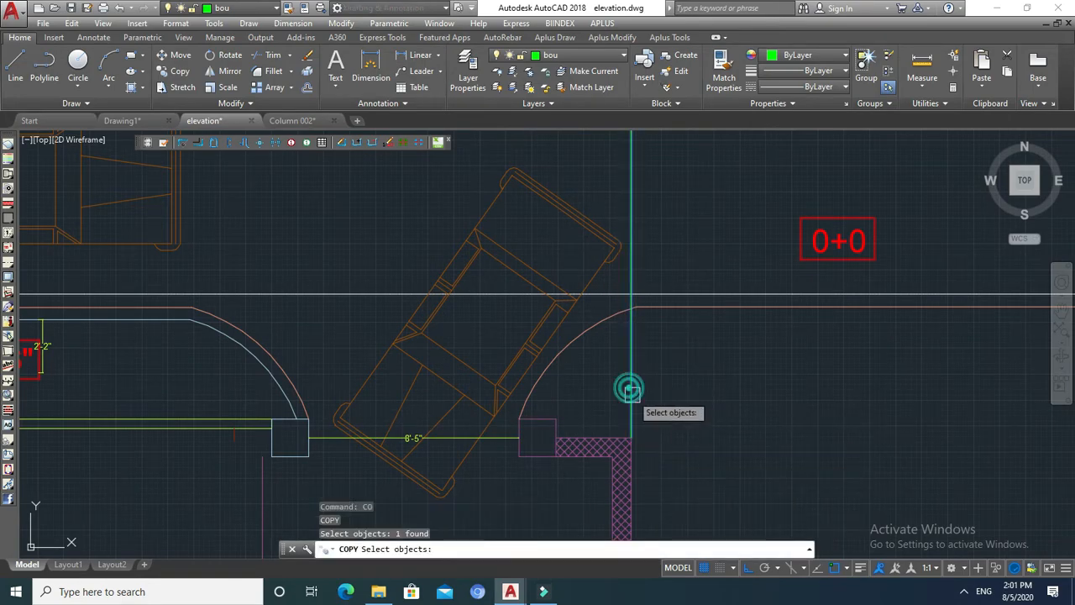
pyautogui.press('Return')
pyautogui.scroll(6, 630, 438)
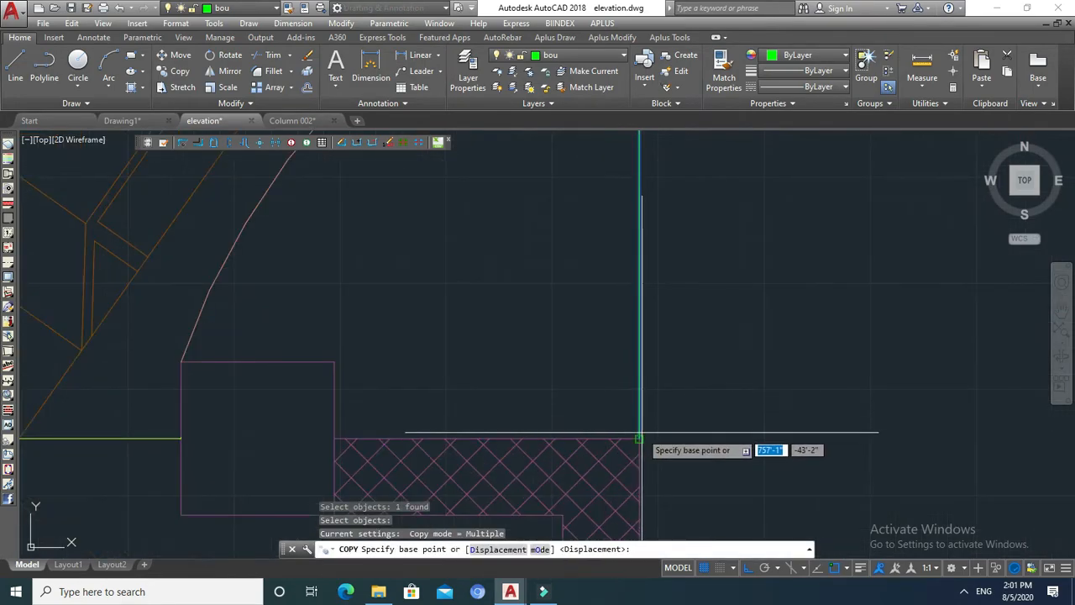
pyautogui.click(639, 439)
pyautogui.scroll(-4, 630, 431)
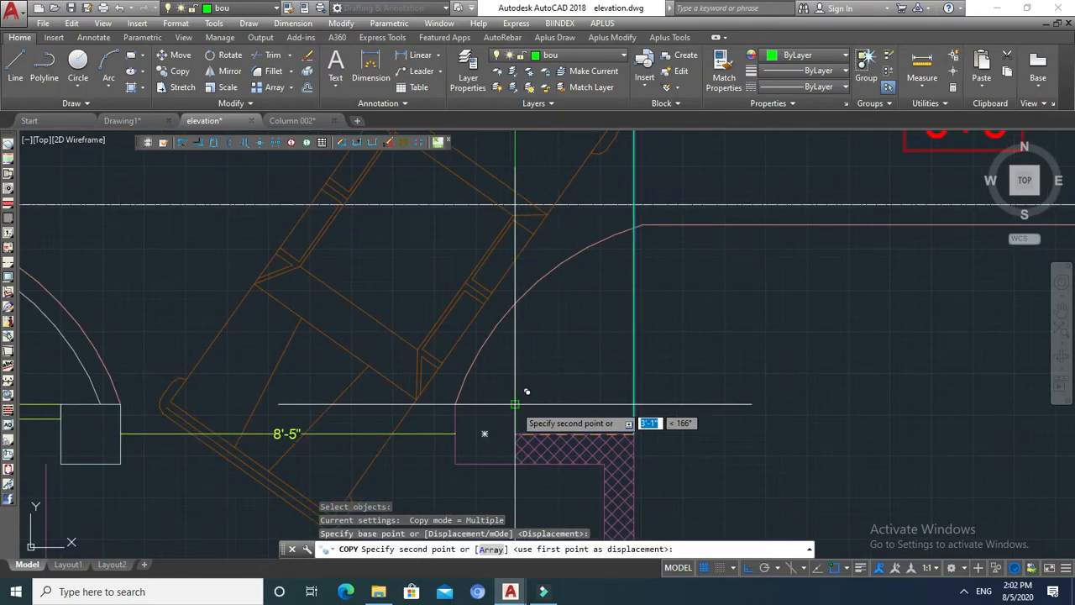
pyautogui.click(454, 405)
# Place further copies of the guide line at both edges of the left gate pillar and at the boundary wall's outer left corner
pyautogui.scroll(-5, 455, 405)
pyautogui.scroll(3, 421, 366)
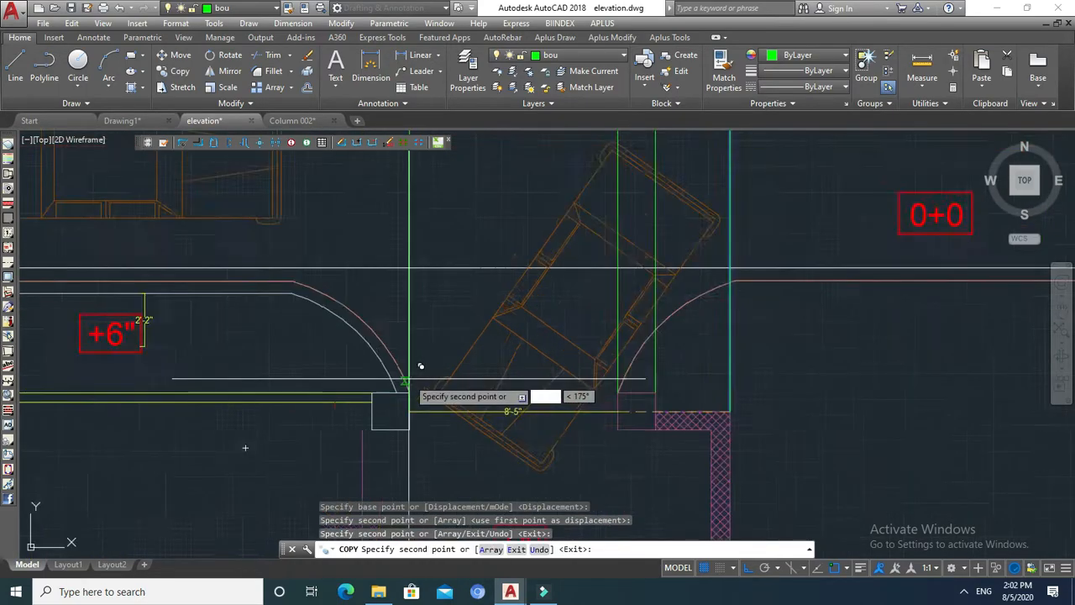
pyautogui.scroll(2, 409, 378)
pyautogui.click(410, 400)
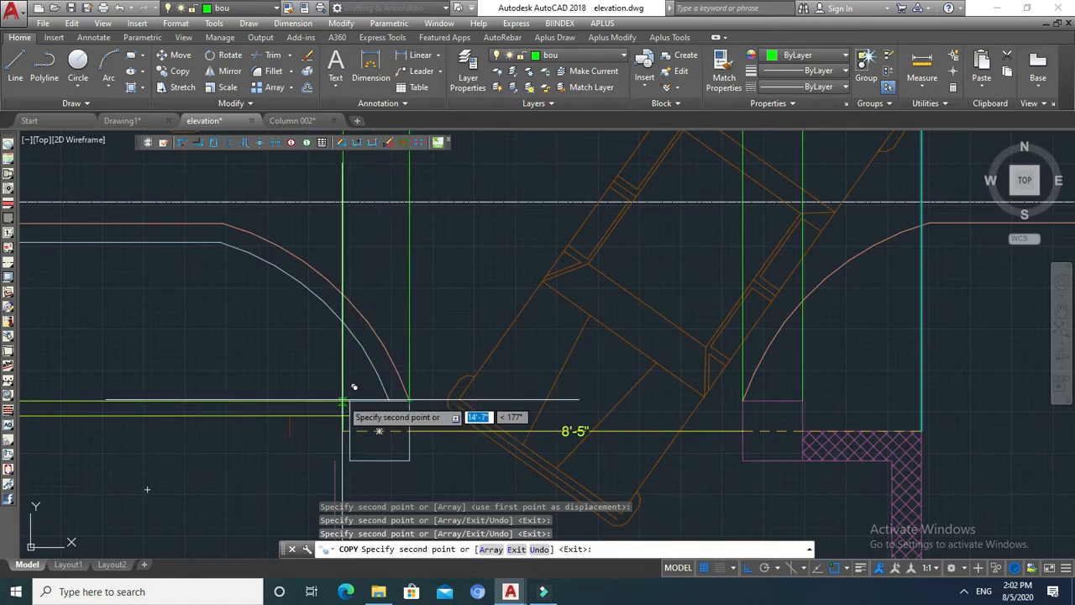
pyautogui.scroll(-4, 354, 386)
pyautogui.scroll(4, 501, 337)
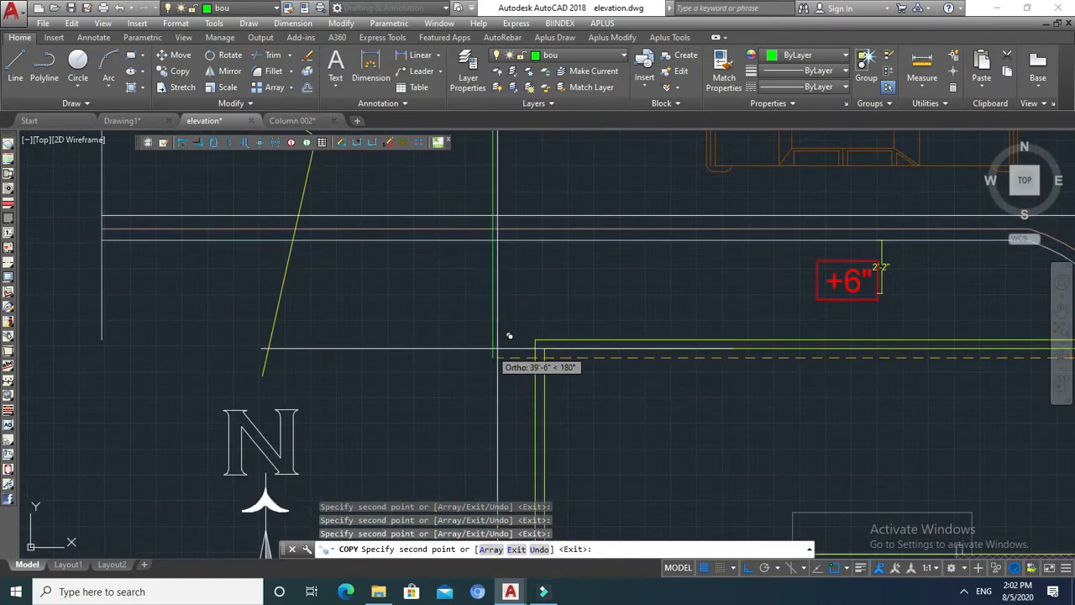
pyautogui.scroll(-4, 547, 329)
pyautogui.press('Escape')
pyautogui.moveTo(501, 362); pyautogui.dragTo(382, 407, button='middle')
pyautogui.press('Escape')
# Check the guide lines projected from the plan up to the front elevation
pyautogui.scroll(-4, 477, 365)
pyautogui.scroll(6, 430, 250)
pyautogui.scroll(-2, 396, 269)
pyautogui.moveTo(479, 331)
pyautogui.mouseDown(button='middle')
pyautogui.moveTo(436, 284)
pyautogui.moveTo(430, 210)
pyautogui.mouseUp(button='middle')
pyautogui.scroll(-2, 470, 344)
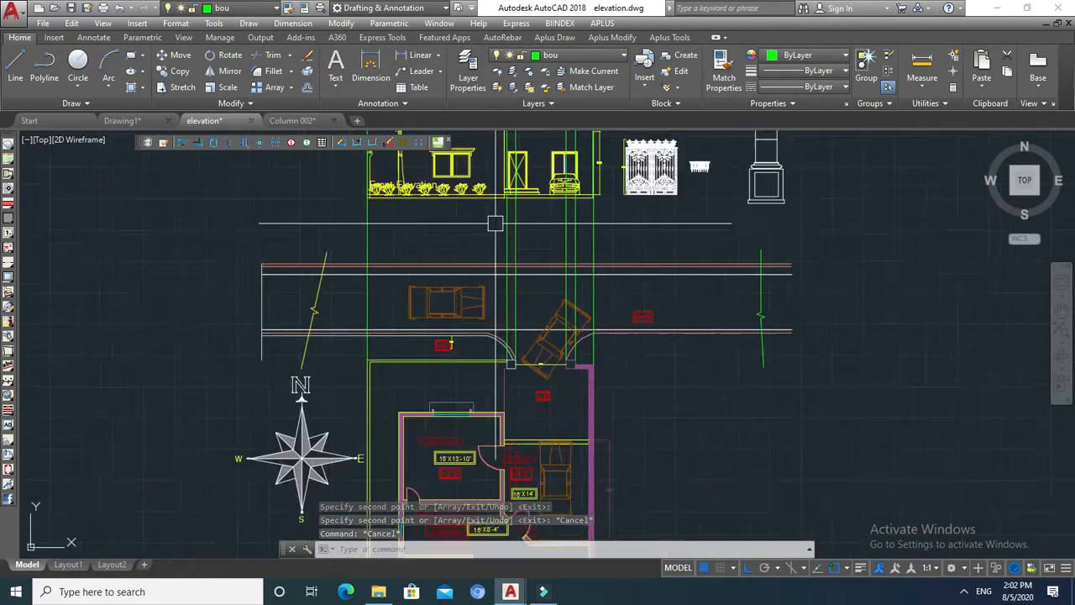
pyautogui.press('Escape')
pyautogui.press('Escape')
# Move the tall white column by its base's lower-right corner onto the lower-right corner of the right gate pillar in the plan
pyautogui.scroll(5, 471, 344)
pyautogui.scroll(1, 669, 235)
pyautogui.moveTo(775, 242); pyautogui.dragTo(725, 243, button='middle')
pyautogui.scroll(-3, 698, 243)
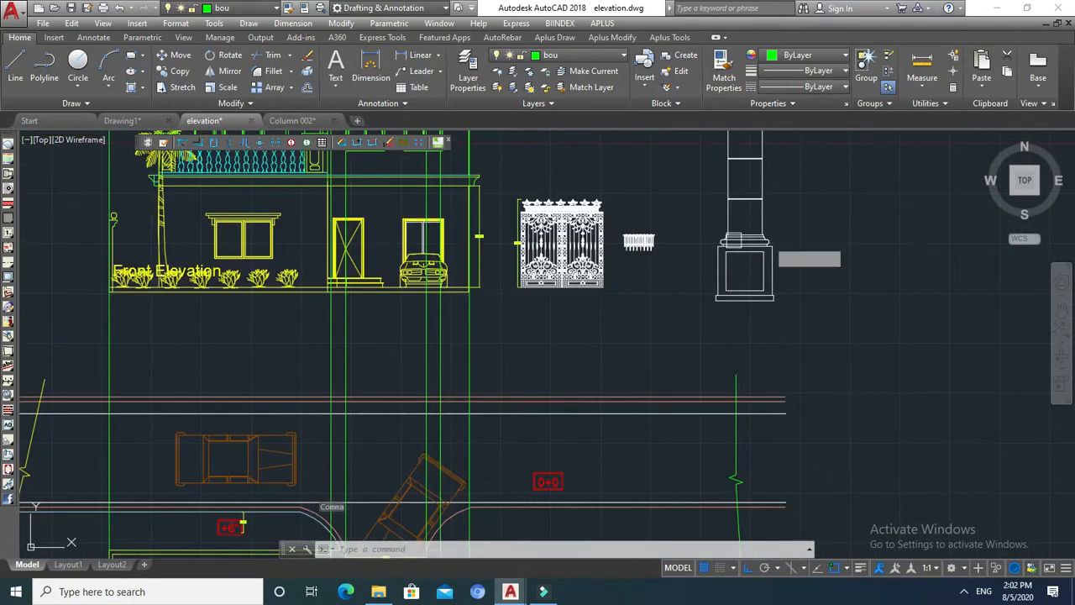
pyautogui.write('m')
pyautogui.press('Return')
pyautogui.click(807, 224)
pyautogui.click(678, 305)
pyautogui.scroll(3, 773, 302)
pyautogui.press('Return')
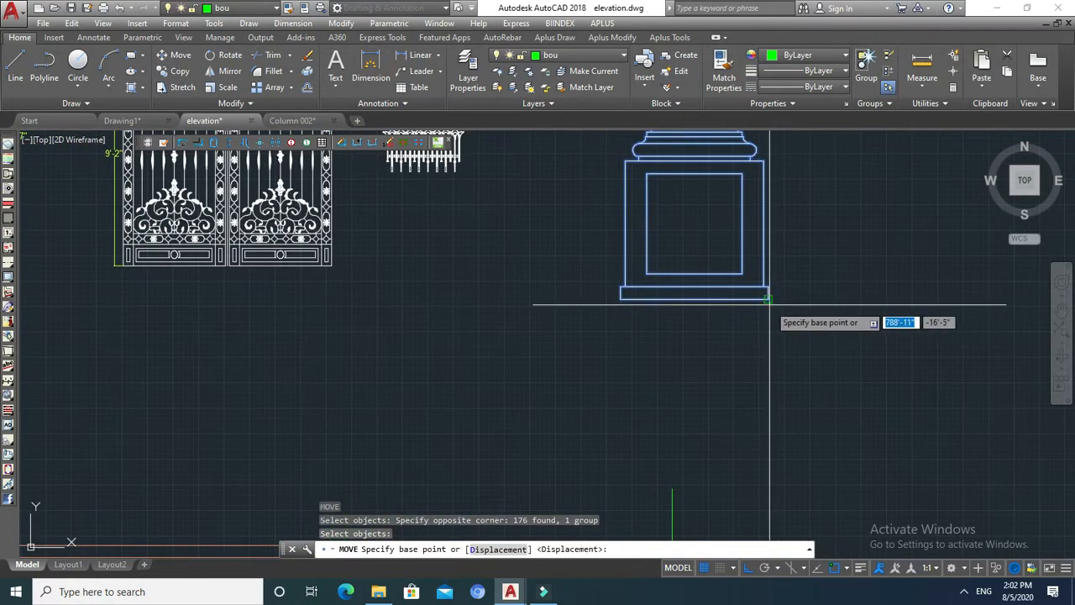
pyautogui.click(769, 299)
pyautogui.scroll(-4, 781, 277)
pyautogui.scroll(5, 704, 312)
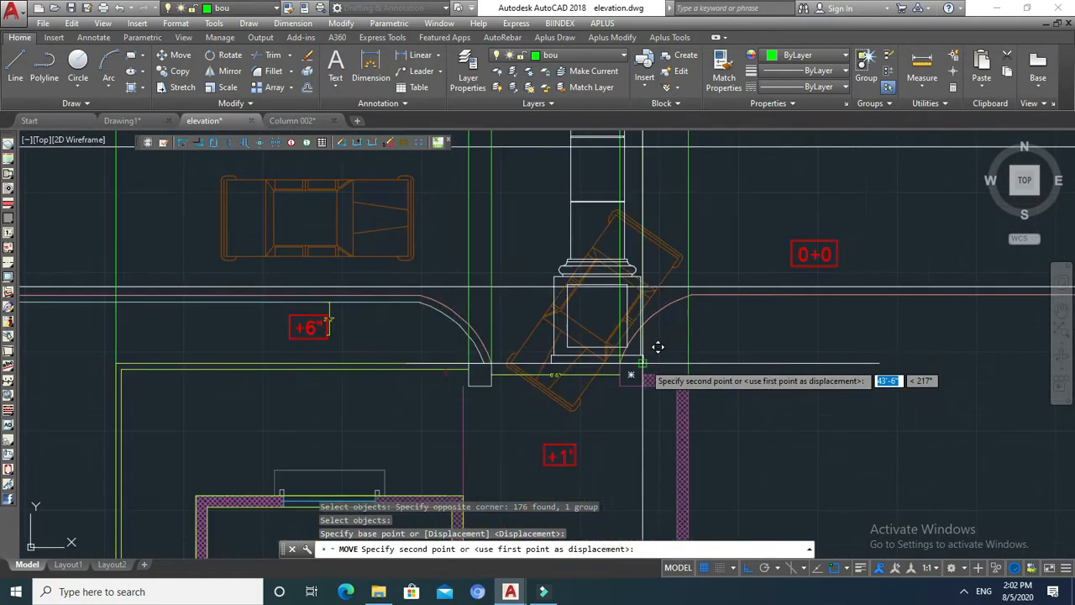
pyautogui.scroll(2, 655, 357)
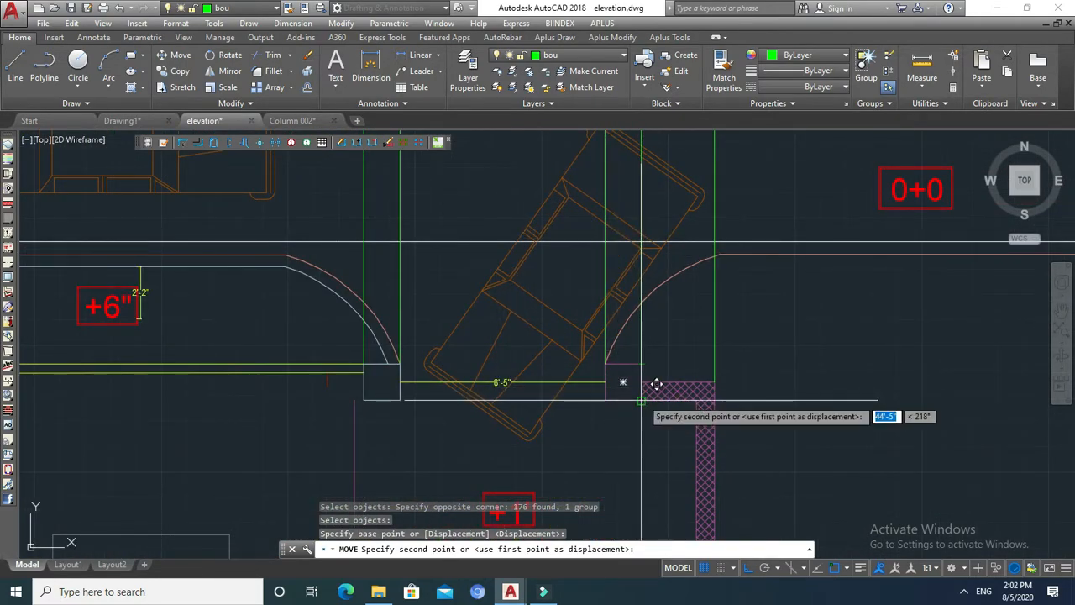
pyautogui.press('Escape')
pyautogui.moveTo(658, 368); pyautogui.dragTo(641, 313, button='middle')
pyautogui.press('Escape')
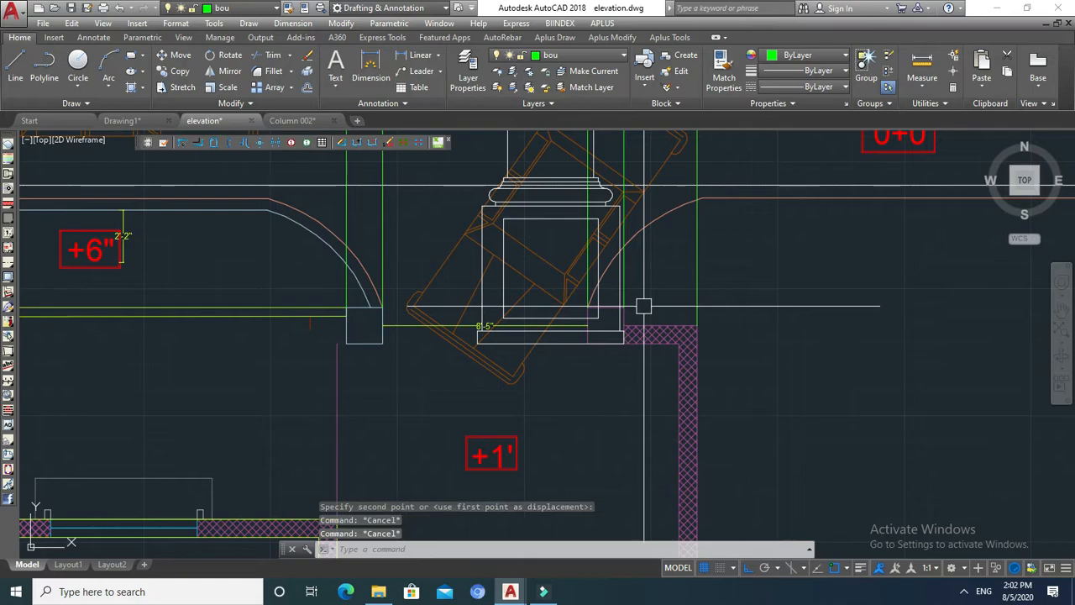
pyautogui.moveTo(644, 299); pyautogui.dragTo(632, 317, button='middle')
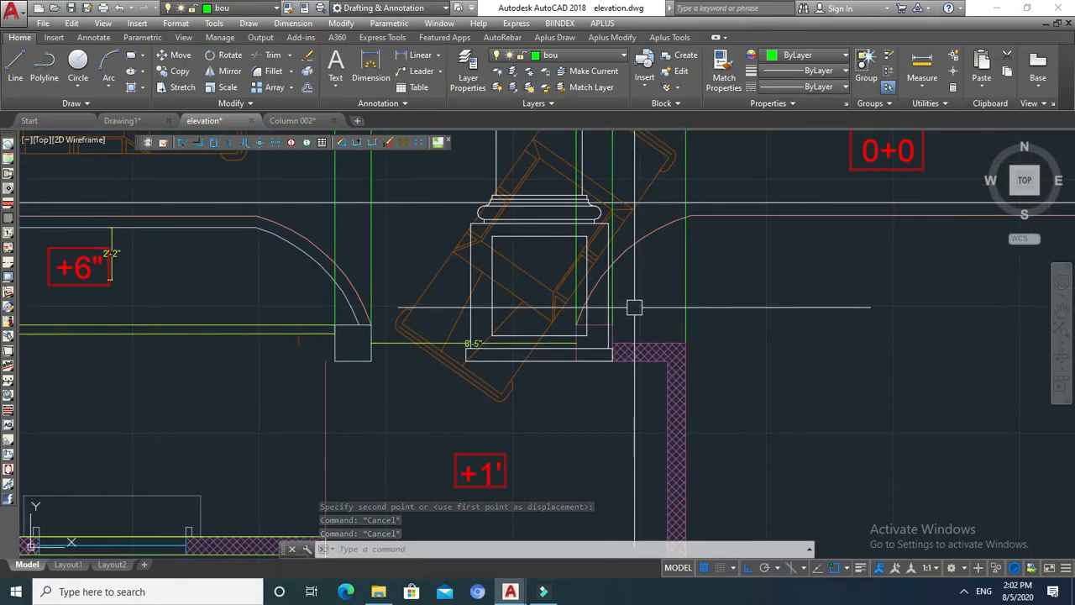
pyautogui.moveTo(640, 302)
pyautogui.mouseDown(button='middle')
pyautogui.moveTo(643, 321)
pyautogui.moveTo(635, 284)
pyautogui.mouseUp(button='middle')
pyautogui.press('Escape')
pyautogui.press('Escape')
pyautogui.press('Escape')
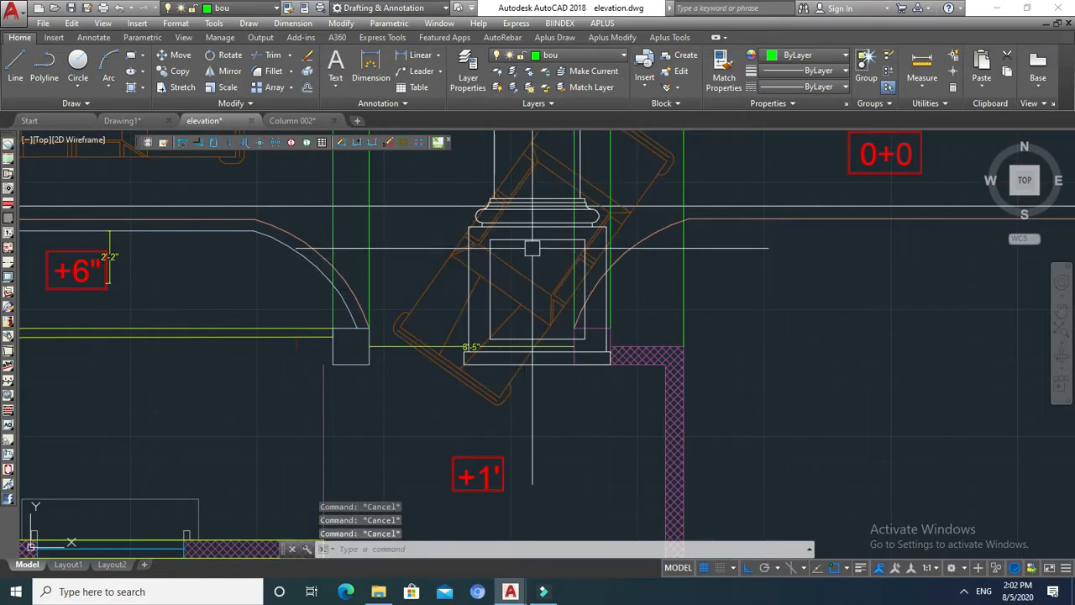
pyautogui.scroll(2, 639, 288)
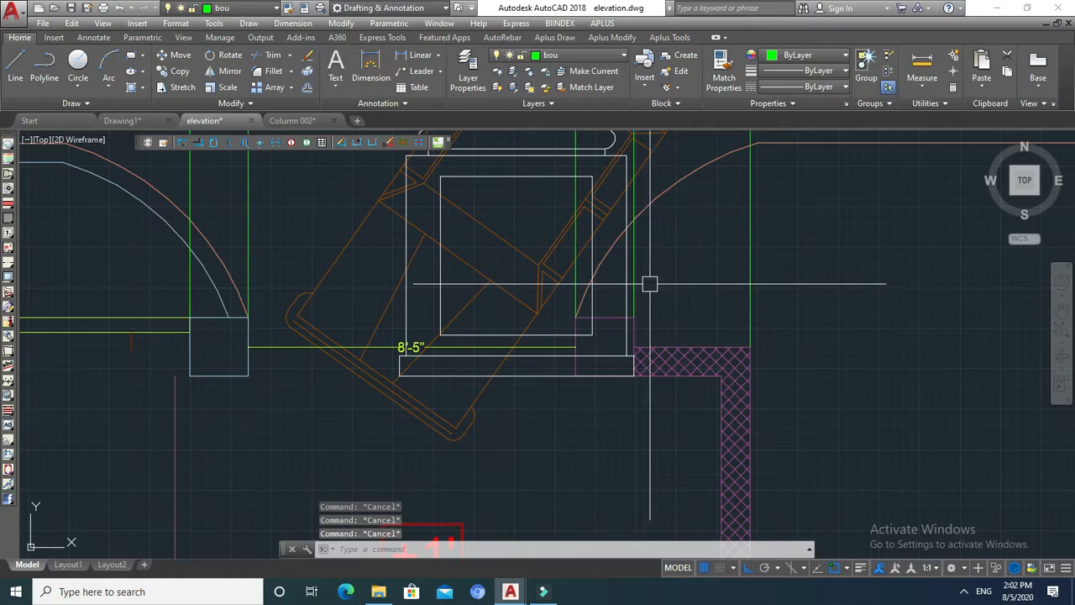
pyautogui.write('sc')
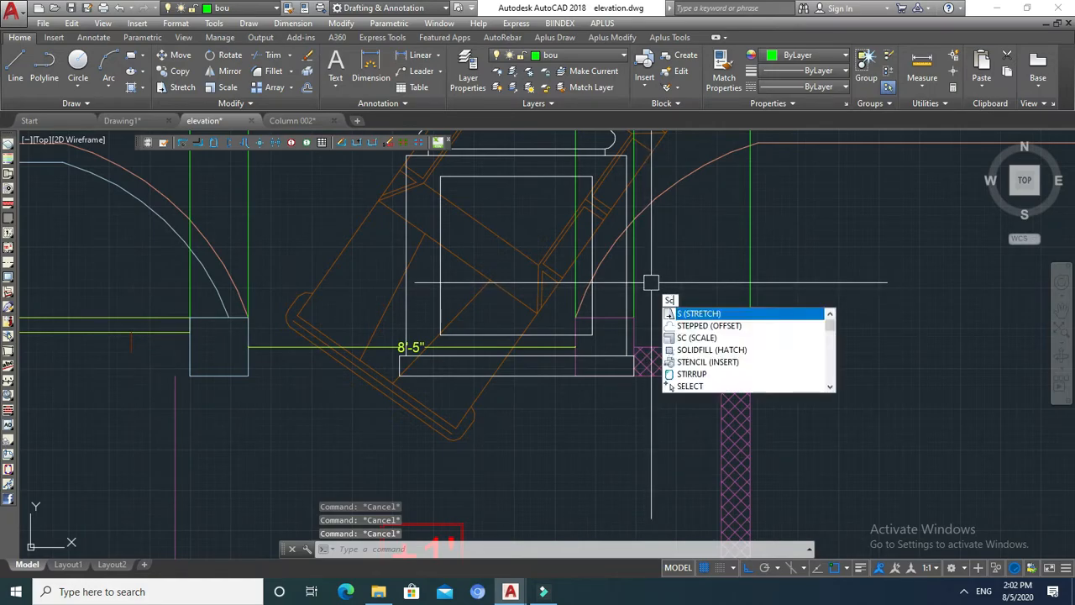
pyautogui.press('Return')
pyautogui.scroll(4, 643, 361)
pyautogui.press('Escape')
pyautogui.press('Escape')
pyautogui.press('Escape')
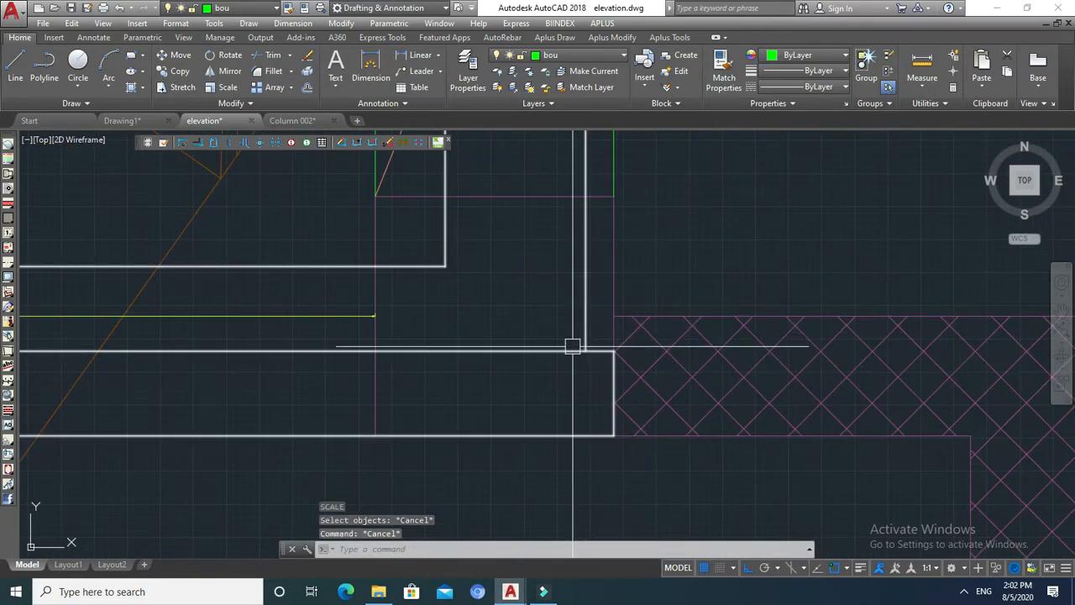
# Scale the white column by reference about its base's lower-right corner so the base matches the right gate pillar's width in the plan
pyautogui.scroll(-3, 626, 302)
pyautogui.write('sc')
pyautogui.press('Return')
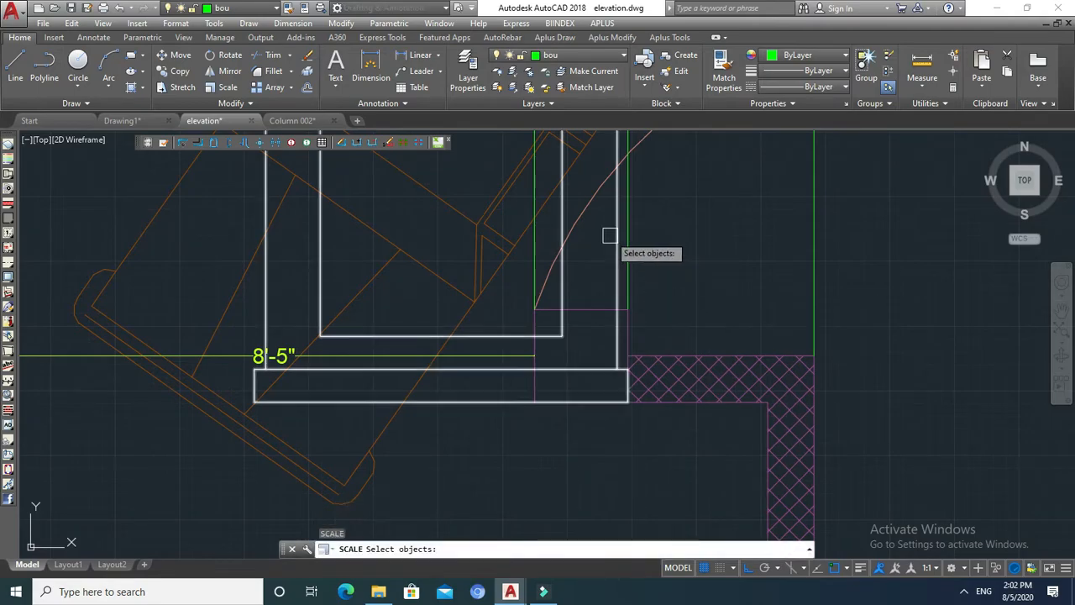
pyautogui.click(612, 245)
pyautogui.scroll(-4, 612, 245)
pyautogui.scroll(5, 619, 315)
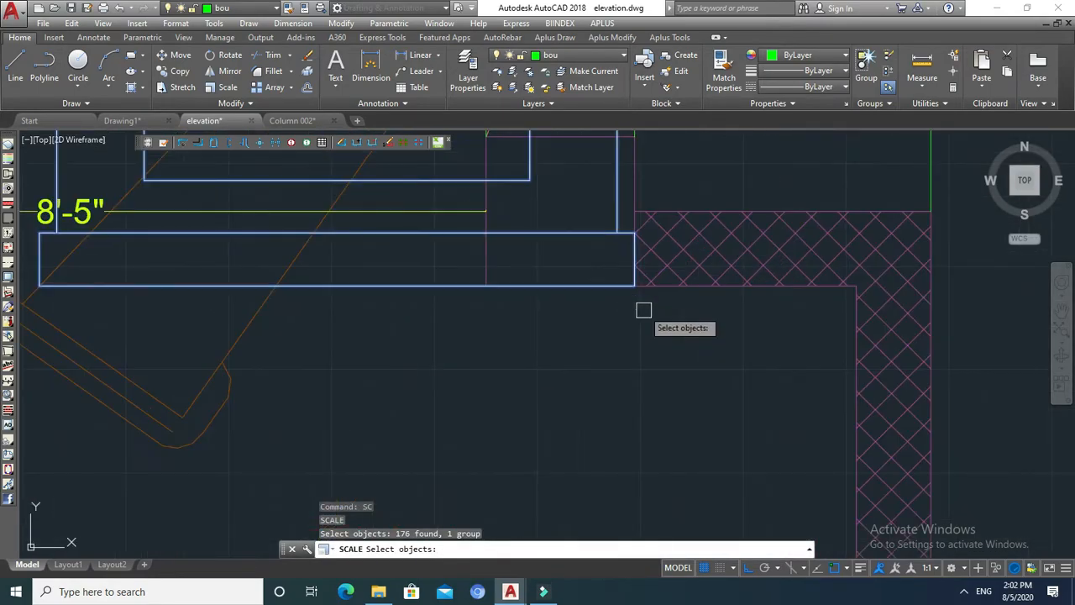
pyautogui.click(634, 286)
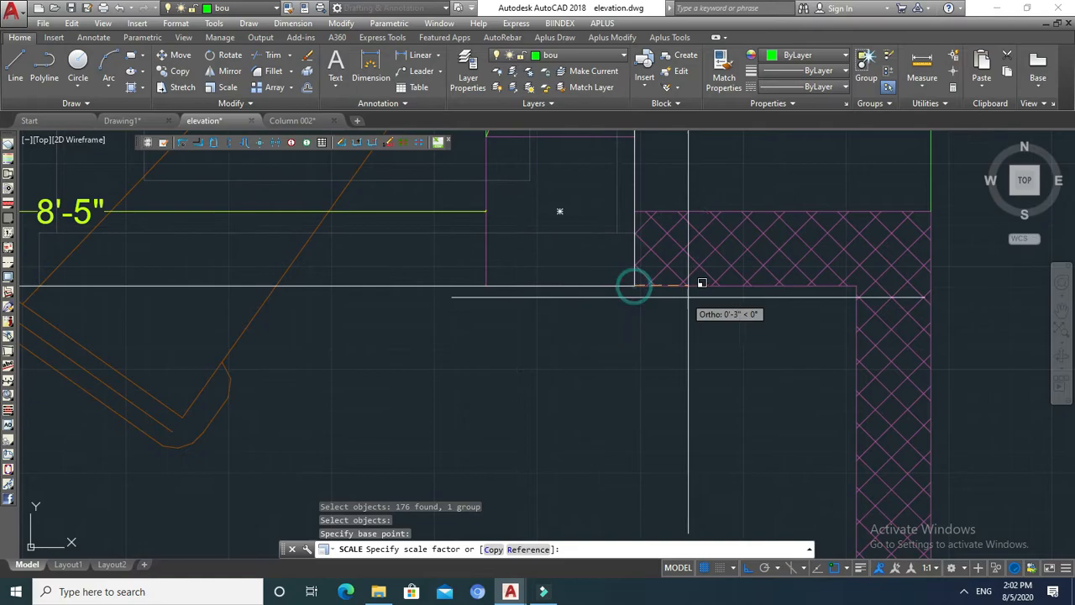
pyautogui.scroll(-3, 682, 299)
pyautogui.scroll(-3, 689, 290)
pyautogui.scroll(-2, 689, 290)
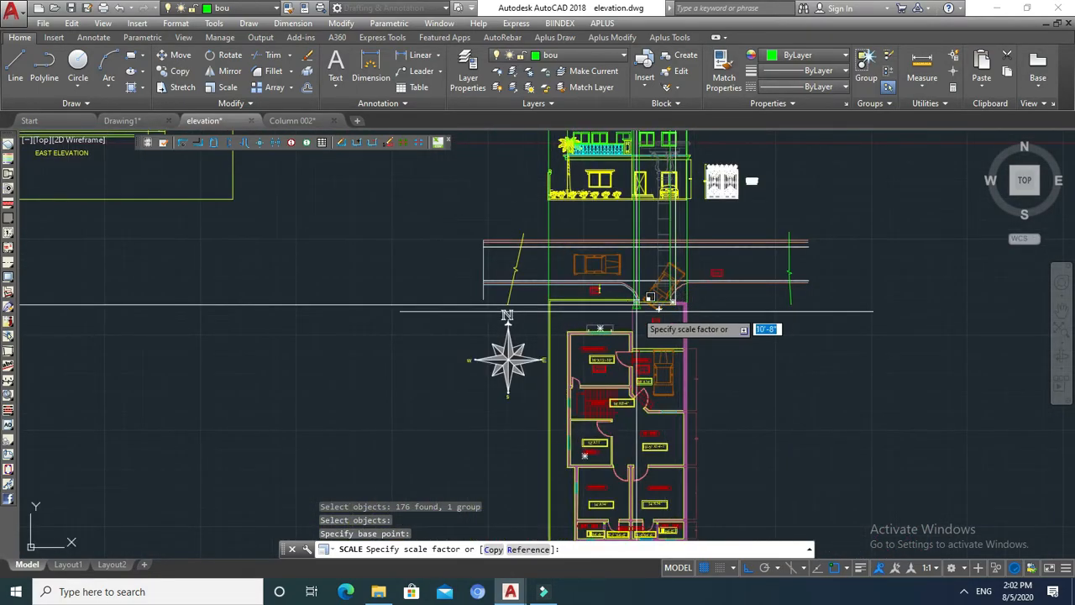
pyautogui.write('r')
pyautogui.press('Return')
pyautogui.scroll(5, 672, 307)
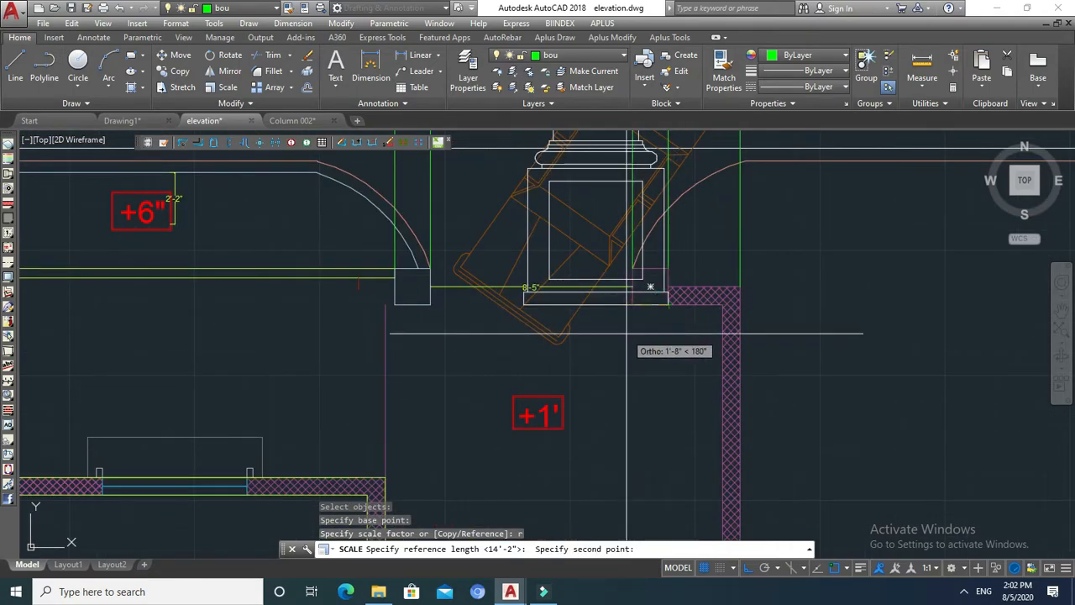
pyautogui.scroll(4, 524, 305)
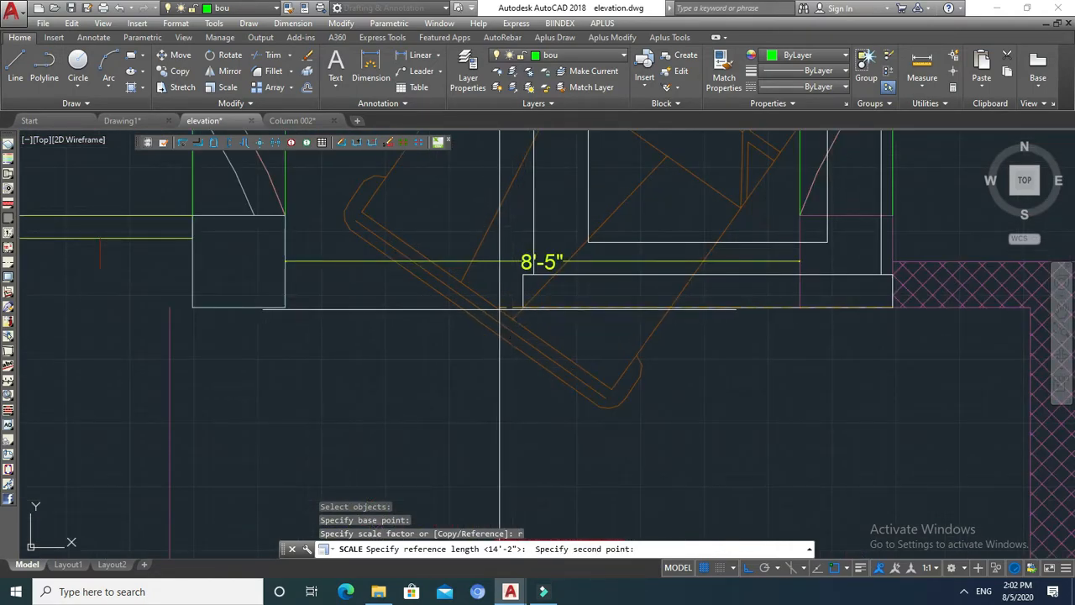
pyautogui.click(524, 307)
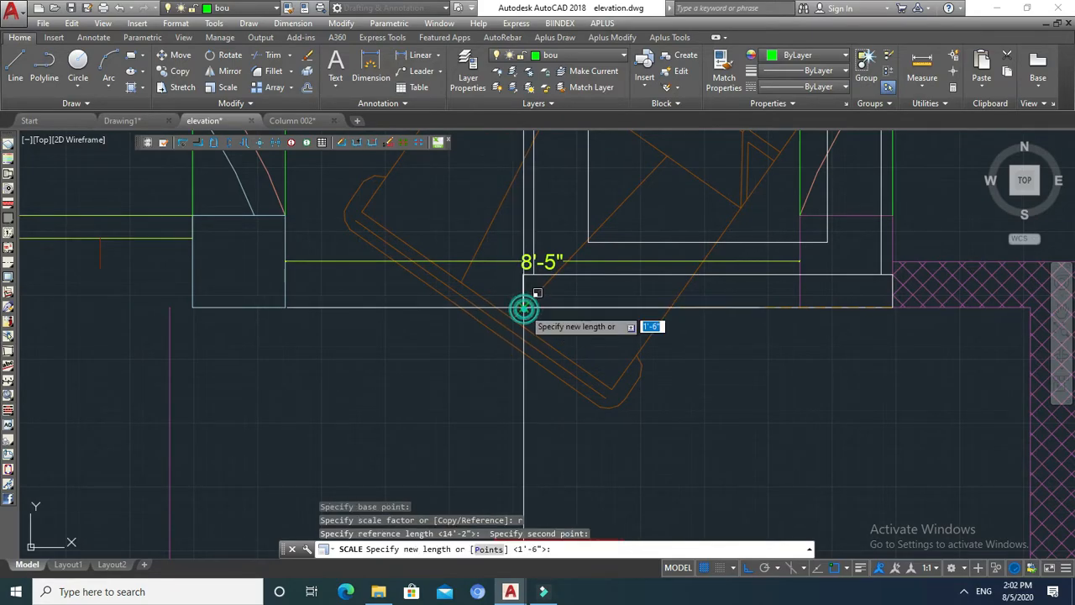
pyautogui.scroll(-2, 525, 308)
pyautogui.scroll(4, 708, 282)
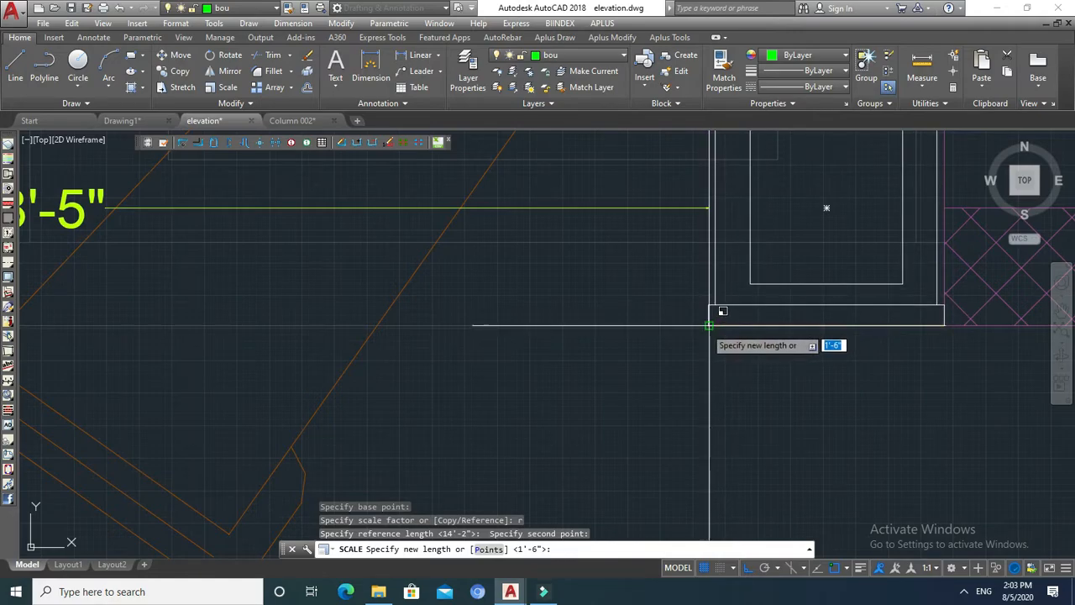
pyautogui.press('Escape')
pyautogui.scroll(-3, 576, 345)
pyautogui.moveTo(611, 214); pyautogui.dragTo(606, 267, button='middle')
pyautogui.press('Escape')
pyautogui.scroll(5, 606, 337)
pyautogui.press('Escape')
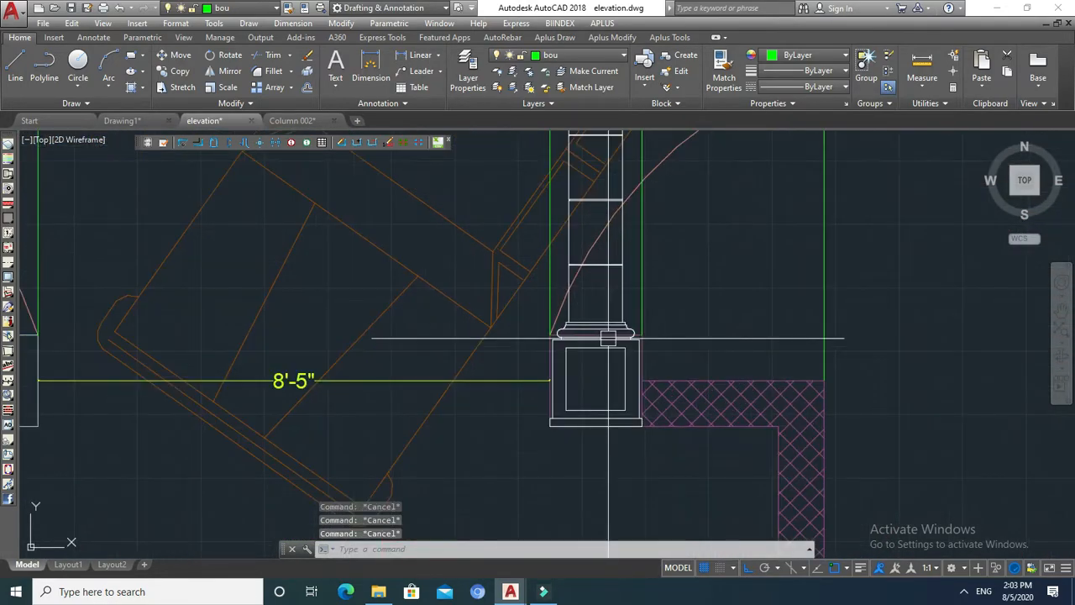
# Copy the column by its base's lower-right corner to the front elevation's base line at the right gate pillar's right guide line
pyautogui.write('co')
pyautogui.press('Return')
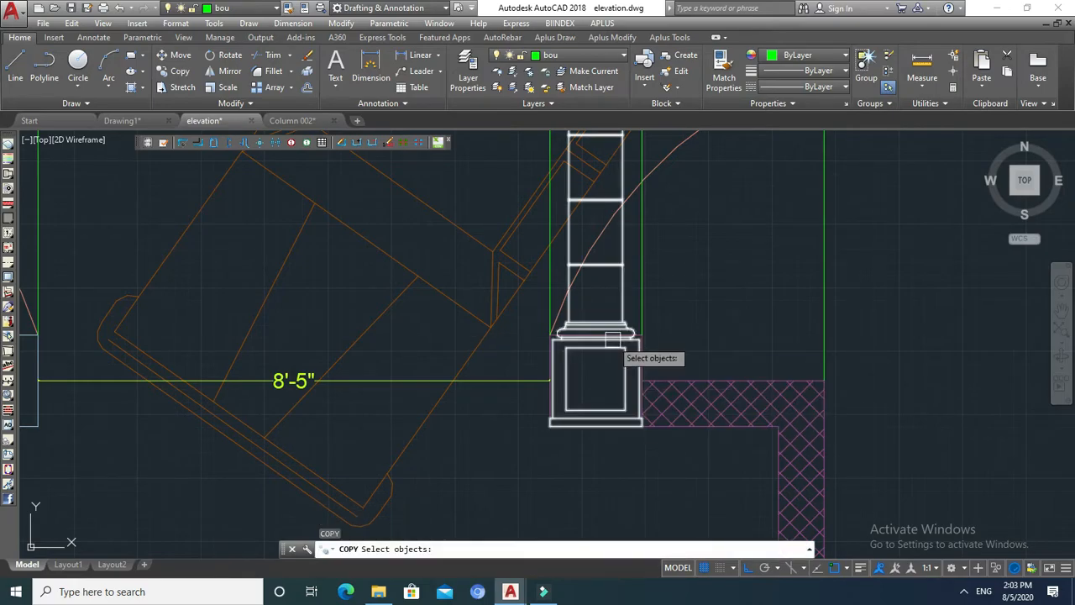
pyautogui.click(597, 337)
pyautogui.press('Return')
pyautogui.scroll(4, 630, 427)
pyautogui.scroll(2, 637, 424)
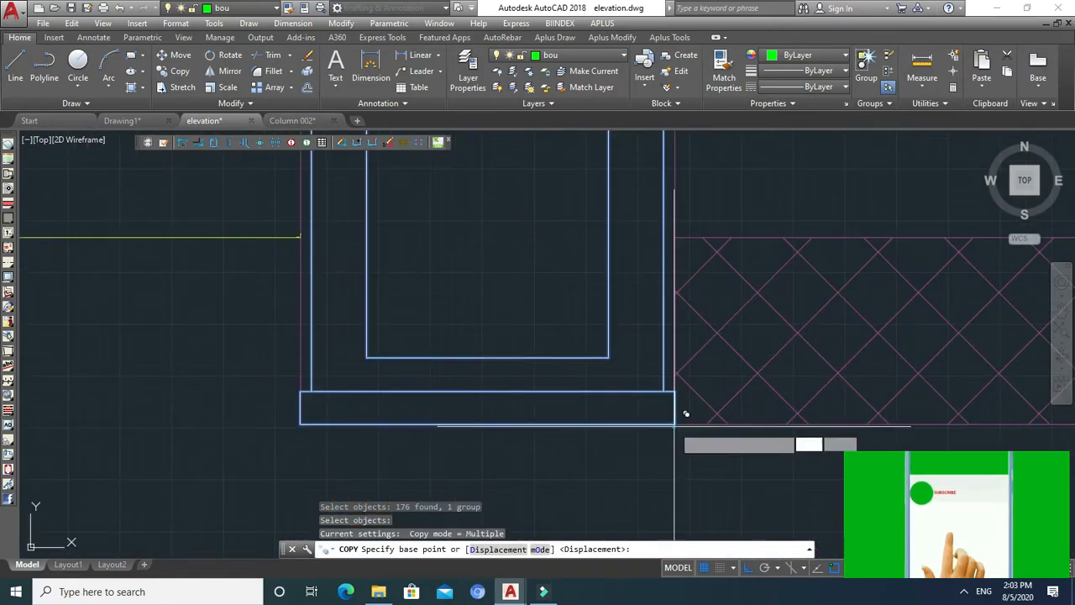
pyautogui.click(660, 424)
pyautogui.scroll(-10, 660, 425)
pyautogui.moveTo(668, 353); pyautogui.dragTo(676, 487, button='middle')
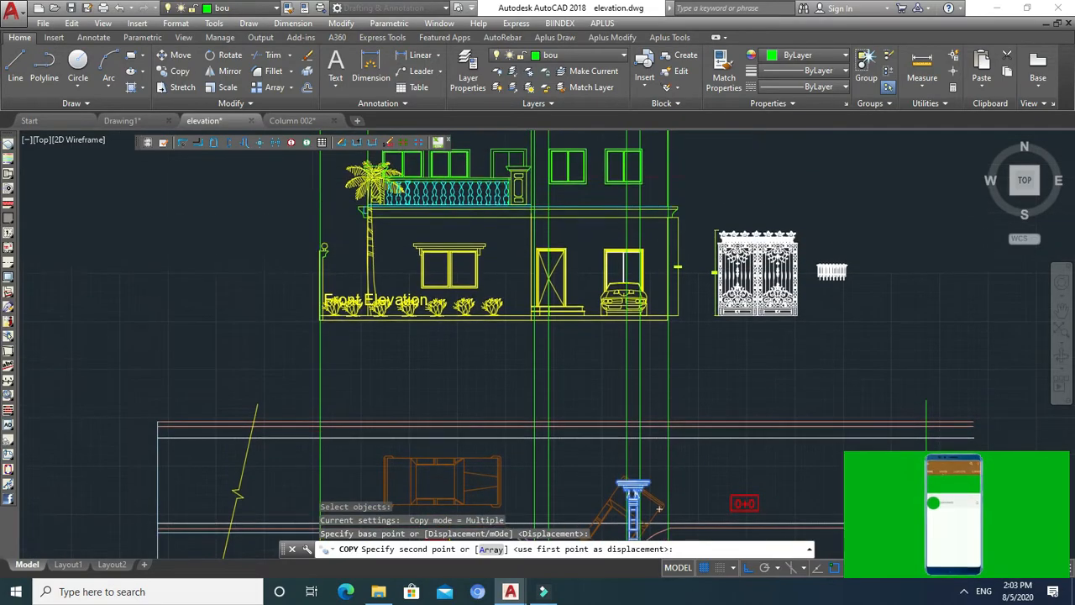
pyautogui.scroll(6, 683, 286)
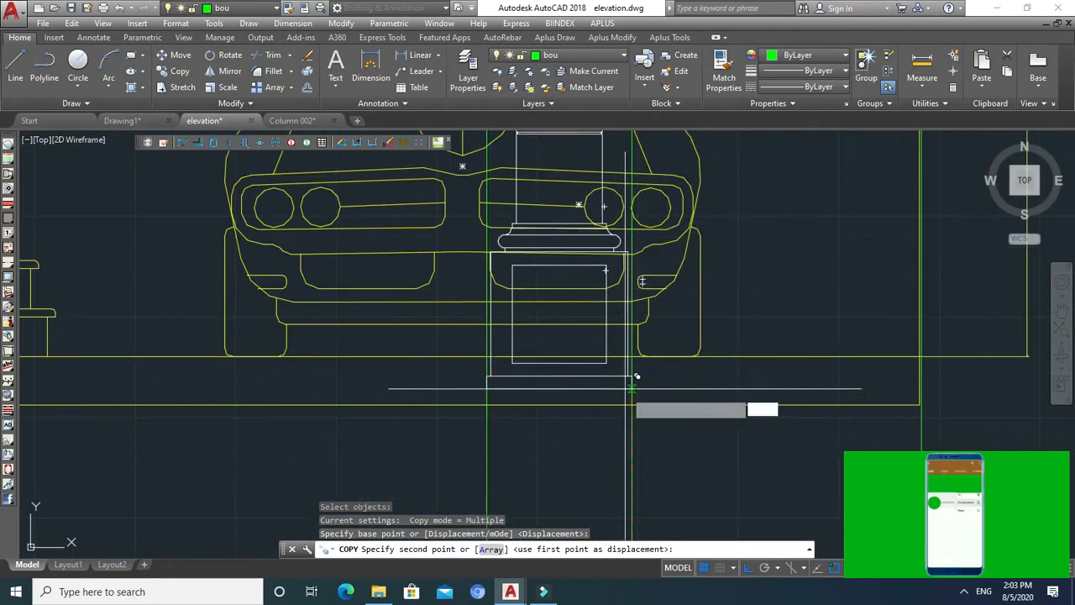
pyautogui.click(628, 410)
# Place a second copy of the column on the elevation's base line at the left gate pillar's right guide line
pyautogui.scroll(-4, 671, 341)
pyautogui.scroll(10, 533, 360)
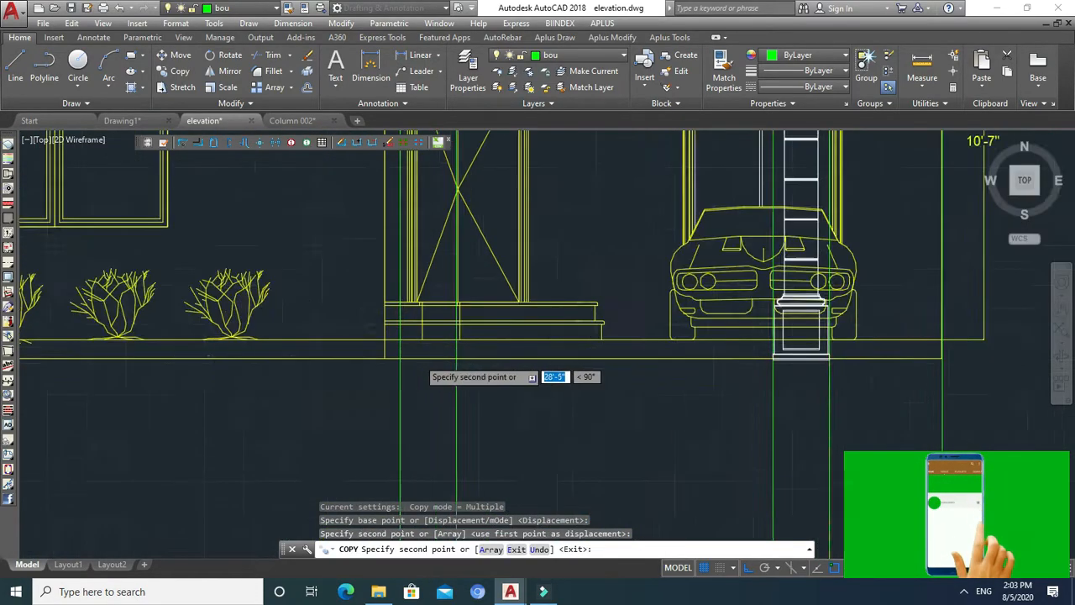
pyautogui.scroll(-6, 509, 345)
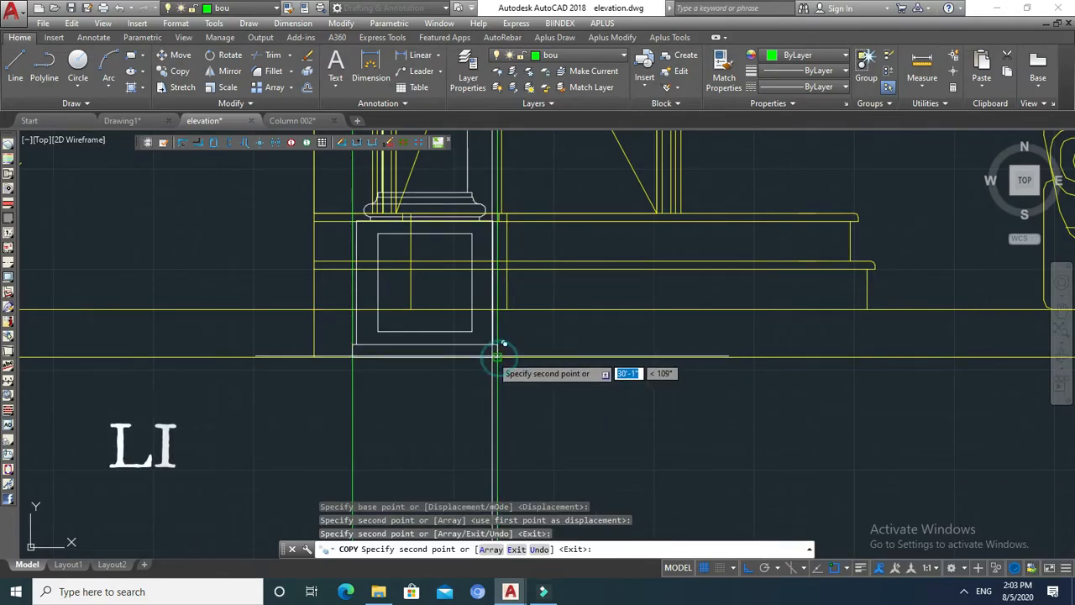
pyautogui.press('Escape')
pyautogui.moveTo(549, 395); pyautogui.dragTo(611, 346, button='middle')
pyautogui.press('Escape')
pyautogui.moveTo(412, 322); pyautogui.dragTo(506, 317, button='middle')
pyautogui.press('Escape')
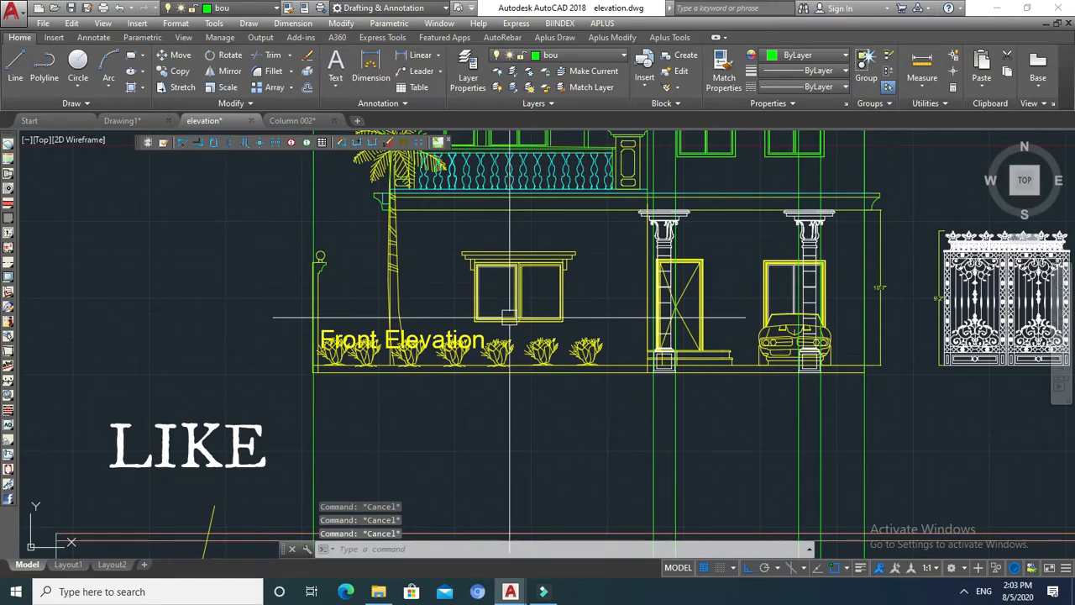
# Draw a horizontal line about 41' long from the top of the left boundary wall profile past the elevation's right end
pyautogui.scroll(2, 318, 280)
pyautogui.moveTo(319, 280); pyautogui.dragTo(287, 316, button='middle')
pyautogui.write('l')
pyautogui.press('Return')
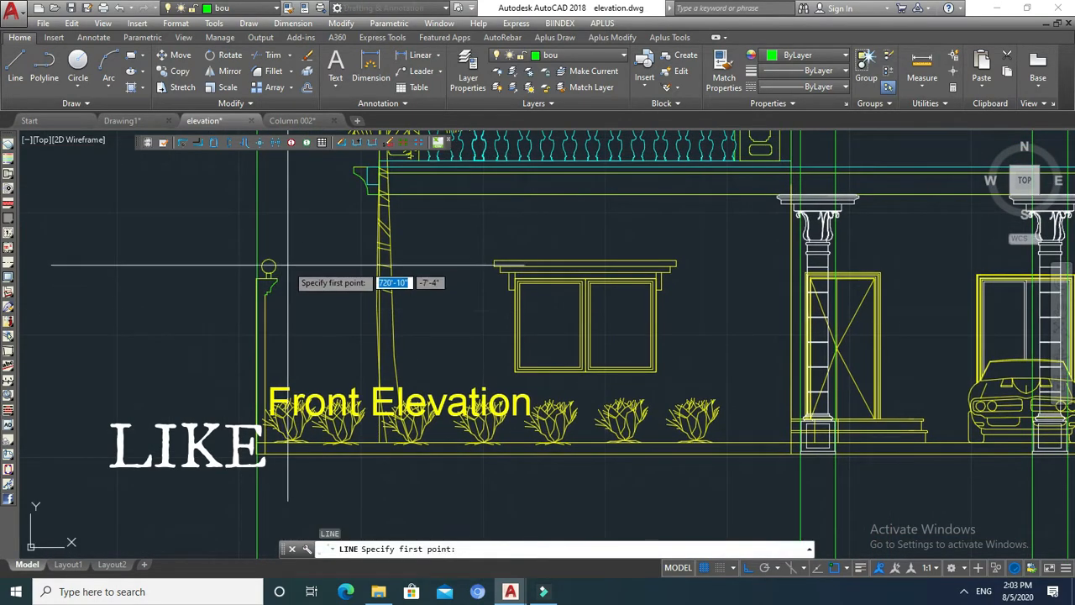
pyautogui.click(280, 286)
pyautogui.scroll(-2, 280, 286)
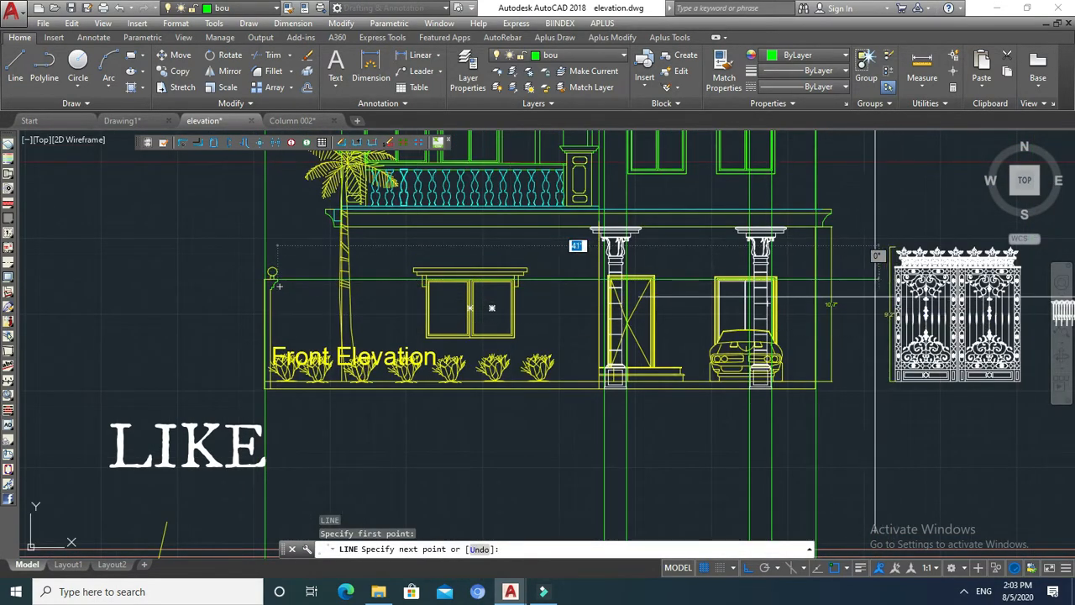
pyautogui.click(860, 288)
pyautogui.press('Escape')
pyautogui.press('Escape')
# Erase the Front Elevation title text and the four shrubs nearest the entrance door with one crossing selection
pyautogui.moveTo(502, 309); pyautogui.dragTo(524, 219, button='middle')
pyautogui.scroll(2, 509, 269)
pyautogui.press('Escape')
pyautogui.press('Escape')
pyautogui.write('e')
pyautogui.press('Return')
pyautogui.click(647, 306)
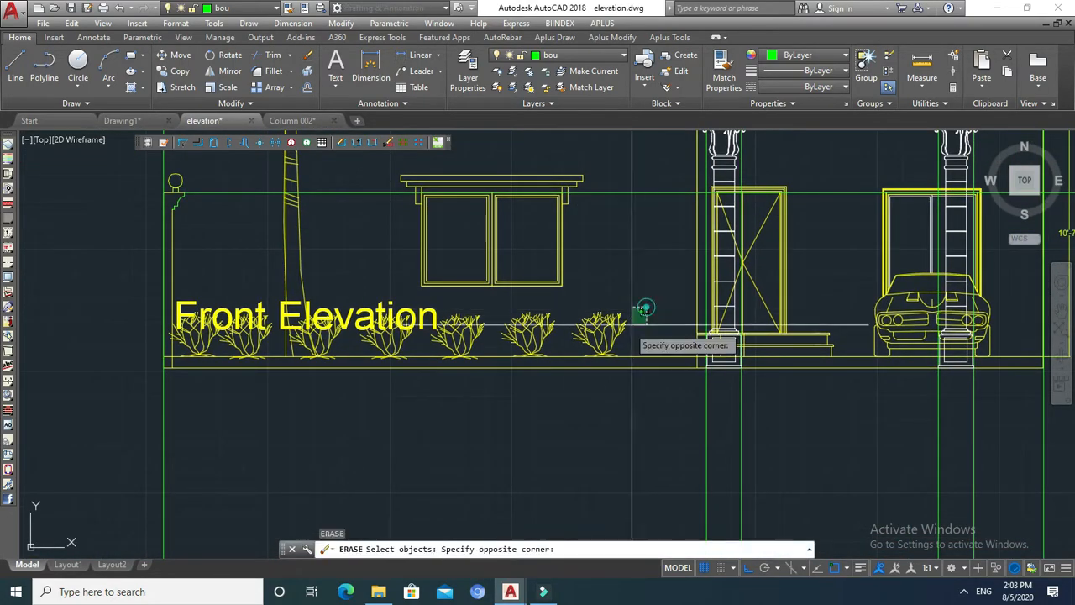
pyautogui.click(350, 336)
pyautogui.press('Return')
# Try to erase the remaining shrubs around the palm trunk in one selection and undo the erasure
pyautogui.moveTo(380, 330); pyautogui.dragTo(203, 338)
pyautogui.press('Return')
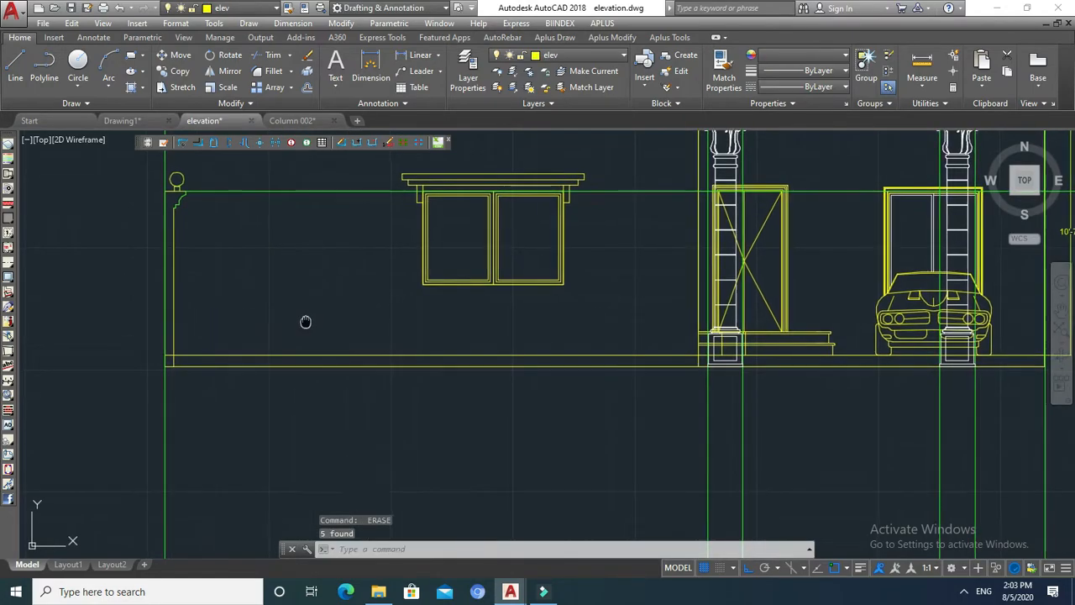
pyautogui.moveTo(305, 319); pyautogui.dragTo(304, 343, button='middle')
pyautogui.write('u')
pyautogui.press('Return')
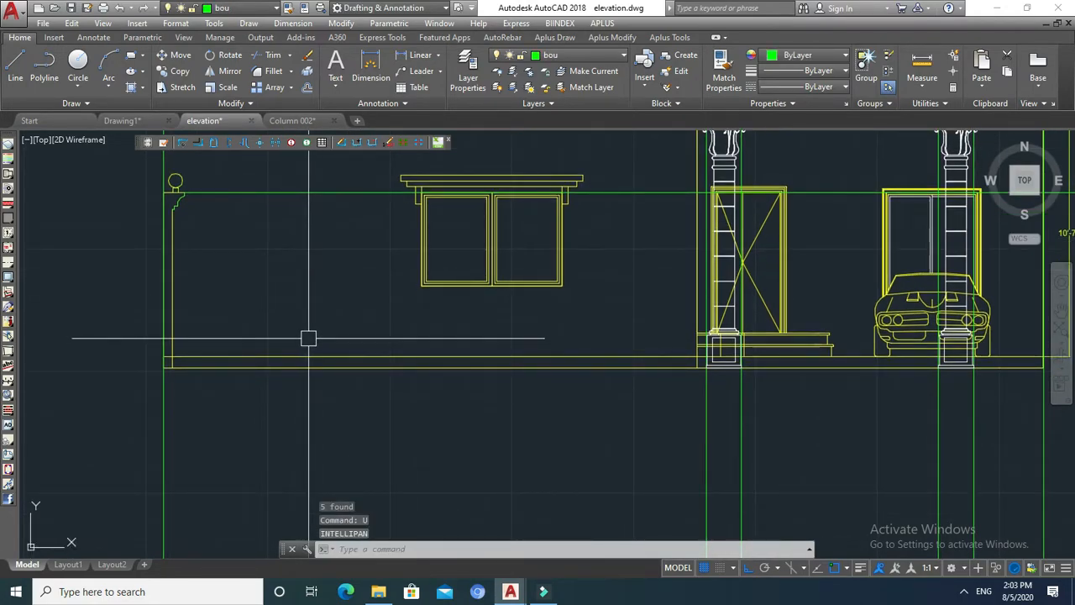
pyautogui.hotkey('ctrl', 'z')
pyautogui.moveTo(308, 339); pyautogui.dragTo(346, 381, button='middle')
pyautogui.press('Escape')
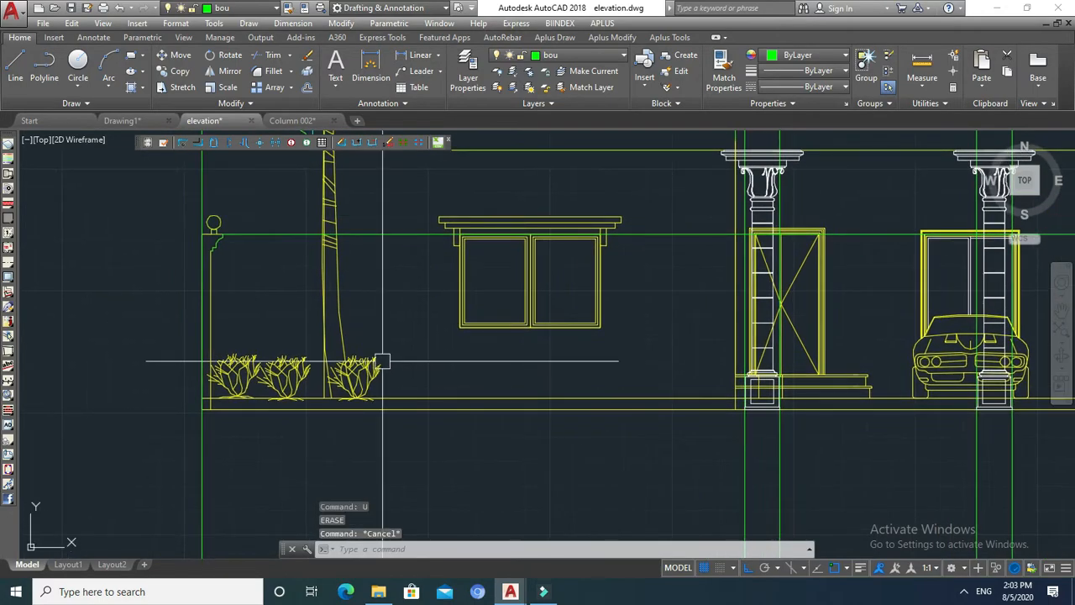
# Erase the three remaining shrubs around the palm trunk, picking each one individually
pyautogui.click(368, 368)
pyautogui.write('e')
pyautogui.press('Return')
pyautogui.click(285, 367)
pyautogui.click(236, 361)
pyautogui.press('Return')
# Explode the palm tree in front of the elevation into separate lines
pyautogui.moveTo(274, 347); pyautogui.dragTo(276, 396, button='middle')
pyautogui.write('x')
pyautogui.press('Return')
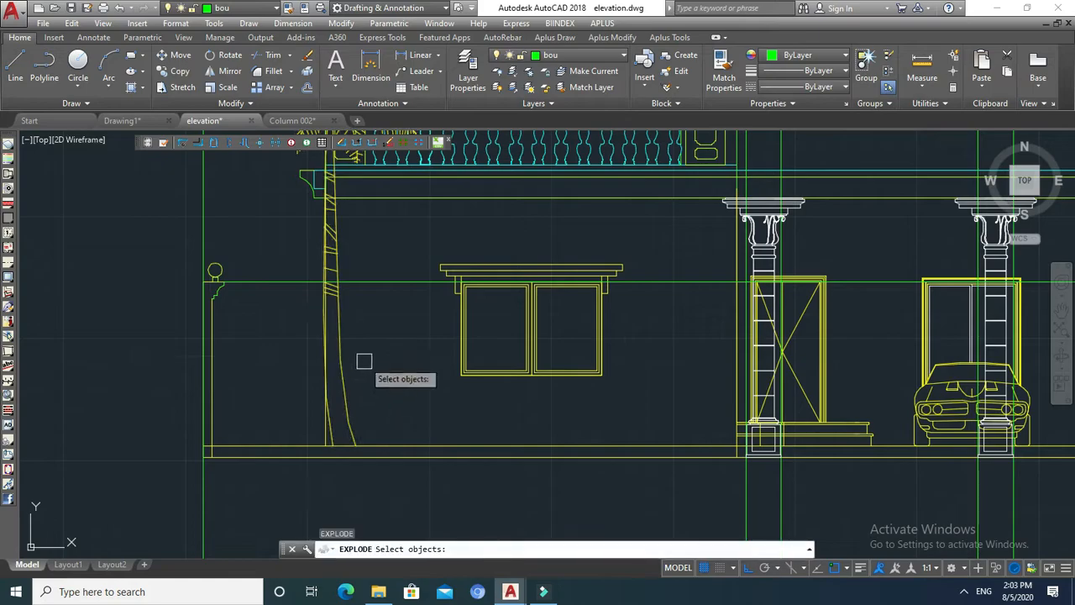
pyautogui.click(308, 365)
pyautogui.press('Return')
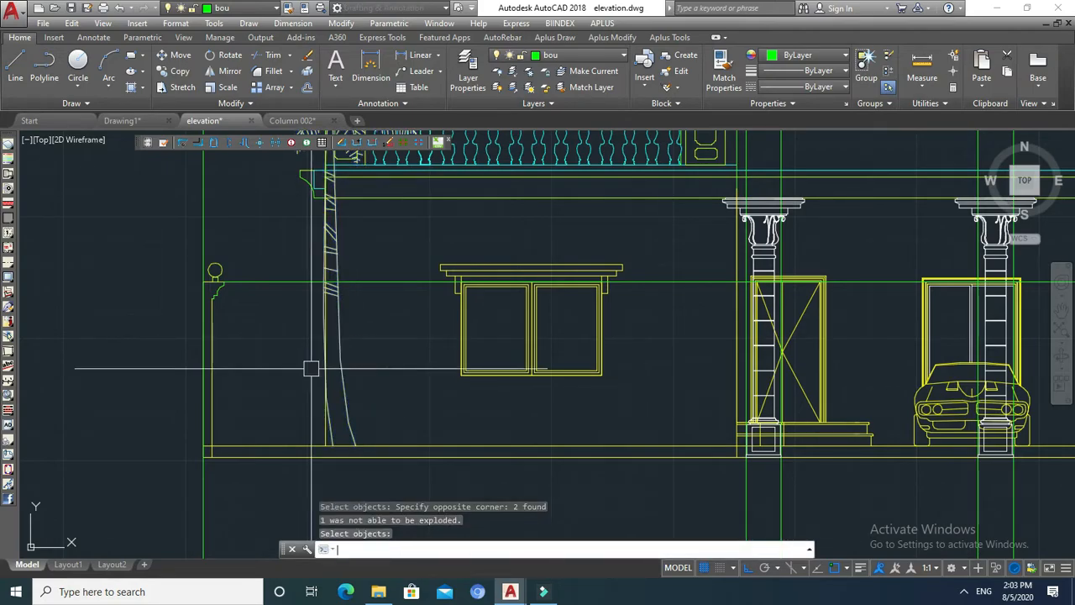
pyautogui.moveTo(363, 355); pyautogui.dragTo(409, 351, button='middle')
pyautogui.press('Escape')
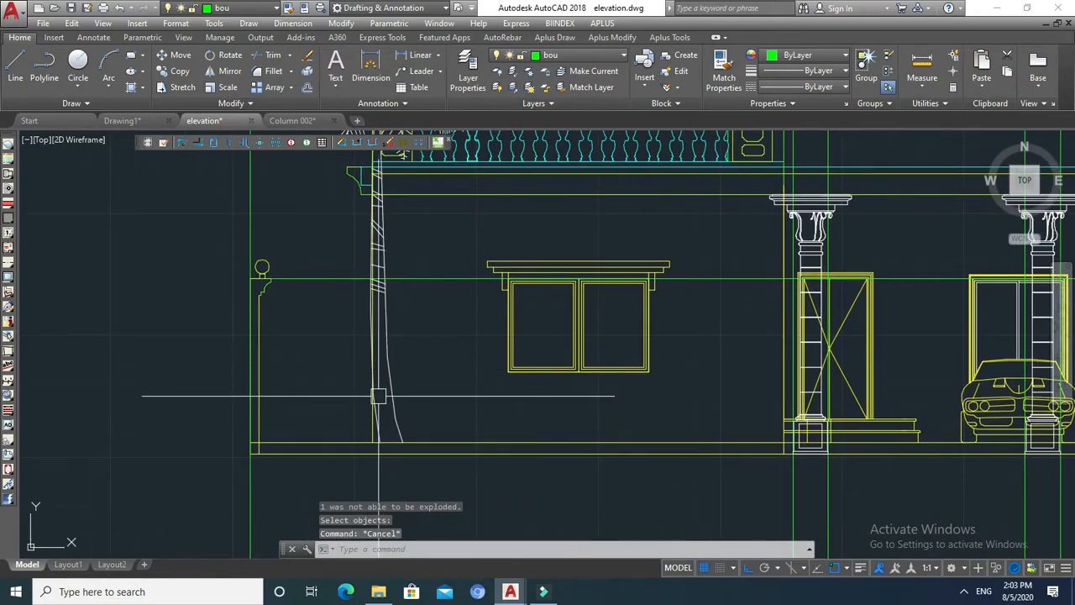
# Trim away the lower part of the palm trunk's right outline, using both trunk outlines as cutting edges
pyautogui.press('Escape')
pyautogui.press('Escape')
pyautogui.scroll(3, 379, 394)
pyautogui.write('tr')
pyautogui.press('Return')
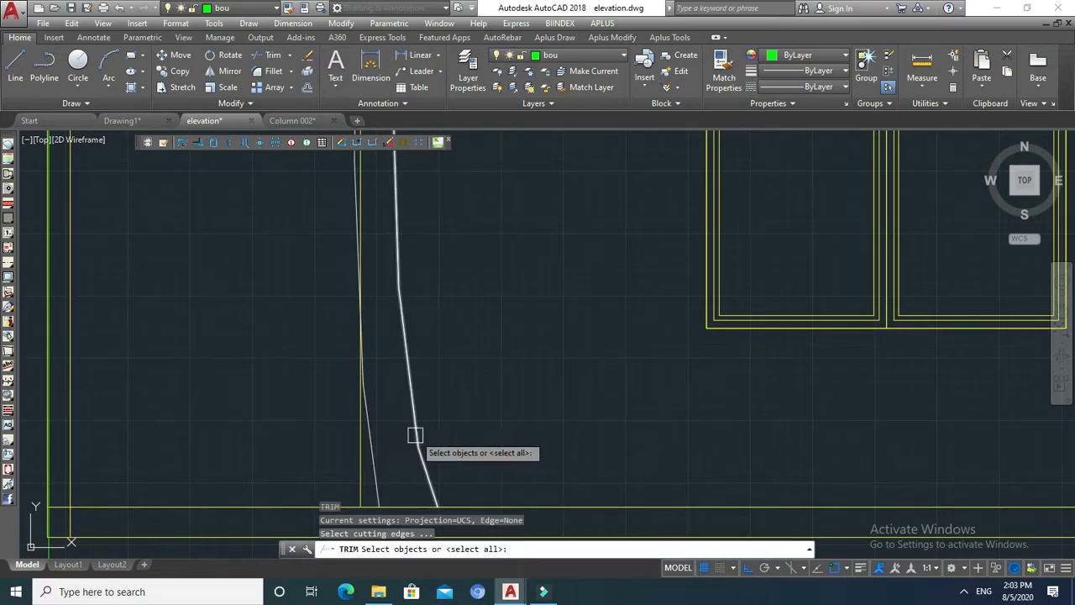
pyautogui.click(413, 396)
pyautogui.click(372, 447)
pyautogui.press('Return')
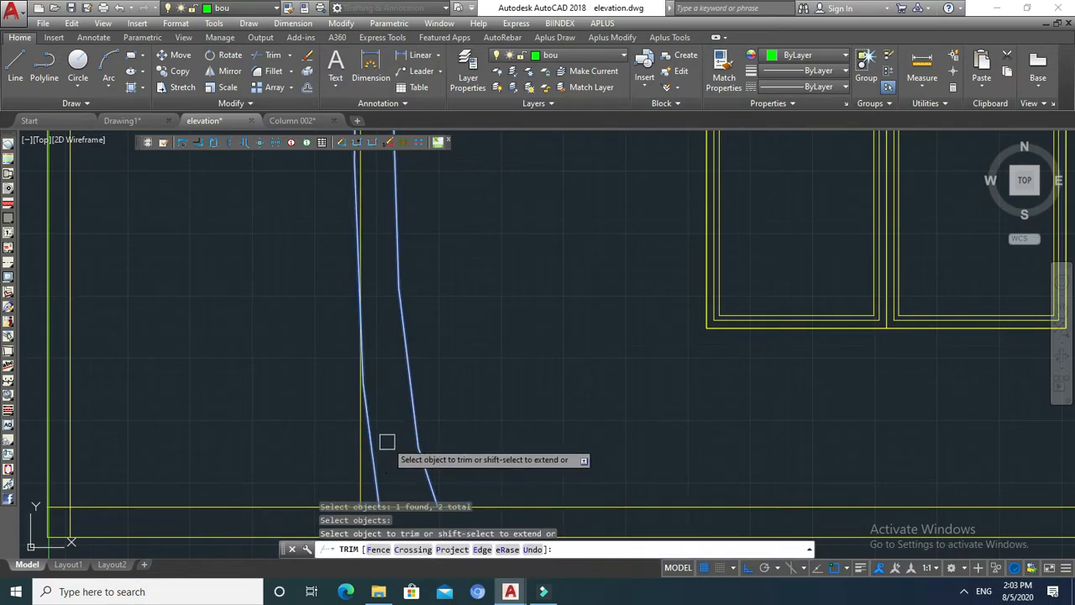
pyautogui.click(417, 405)
pyautogui.click(404, 251)
pyautogui.moveTo(426, 279); pyautogui.dragTo(461, 472, button='middle')
pyautogui.scroll(3, 392, 332)
pyautogui.scroll(-3, 398, 340)
pyautogui.press('Escape')
pyautogui.press('Escape')
# Stretch the lower end of the palm trunk's right outline down to the horizontal wall-top line
pyautogui.moveTo(425, 353); pyautogui.dragTo(406, 414, button='middle')
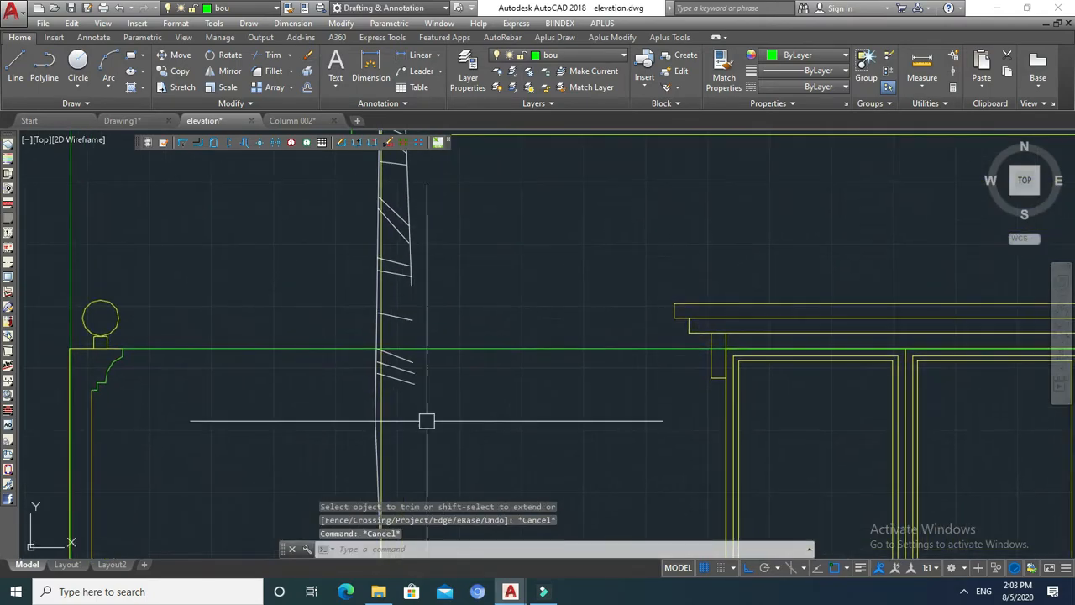
pyautogui.click(410, 289)
pyautogui.click(410, 286)
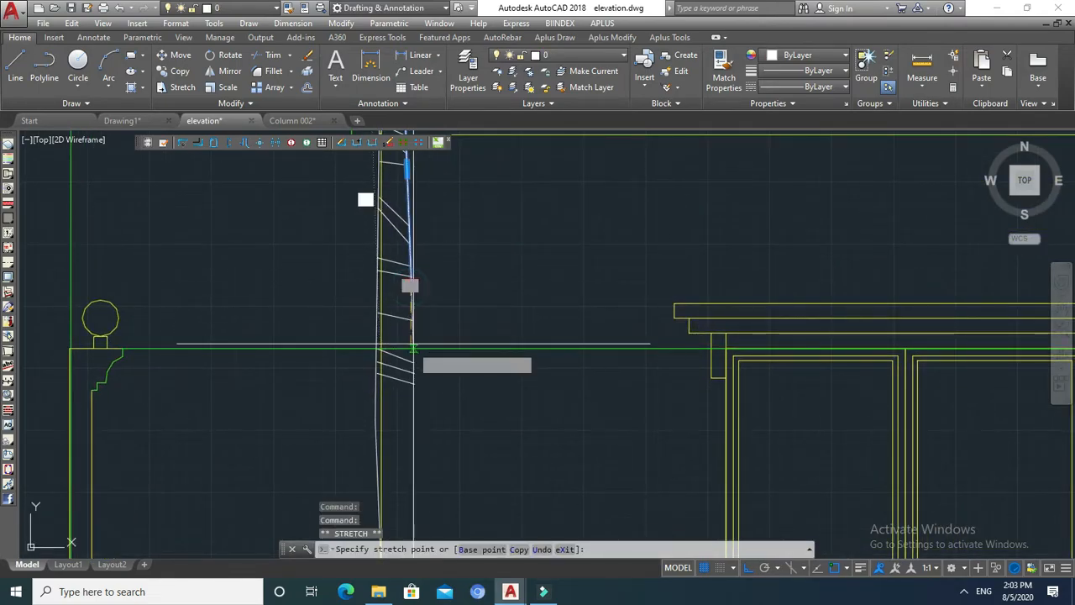
pyautogui.press('Escape')
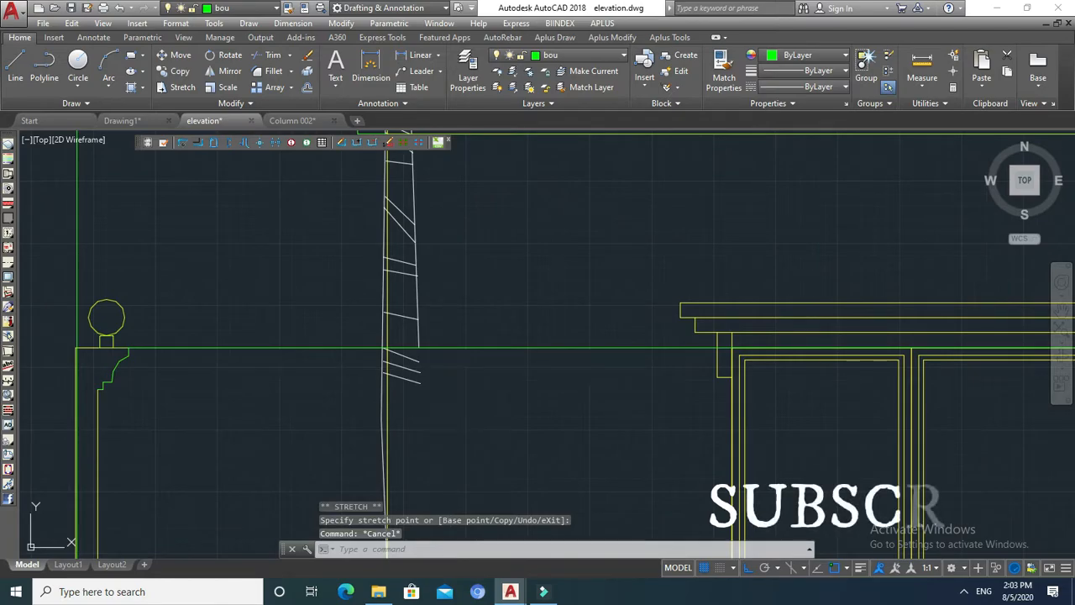
# Trim the palm trunk's left outline below the horizontal wall-top line, using that line as the cutting edge
pyautogui.write('tr')
pyautogui.press('space')
pyautogui.click(451, 348)
pyautogui.press('Return')
pyautogui.scroll(3, 382, 357)
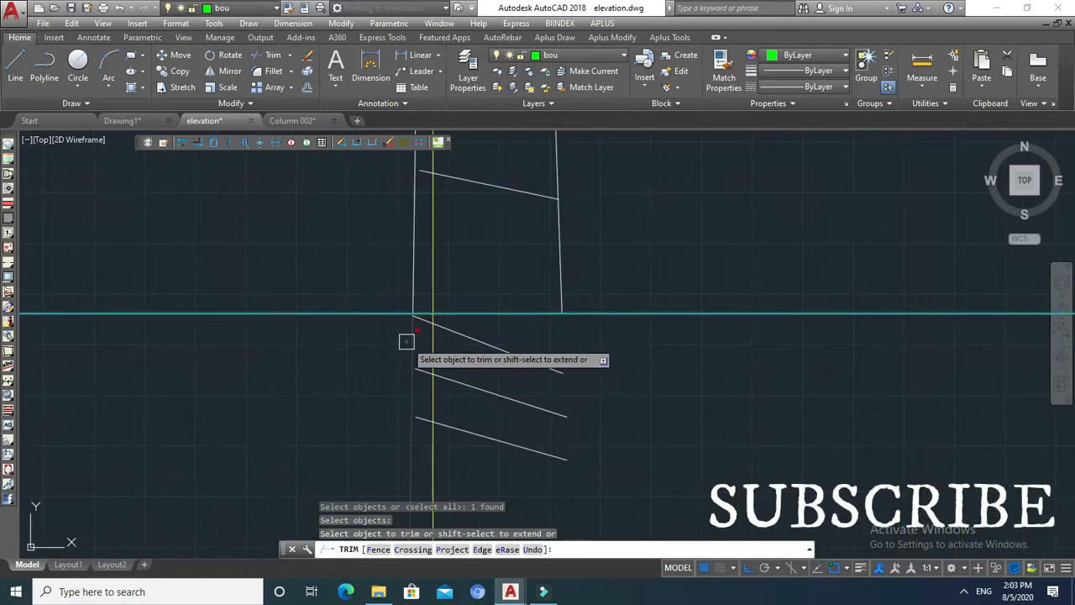
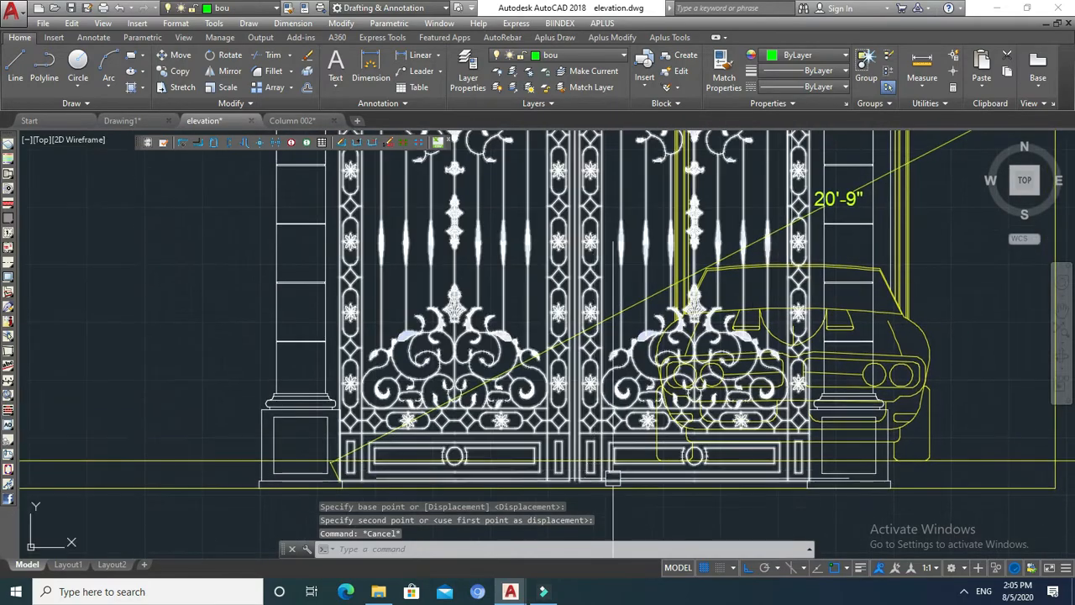
# Delete the diagonal 20'-9" dimension across the gate and the vertical 10'-7" dimension beside the building
pyautogui.moveTo(591, 420); pyautogui.dragTo(580, 460, button='middle')
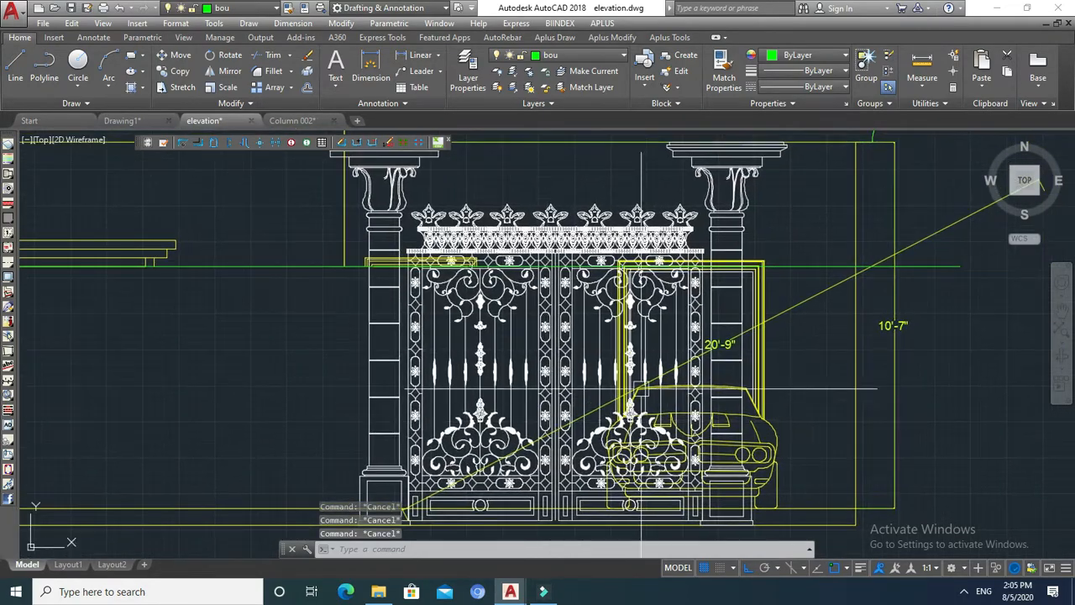
pyautogui.scroll(4, 718, 324)
pyautogui.scroll(-4, 711, 358)
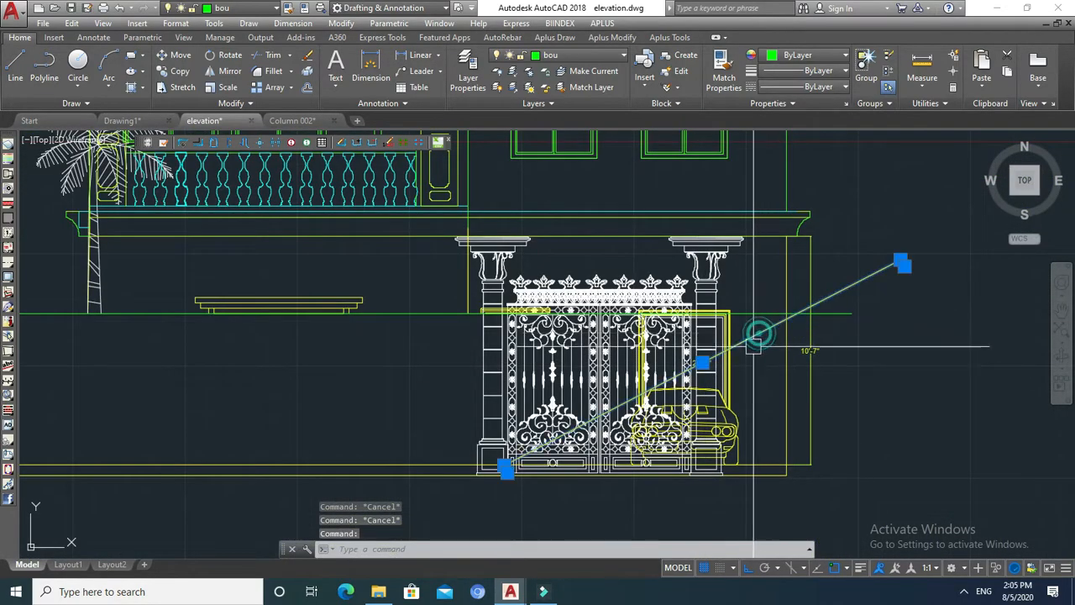
pyautogui.moveTo(755, 344); pyautogui.dragTo(723, 363, button='middle')
pyautogui.scroll(2, 777, 362)
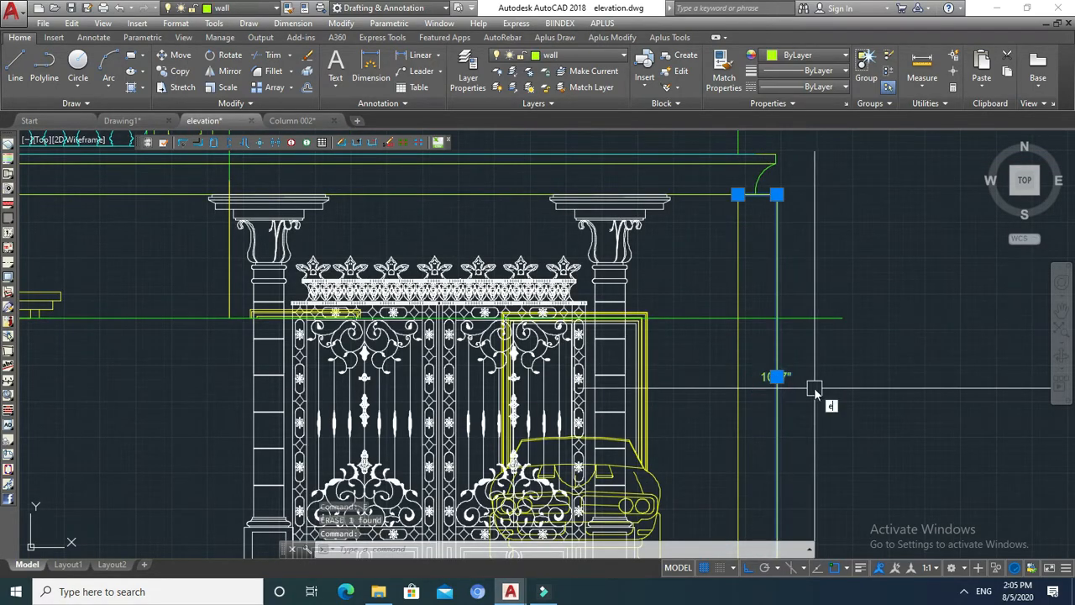
pyautogui.scroll(-6, 815, 385)
pyautogui.scroll(5, 803, 369)
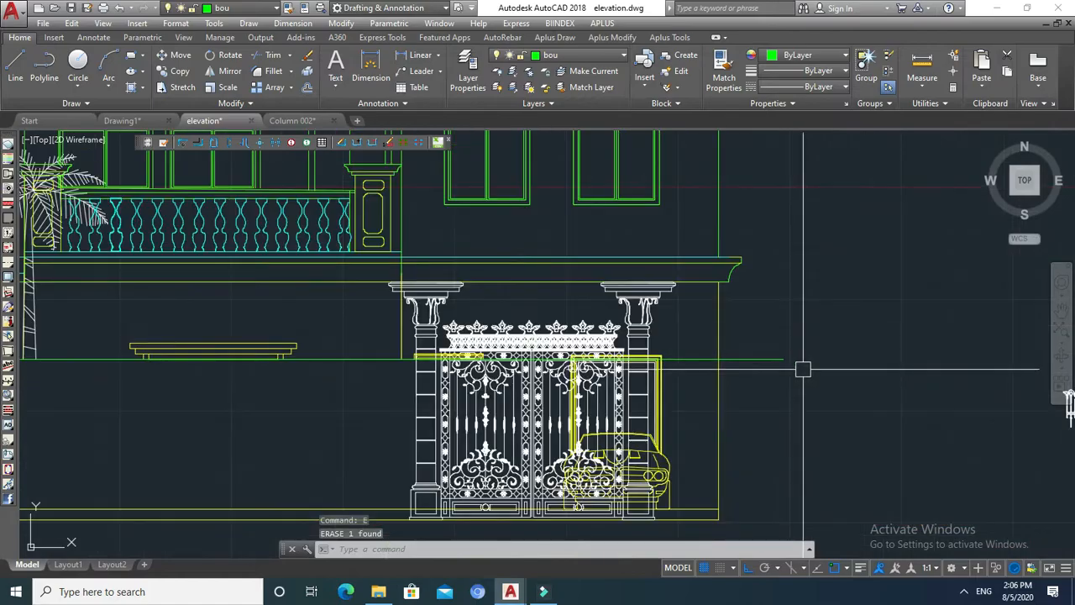
pyautogui.press('Escape')
pyautogui.press('Escape')
pyautogui.press('Escape')
# Copy the railing panel standing beside the elevation by its lower right corner, placing it against the left gate column just below the wall-top line
pyautogui.moveTo(769, 362); pyautogui.dragTo(784, 320, button='middle')
pyautogui.scroll(-3, 517, 340)
pyautogui.scroll(5, 384, 328)
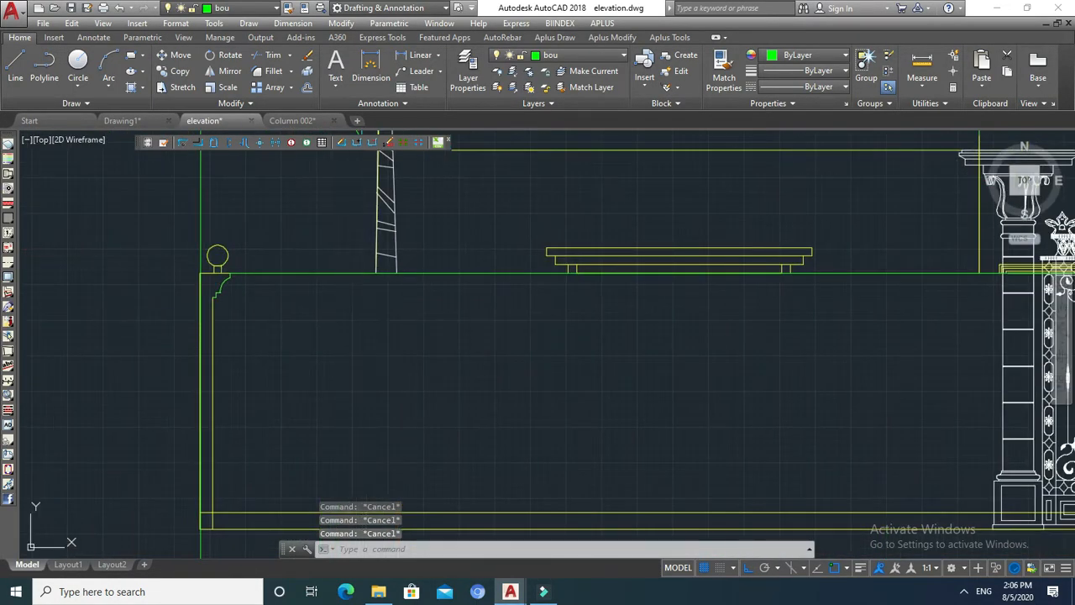
pyautogui.scroll(-4, 552, 356)
pyautogui.moveTo(847, 385); pyautogui.dragTo(817, 379, button='middle')
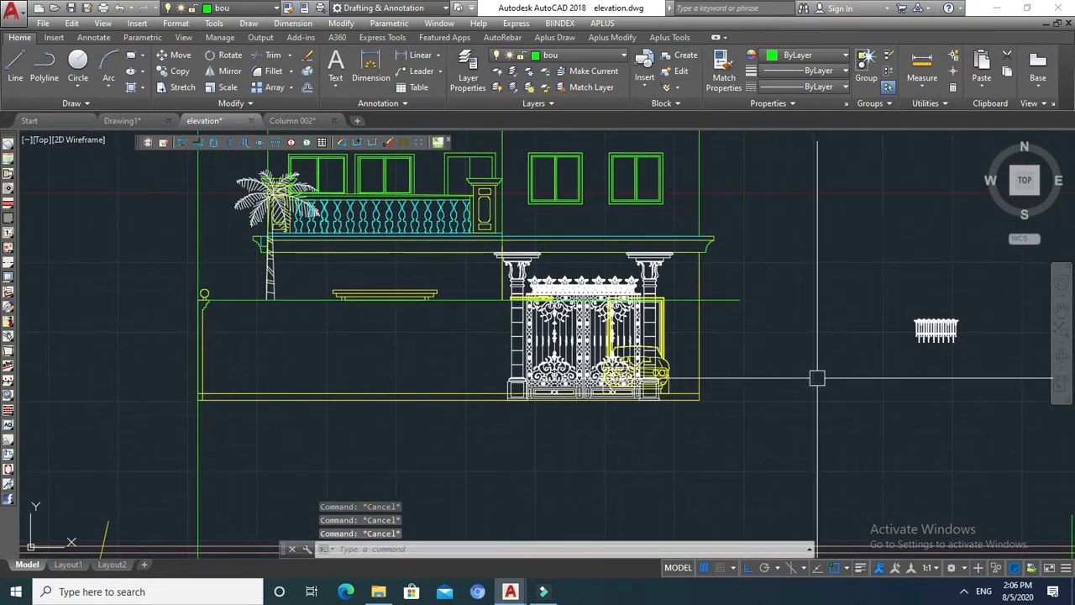
pyautogui.write('co')
pyautogui.press('Return')
pyautogui.click(970, 313)
pyautogui.click(883, 360)
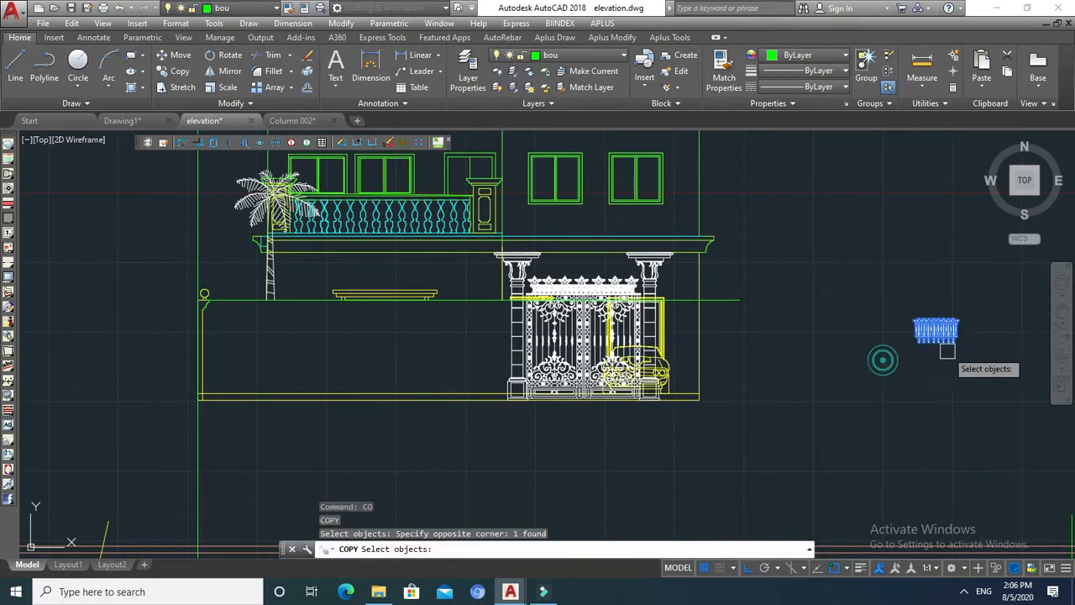
pyautogui.scroll(8, 954, 337)
pyautogui.press('Return')
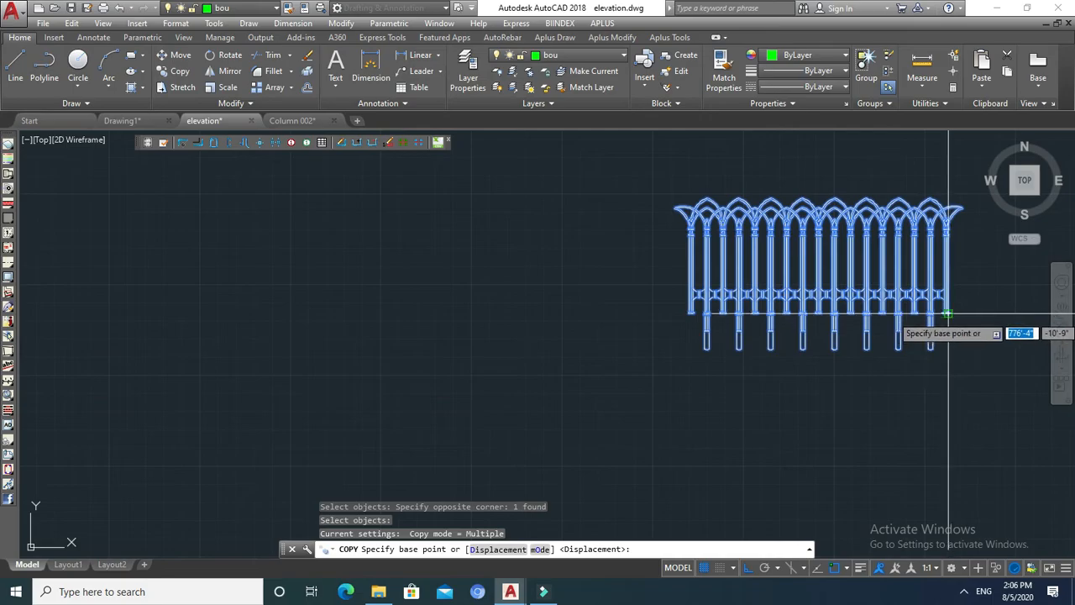
pyautogui.click(948, 314)
pyautogui.scroll(-3, 966, 313)
pyautogui.scroll(5, 525, 335)
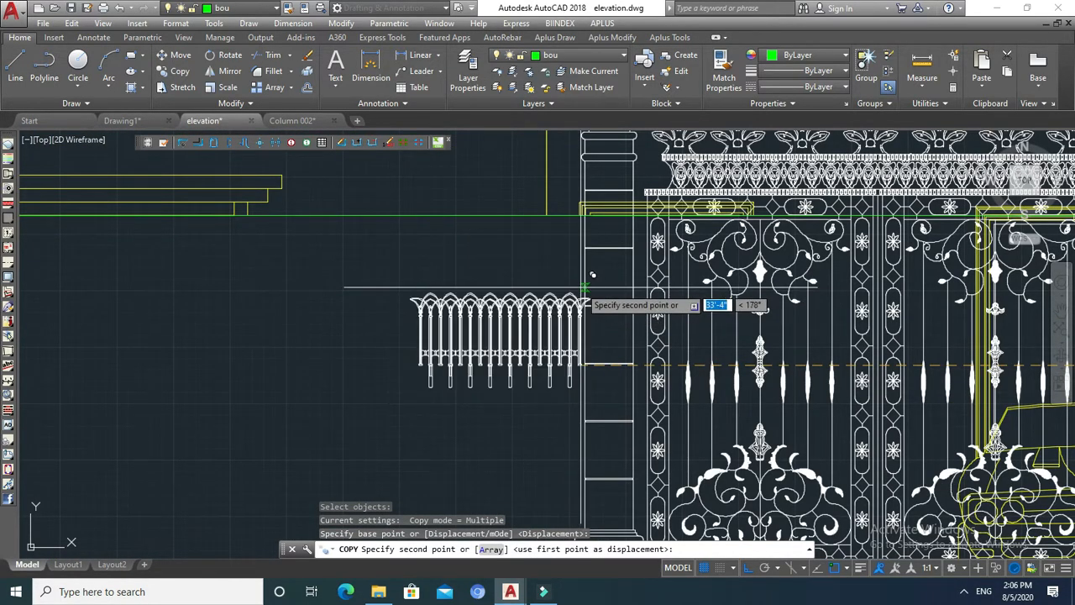
pyautogui.click(588, 239)
pyautogui.press('Escape')
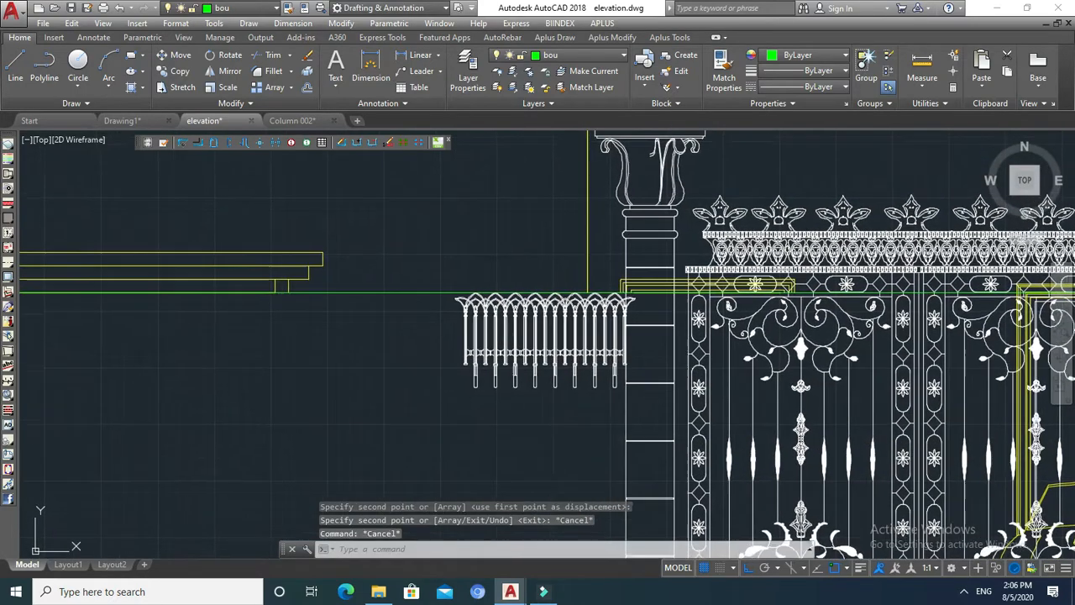
pyautogui.moveTo(496, 358); pyautogui.dragTo(505, 379, button='middle')
pyautogui.press('Escape')
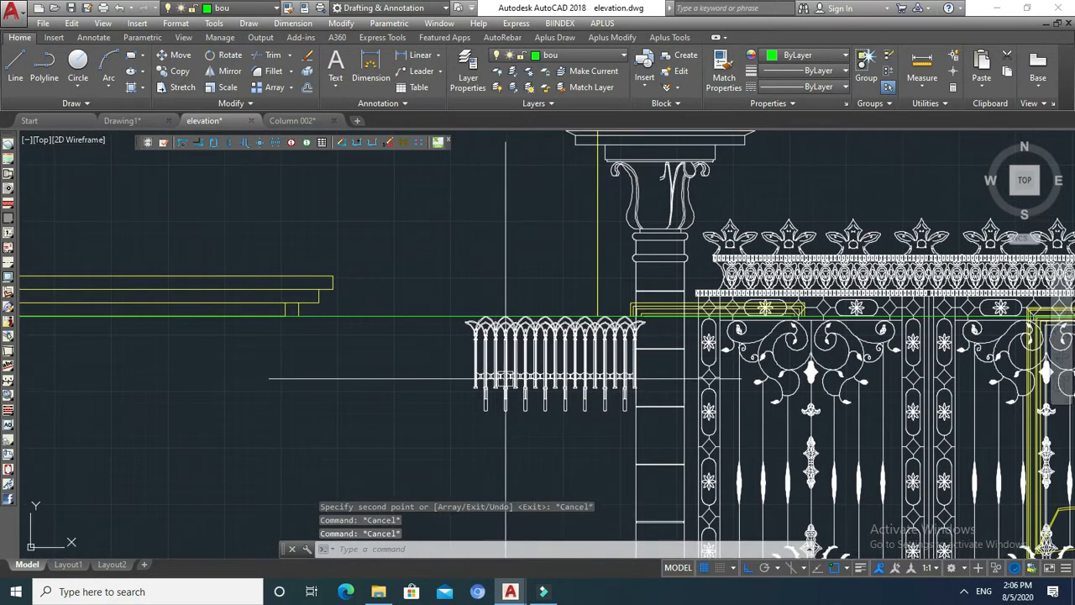
# Draw a guide circle of 1' radius centred on the wall-top line just left of the railing panel
pyautogui.write('c')
pyautogui.press('Return')
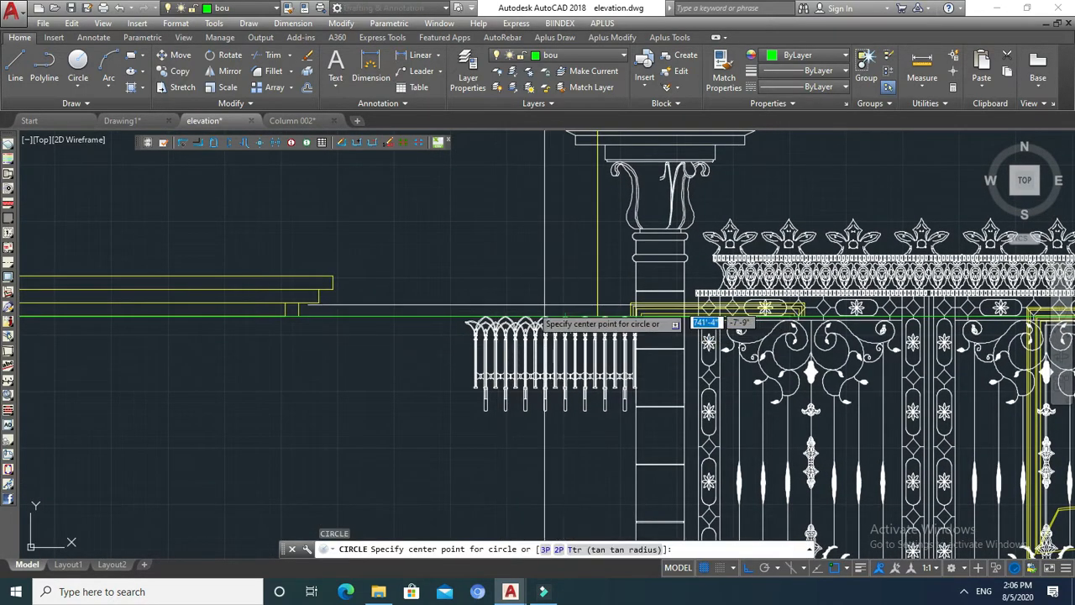
pyautogui.click(454, 316)
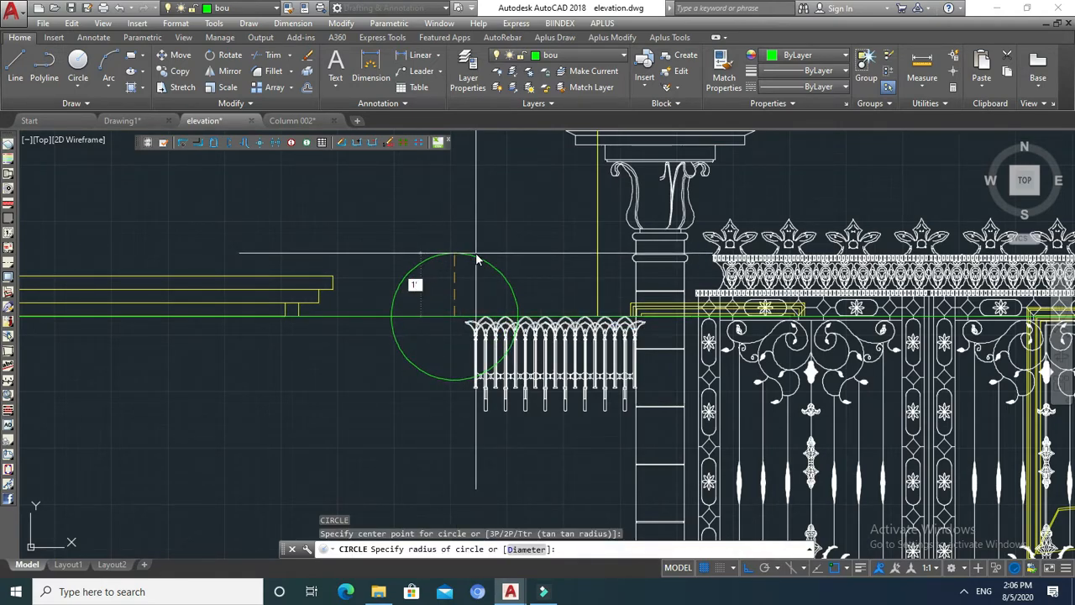
pyautogui.press('Return')
pyautogui.press('Escape')
pyautogui.press('Escape')
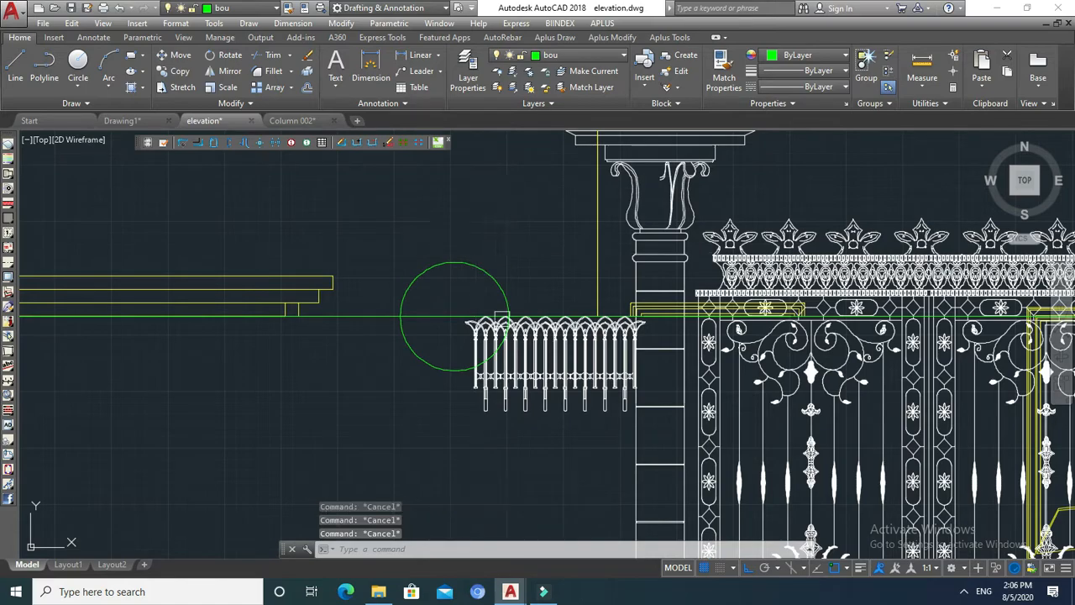
# Move the railing panel straight up so its upper left tip is level with the top of the guide circle
pyautogui.write('m')
pyautogui.press('Return')
pyautogui.click(501, 321)
pyautogui.scroll(4, 479, 308)
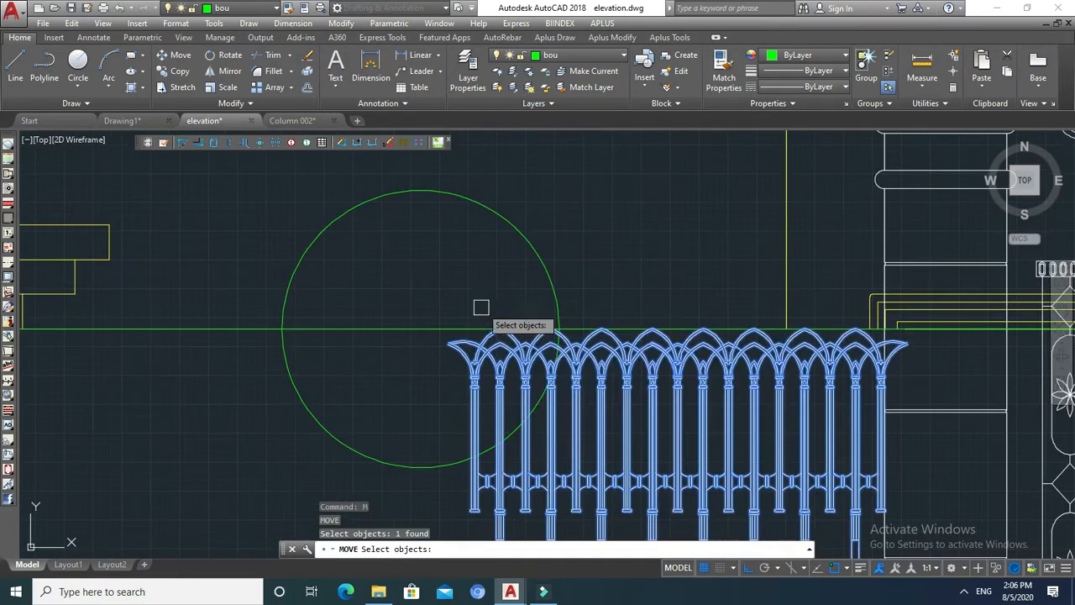
pyautogui.press('Return')
pyautogui.click(447, 344)
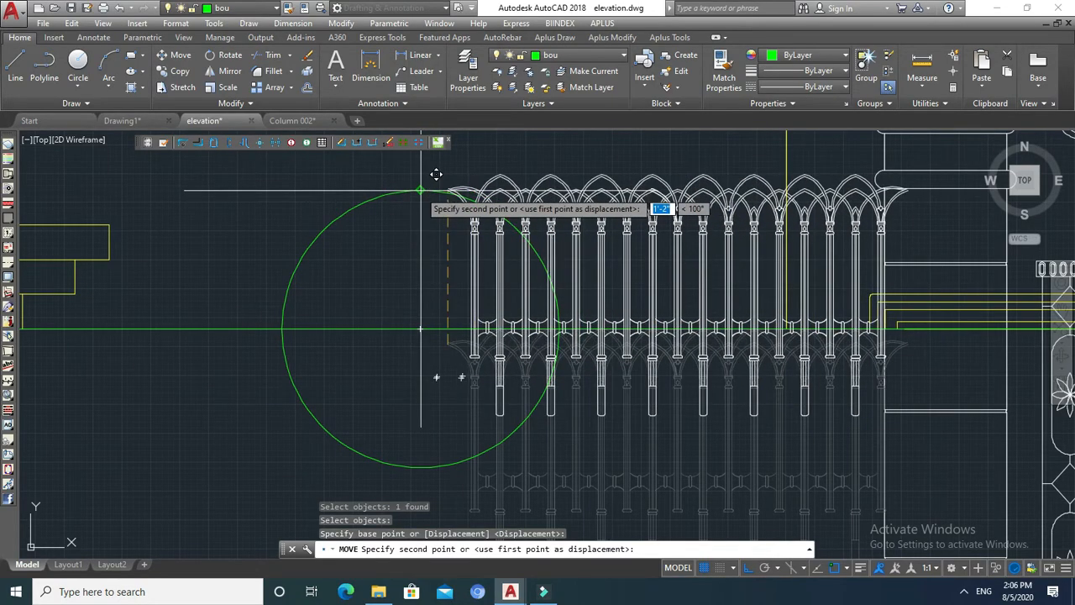
pyautogui.press('Escape')
# Erase the guide circle beside the railing panel
pyautogui.moveTo(489, 260); pyautogui.dragTo(521, 252, button='middle')
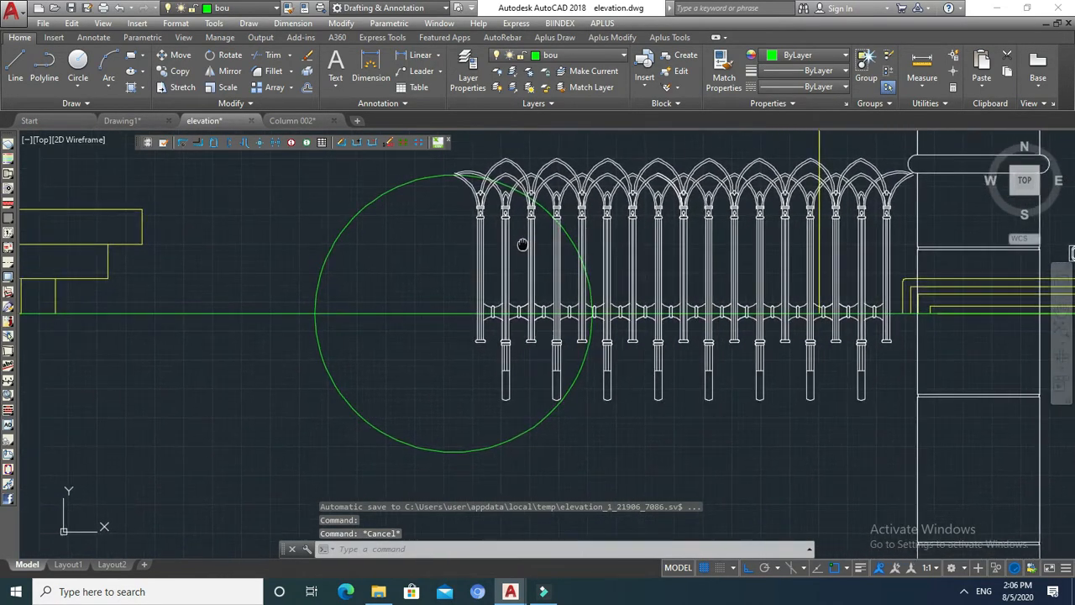
pyautogui.press('Escape')
pyautogui.moveTo(413, 255); pyautogui.dragTo(307, 243)
pyautogui.moveTo(308, 242); pyautogui.dragTo(417, 243, button='middle')
pyautogui.write('e')
pyautogui.press('Return')
pyautogui.scroll(-4, 451, 264)
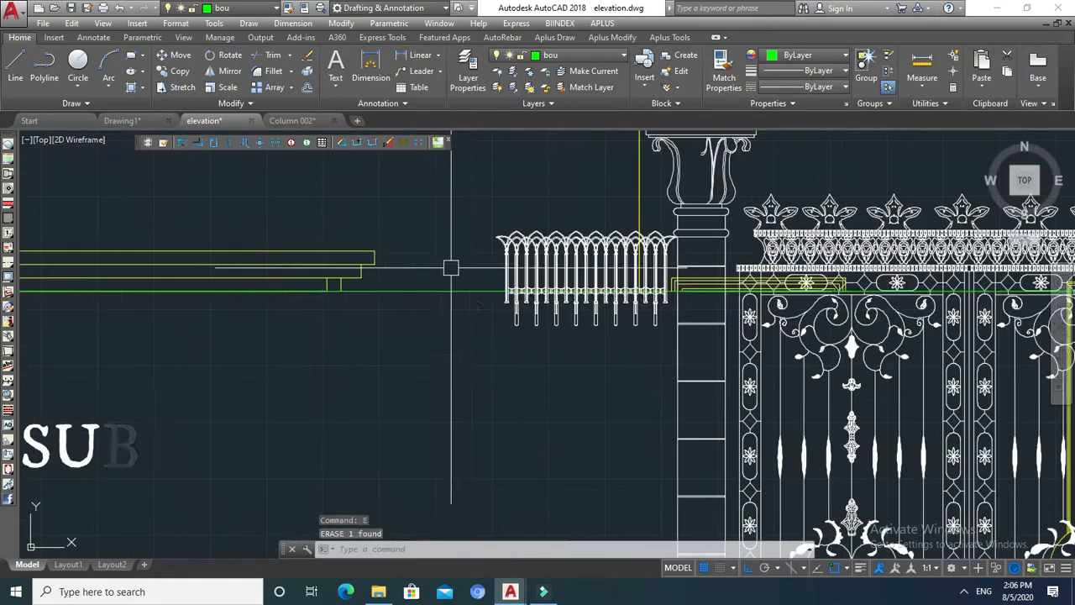
# Copy the railing panel leftward from its lower right foot corner, repeating it end to end along the wall top to the wall's left end
pyautogui.press('Escape')
pyautogui.write('c')
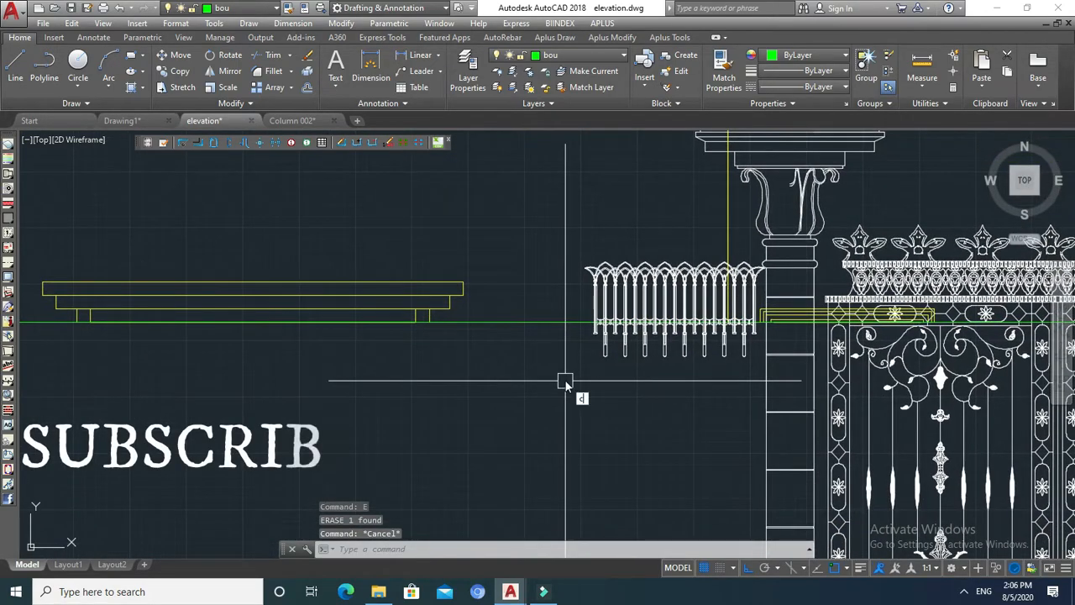
pyautogui.write('o')
pyautogui.press('Return')
pyautogui.click(696, 349)
pyautogui.scroll(4, 756, 343)
pyautogui.scroll(5, 757, 340)
pyautogui.scroll(-6, 739, 303)
pyautogui.press('Return')
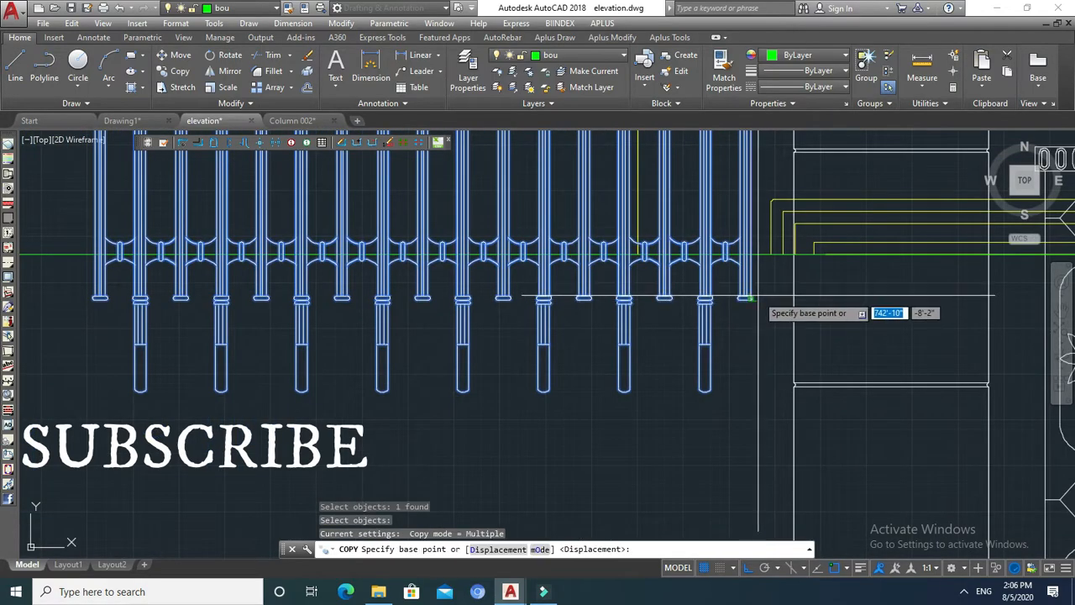
pyautogui.click(750, 299)
pyautogui.moveTo(36, 505); pyautogui.dragTo(355, 499, button='middle')
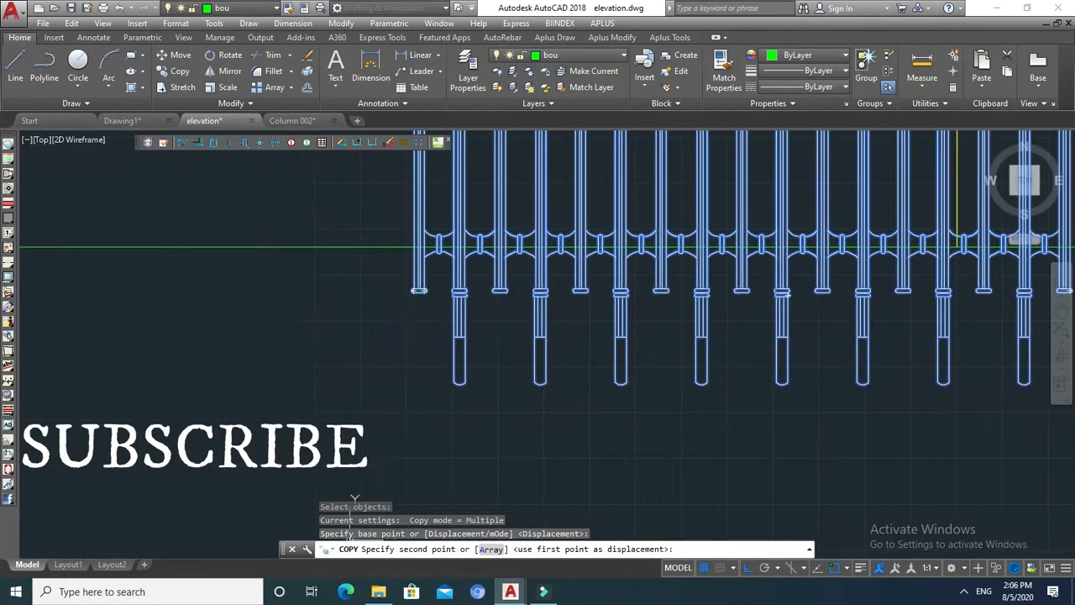
pyautogui.scroll(5, 435, 290)
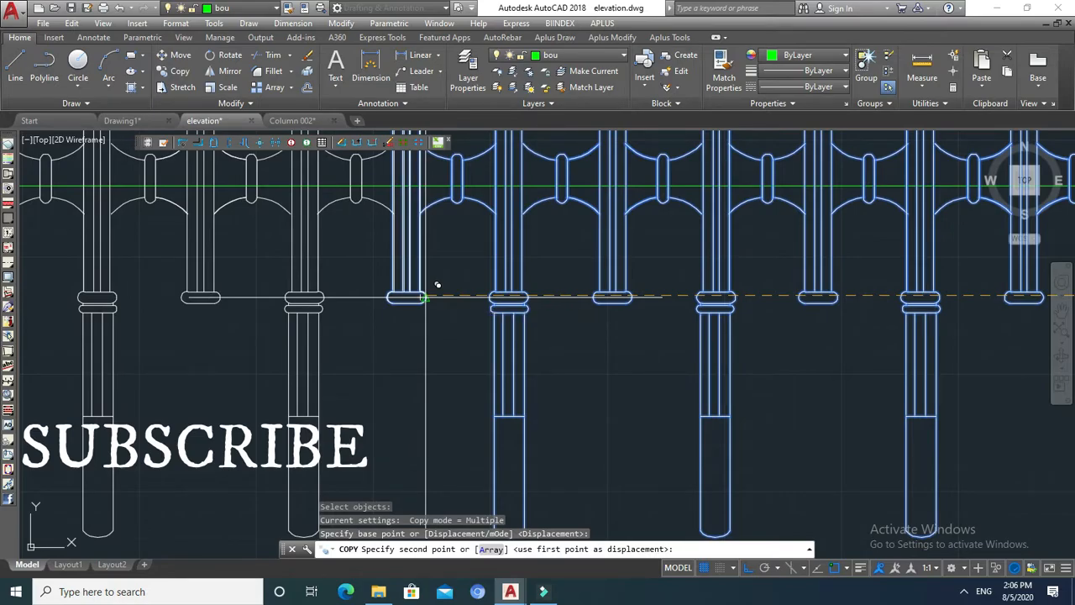
pyautogui.scroll(-5, 437, 286)
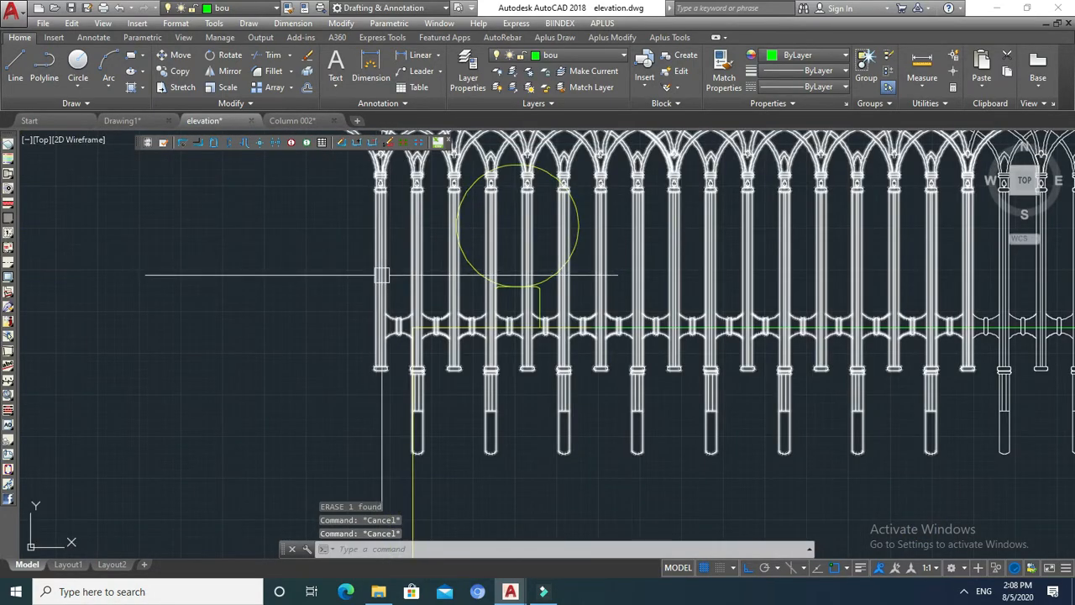
# Explode the leftmost railing panel into separate lines
pyautogui.moveTo(418, 322); pyautogui.dragTo(399, 370, button='middle')
pyautogui.scroll(-4, 437, 339)
pyautogui.write('x')
pyautogui.press('Return')
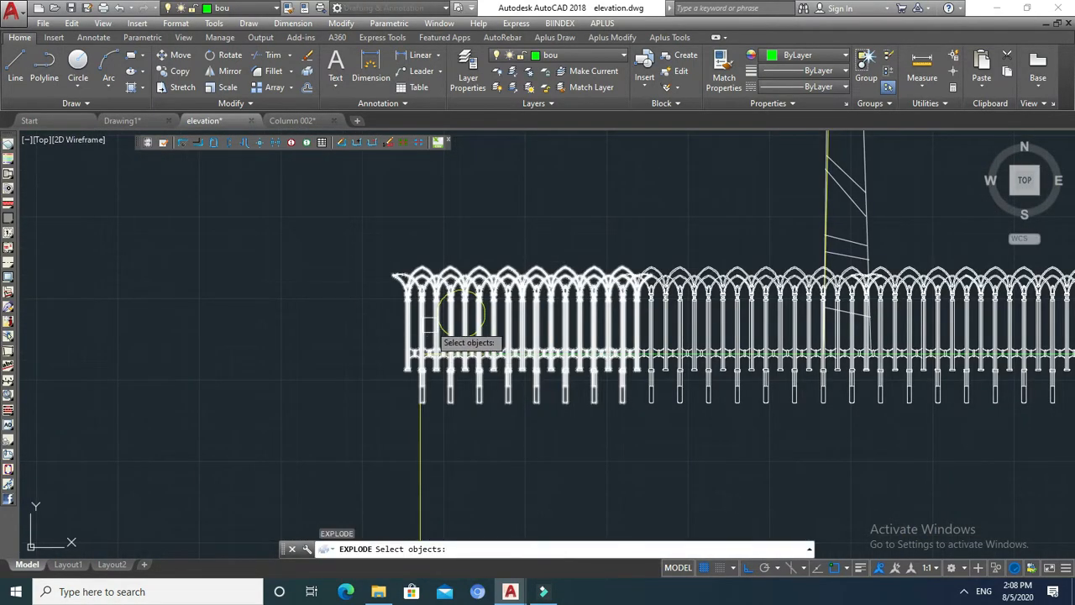
pyautogui.scroll(2, 420, 324)
pyautogui.click(401, 316)
pyautogui.press('Escape')
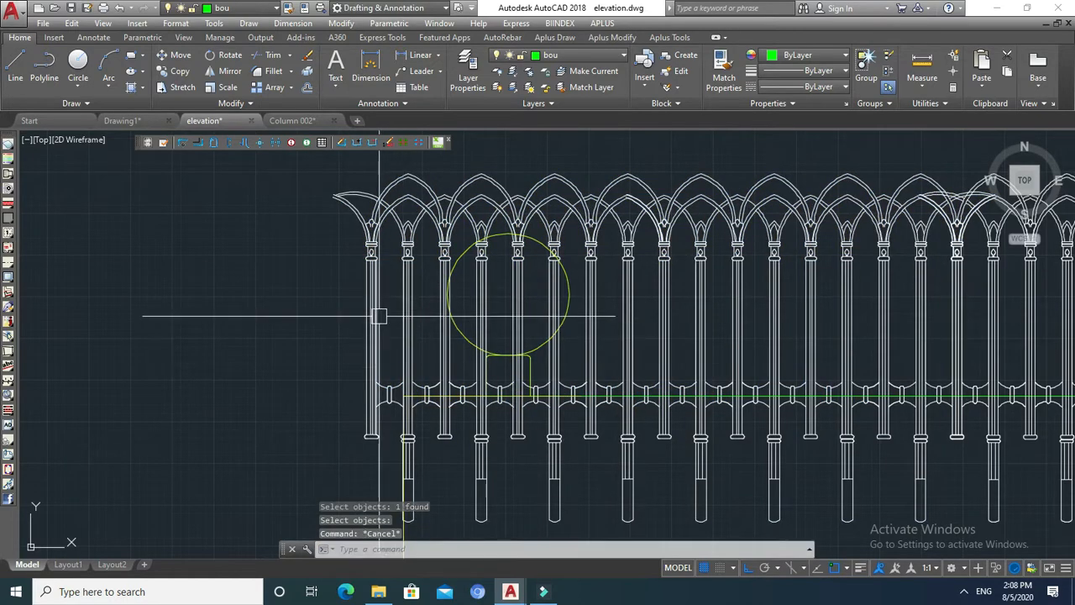
# Erase the shaft, foot and connector piece of the railing post that overhangs the wall's left end
pyautogui.moveTo(374, 314); pyautogui.dragTo(386, 293, button='middle')
pyautogui.write('e')
pyautogui.press('Return')
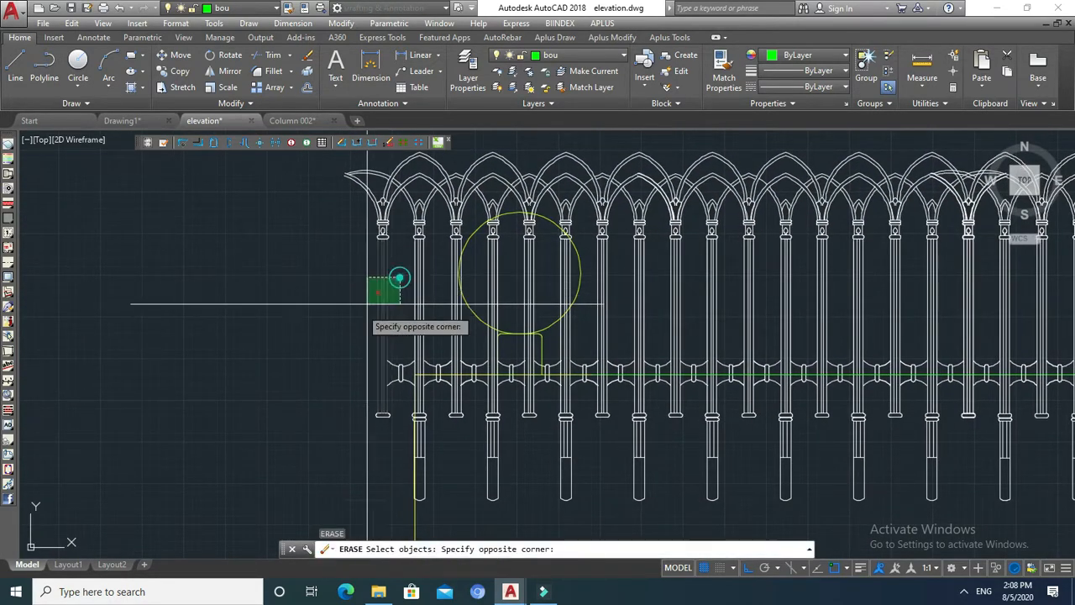
pyautogui.click(331, 331)
pyautogui.scroll(2, 372, 365)
pyautogui.click(384, 334)
pyautogui.click(328, 453)
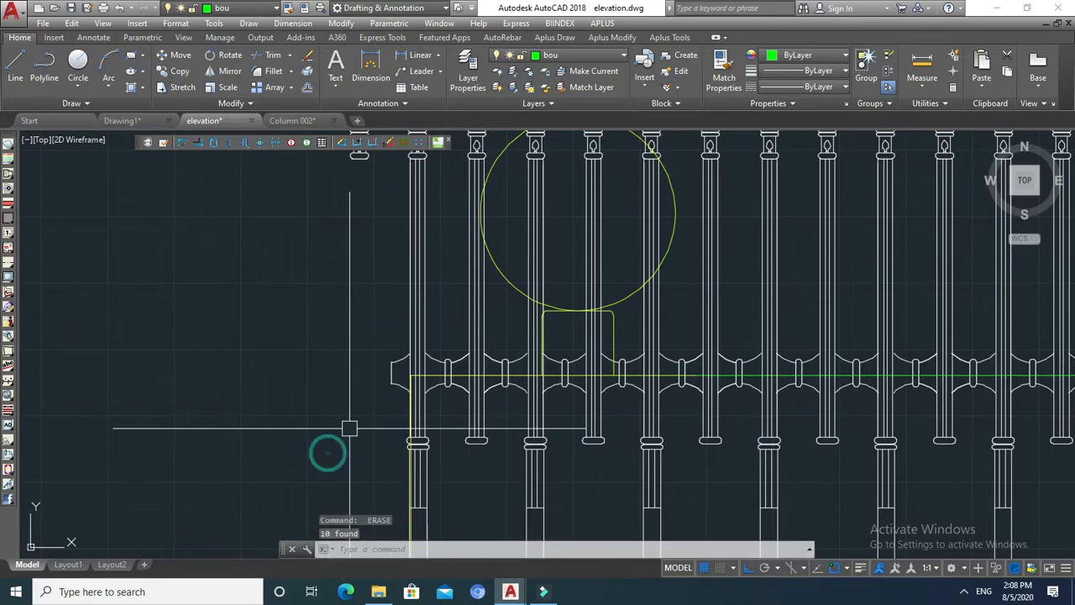
pyautogui.click(397, 345)
pyautogui.click(373, 418)
pyautogui.press('space')
pyautogui.moveTo(358, 367); pyautogui.dragTo(387, 437, button='middle')
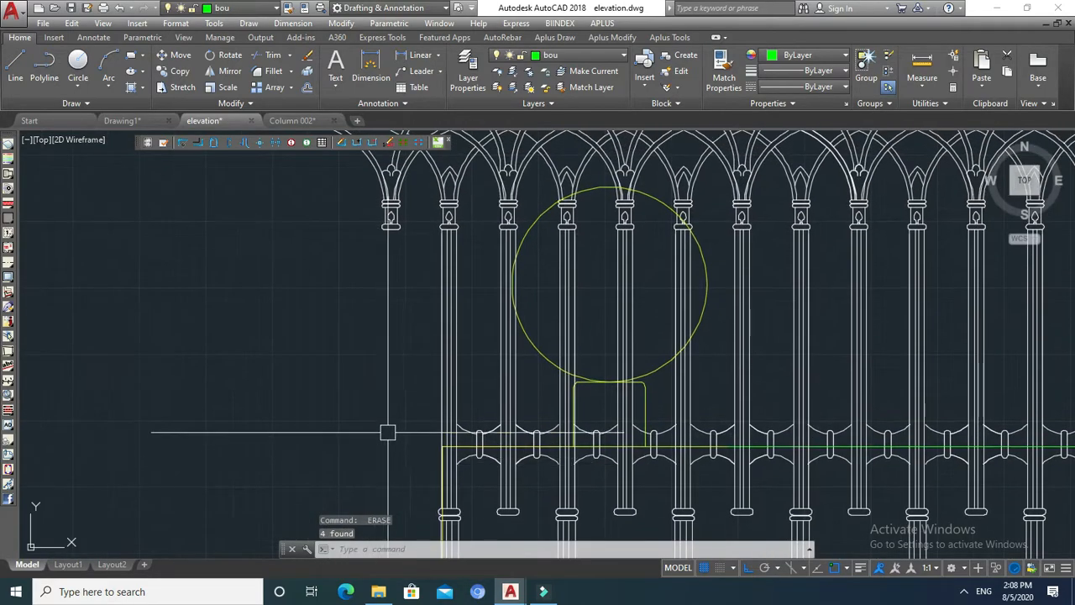
# Erase the overhanging post's capital and the arch pieces beyond the wall's left end
pyautogui.scroll(-2, 405, 395)
pyautogui.press('Escape')
pyautogui.press('space')
pyautogui.click(404, 198)
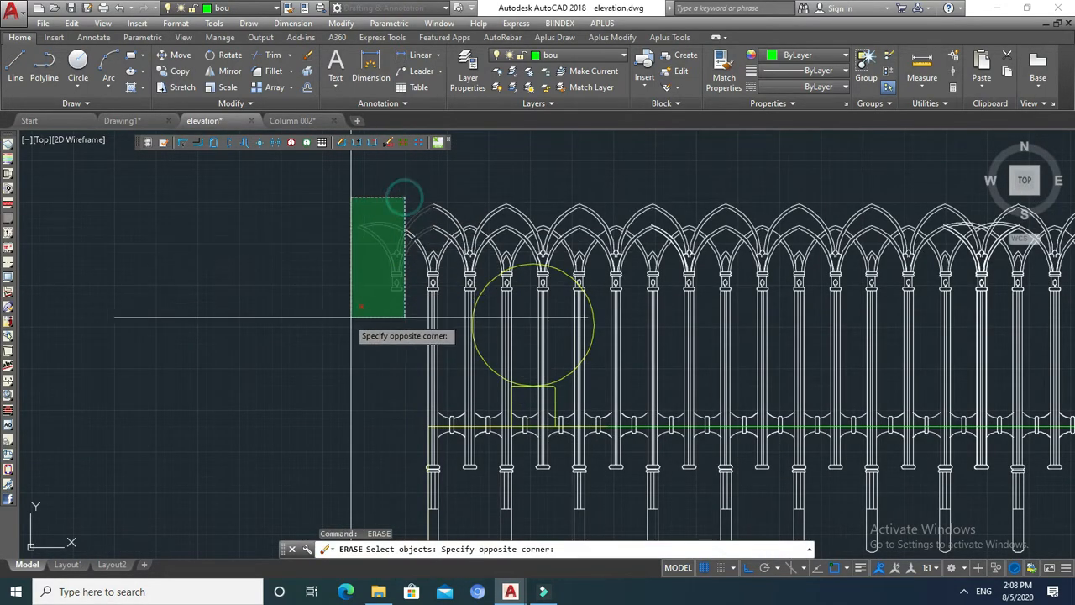
pyautogui.click(351, 319)
pyautogui.press('Escape')
pyautogui.scroll(3, 404, 303)
pyautogui.press('space')
pyautogui.click(420, 204)
pyautogui.click(343, 255)
pyautogui.press('space')
pyautogui.press('Escape')
pyautogui.moveTo(374, 338); pyautogui.dragTo(372, 401, button='middle')
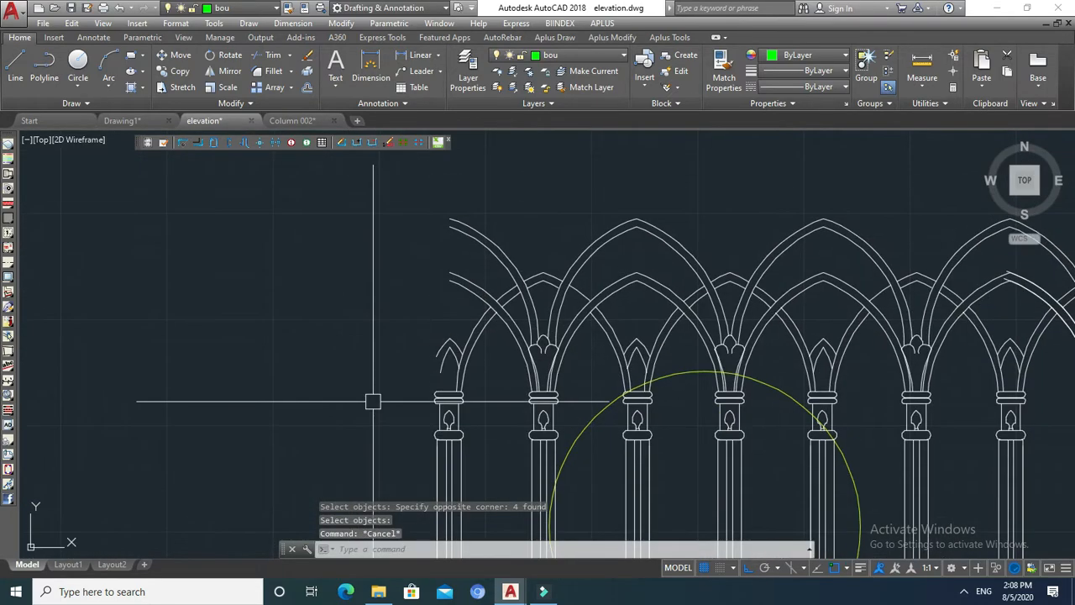
# Draw a vertical line from the collar of the leftmost remaining post up past the open arch ends
pyautogui.press('l')
pyautogui.press('space')
pyautogui.scroll(2, 440, 391)
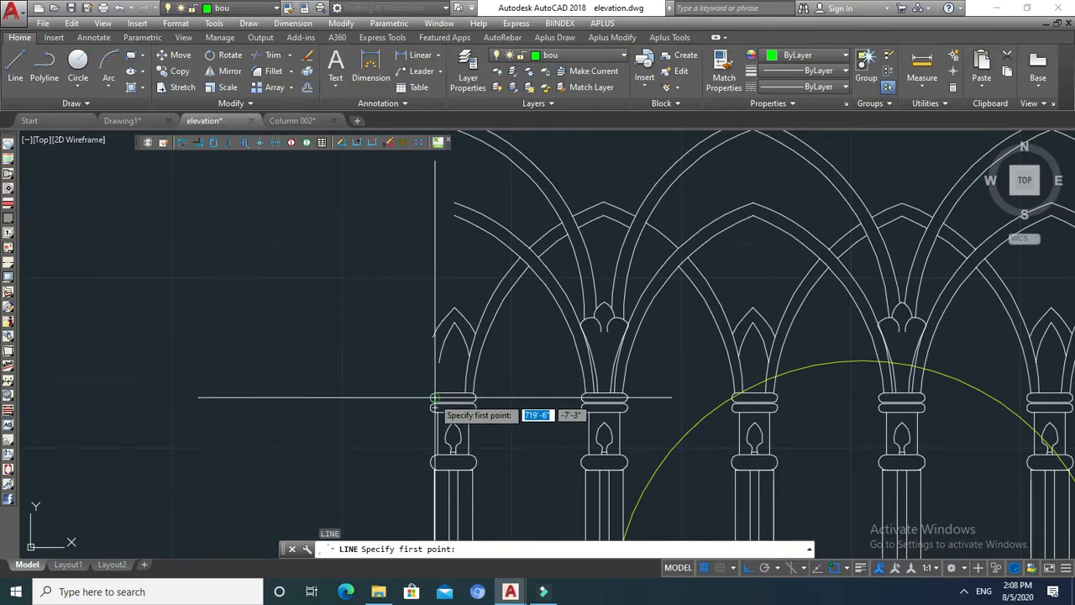
pyautogui.click(434, 398)
pyautogui.scroll(-2, 434, 394)
pyautogui.press('Escape')
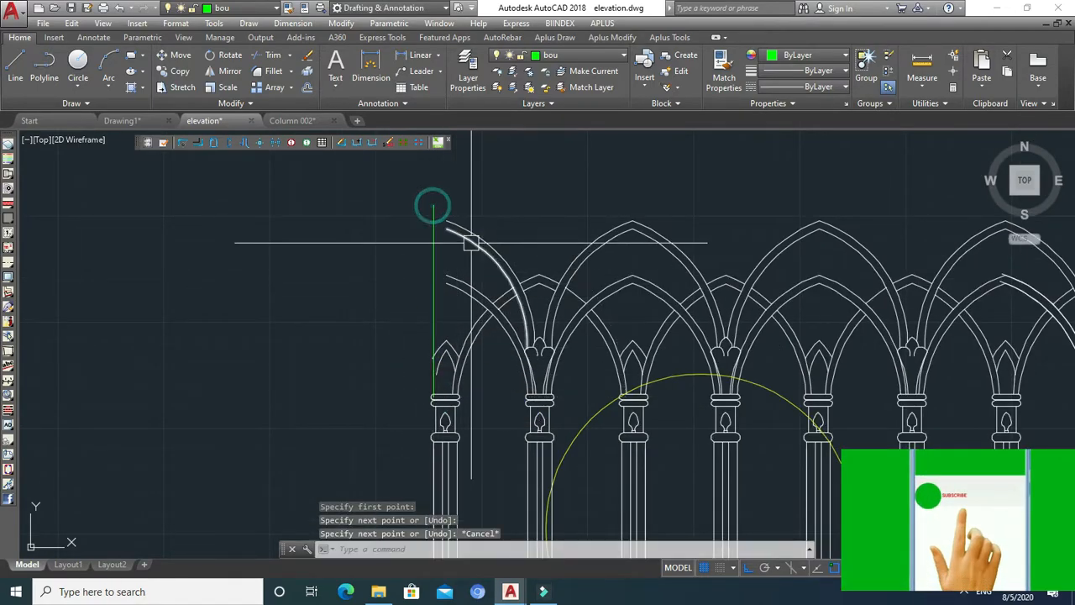
# Extend the open ends of the leftmost railing arches to the vertical line at the wall's left end
pyautogui.write('ex')
pyautogui.press('space')
pyautogui.click(437, 271)
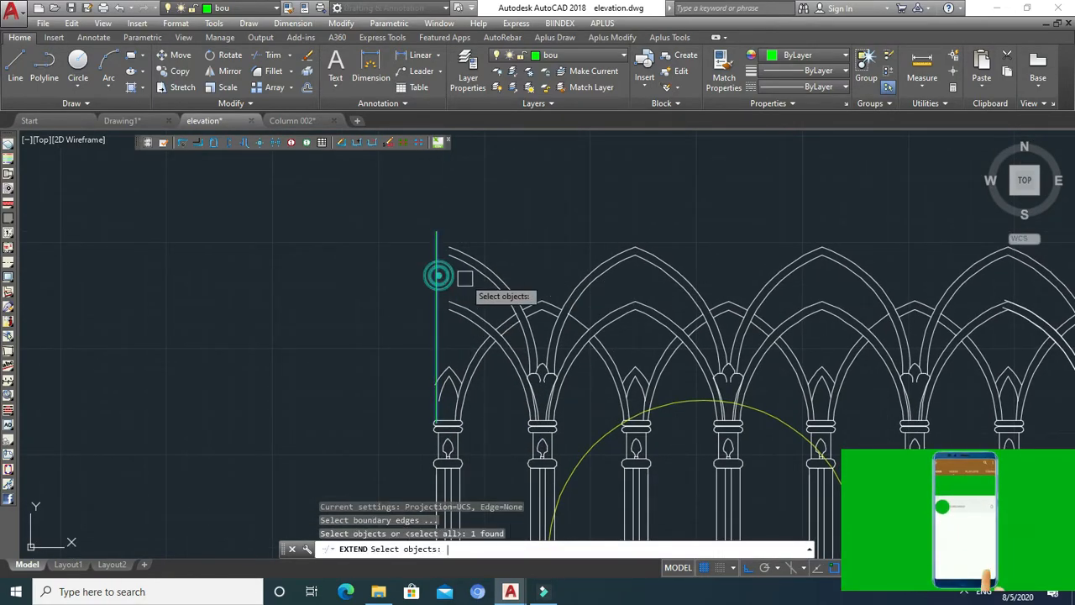
pyautogui.press('space')
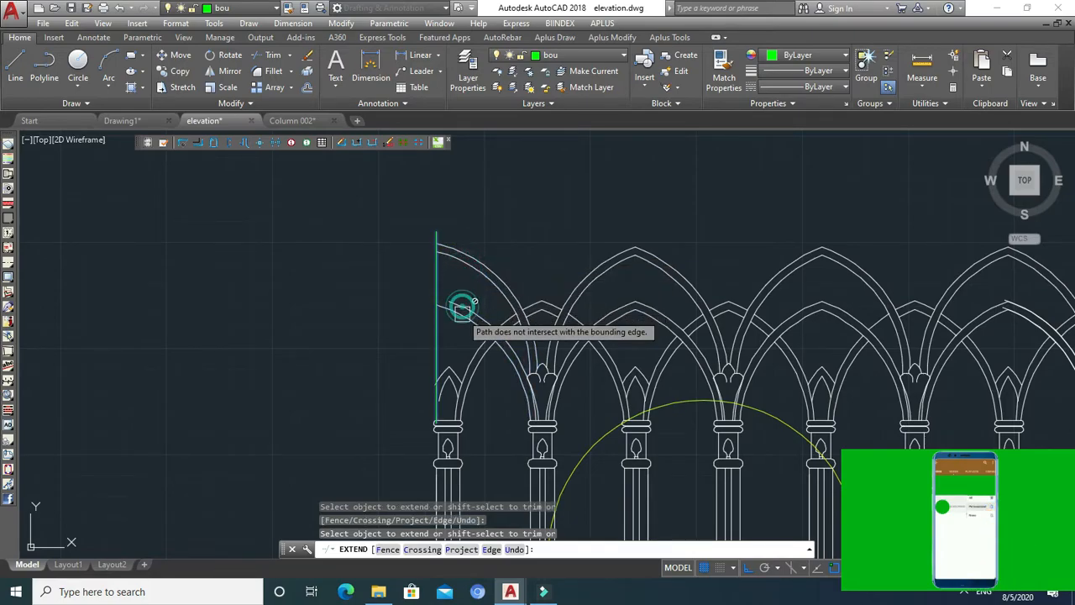
pyautogui.scroll(4, 451, 379)
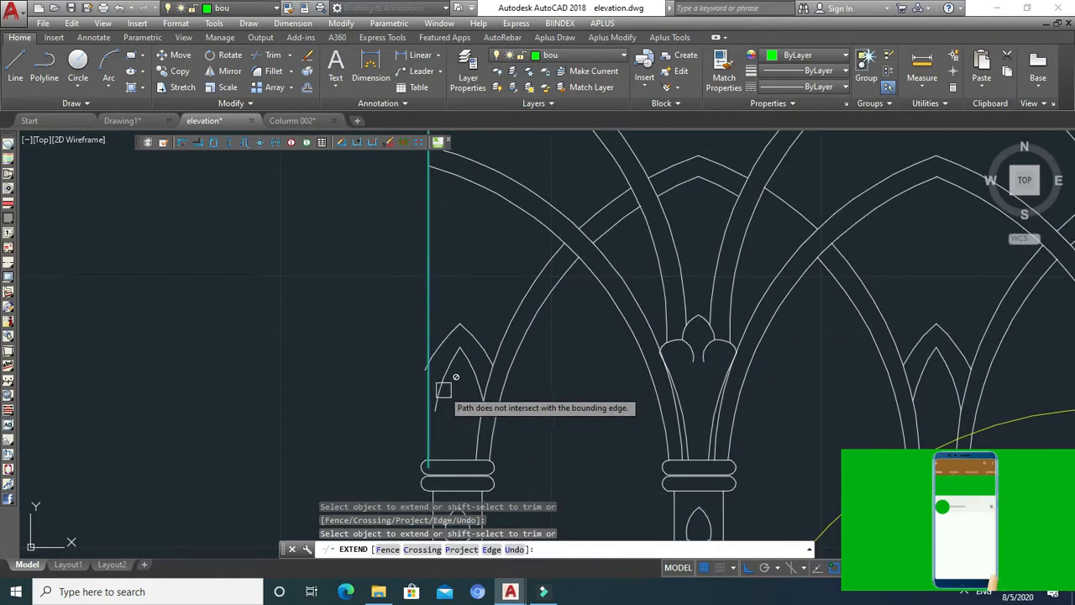
pyautogui.press('Escape')
# Stretch the lower end of the small pointed arch's inner curve onto the vertical line
pyautogui.click(435, 411)
pyautogui.click(435, 411)
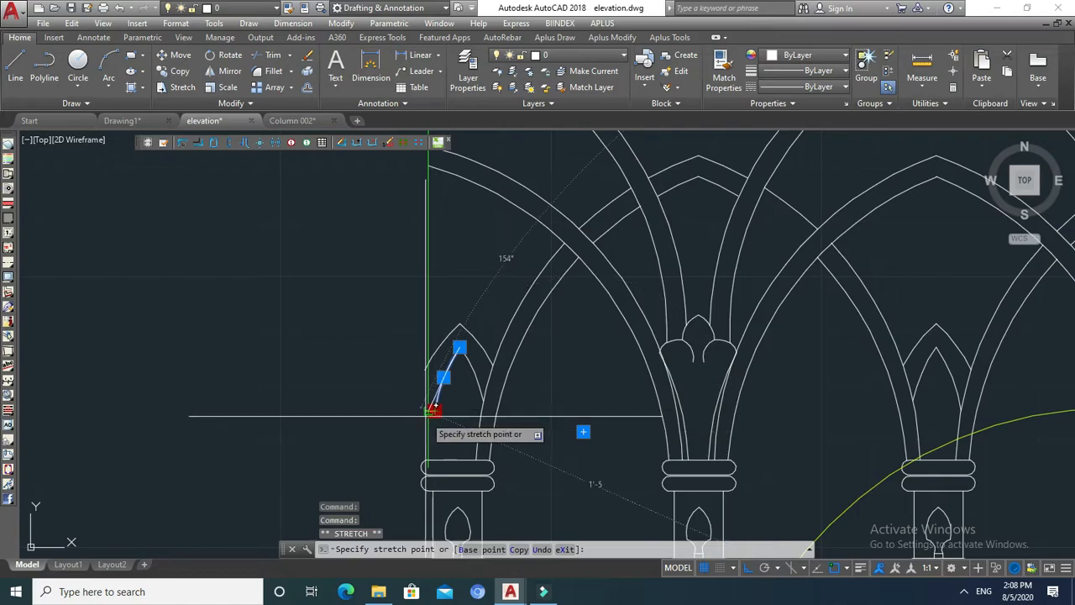
pyautogui.press('Escape')
pyautogui.scroll(2, 435, 411)
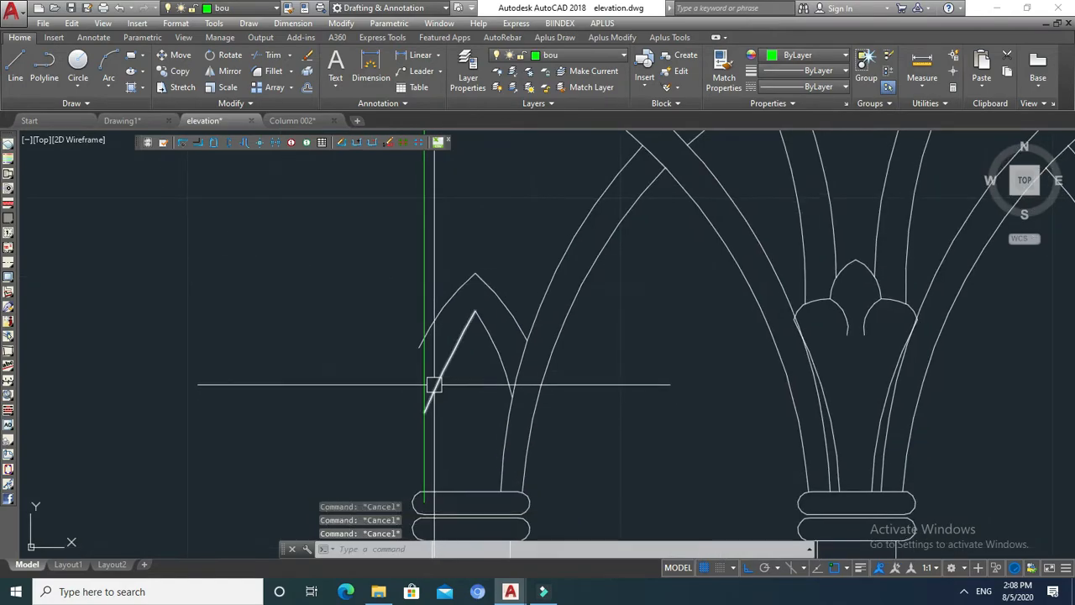
# Trim the part of the small pointed arch's outer curve that sticks out past the vertical line
pyautogui.write('tr')
pyautogui.press('Return')
pyautogui.click(429, 292)
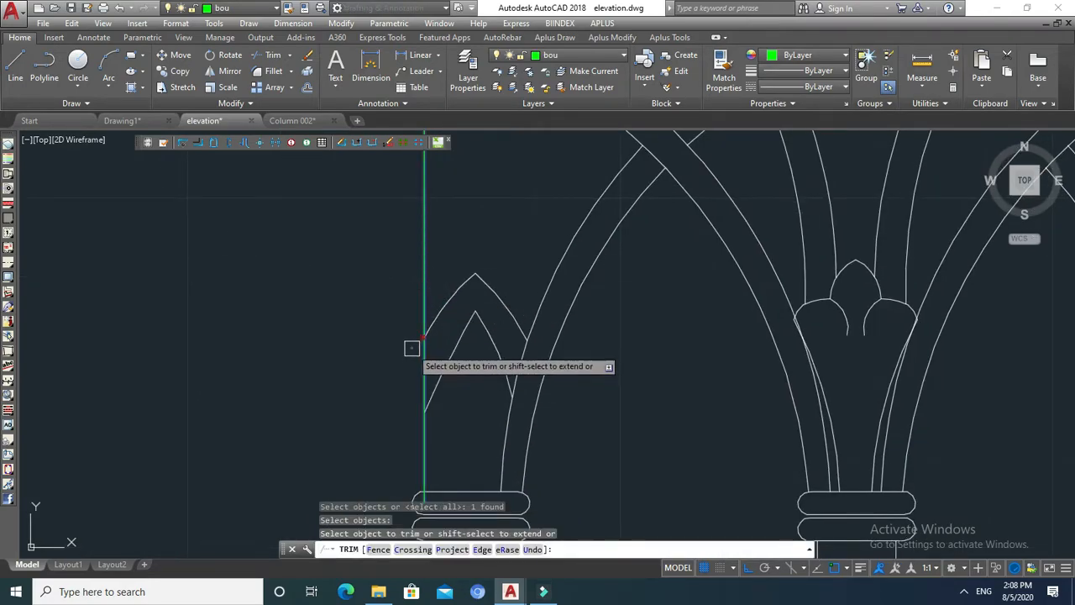
pyautogui.click(412, 348)
pyautogui.scroll(-5, 429, 353)
pyautogui.scroll(5, 434, 388)
pyautogui.press('Escape')
pyautogui.press('Return')
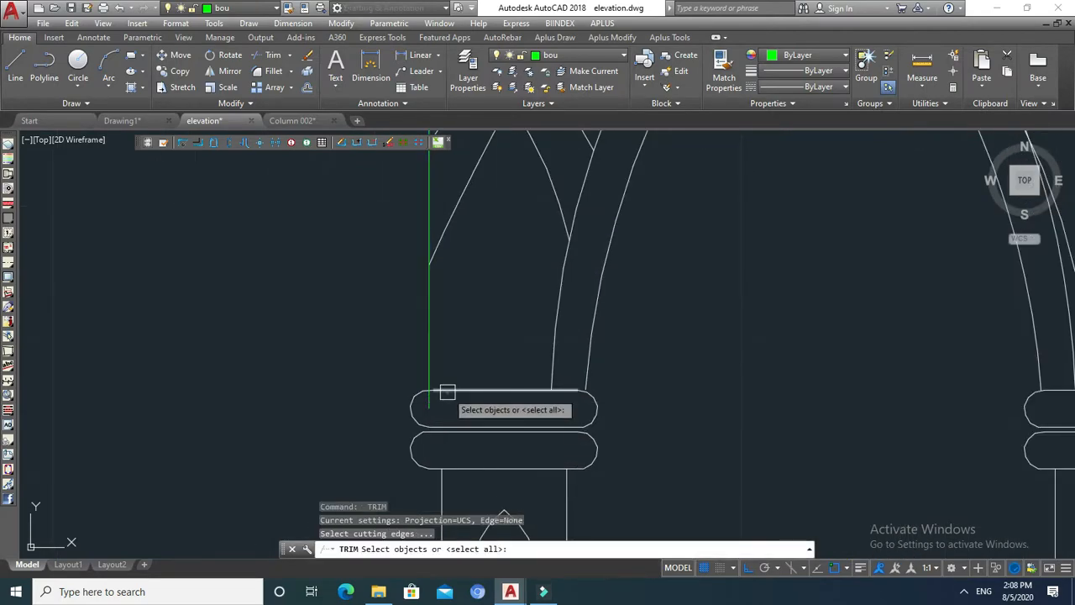
pyautogui.press('Escape')
# Stretch the vertical line's lower end to the top edge of the leftmost post's collar
pyautogui.click(430, 402)
pyautogui.click(430, 408)
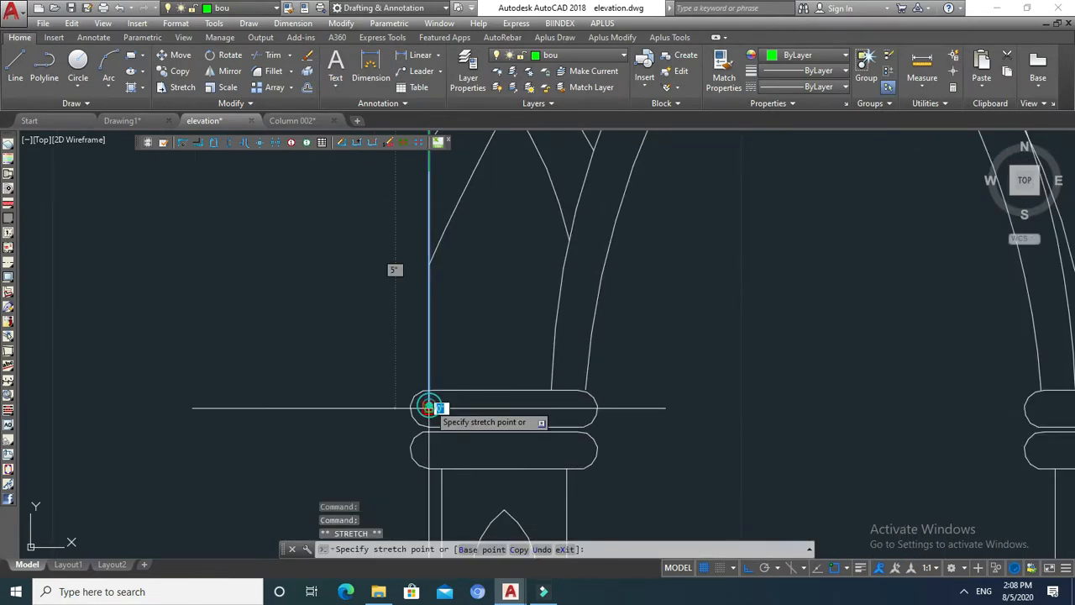
pyautogui.scroll(-4, 432, 407)
pyautogui.press('Escape')
pyautogui.press('Escape')
pyautogui.press('Escape')
# Shorten the vertical line's upper end to meet the end of the outermost arch
pyautogui.scroll(3, 409, 254)
pyautogui.scroll(2, 410, 255)
pyautogui.click(404, 239)
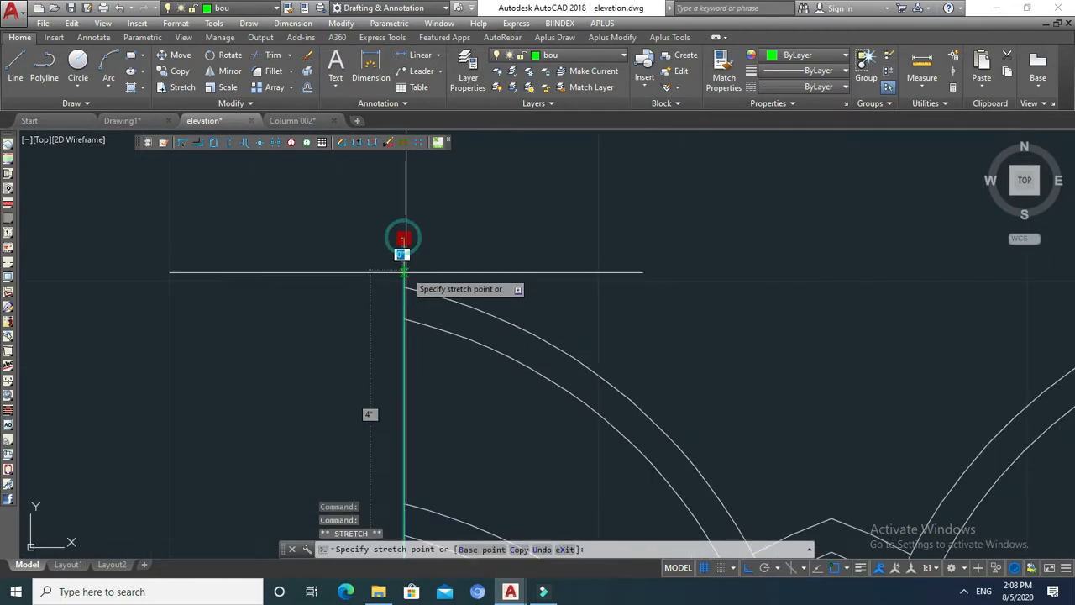
pyautogui.scroll(-3, 473, 276)
pyautogui.press('Escape')
pyautogui.press('Escape')
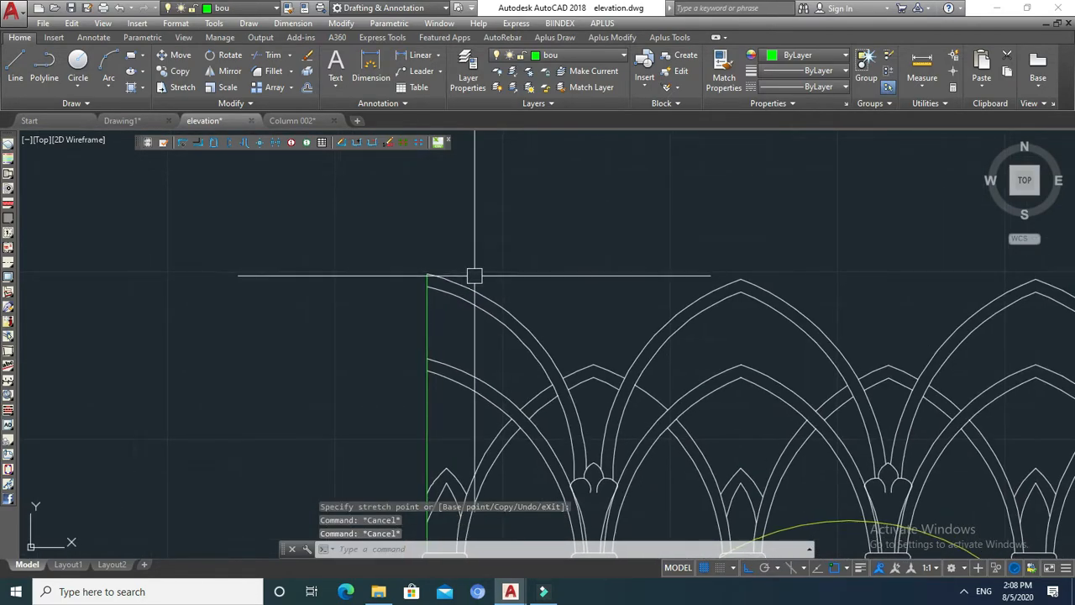
# Match the properties of the leftmost railing arch onto the green vertical line
pyautogui.click(725, 72)
pyautogui.click(481, 301)
pyautogui.click(464, 253)
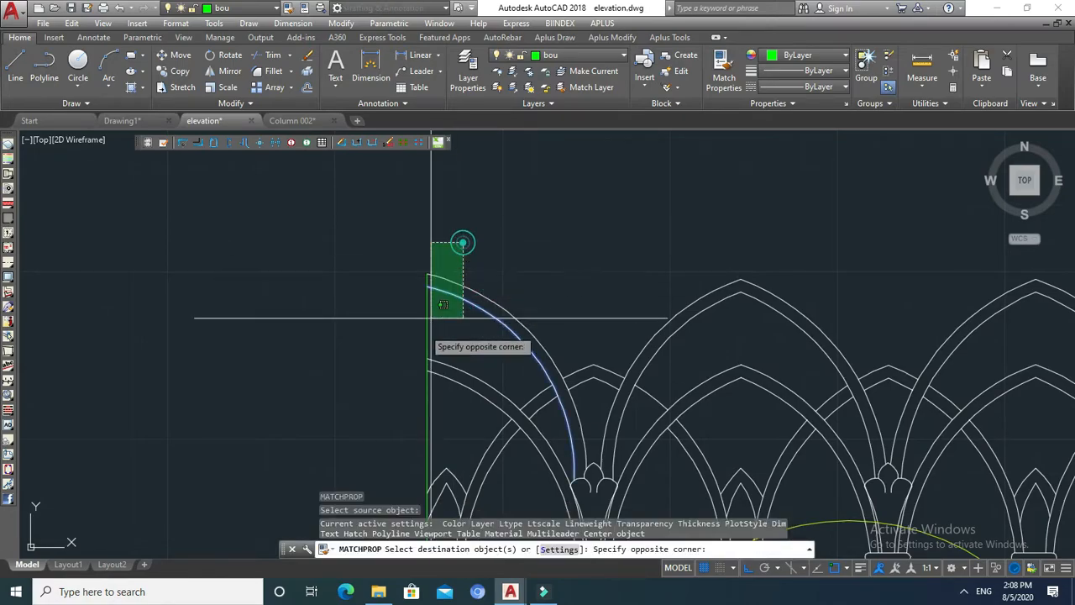
pyautogui.scroll(-5, 464, 269)
pyautogui.press('Escape')
pyautogui.press('Escape')
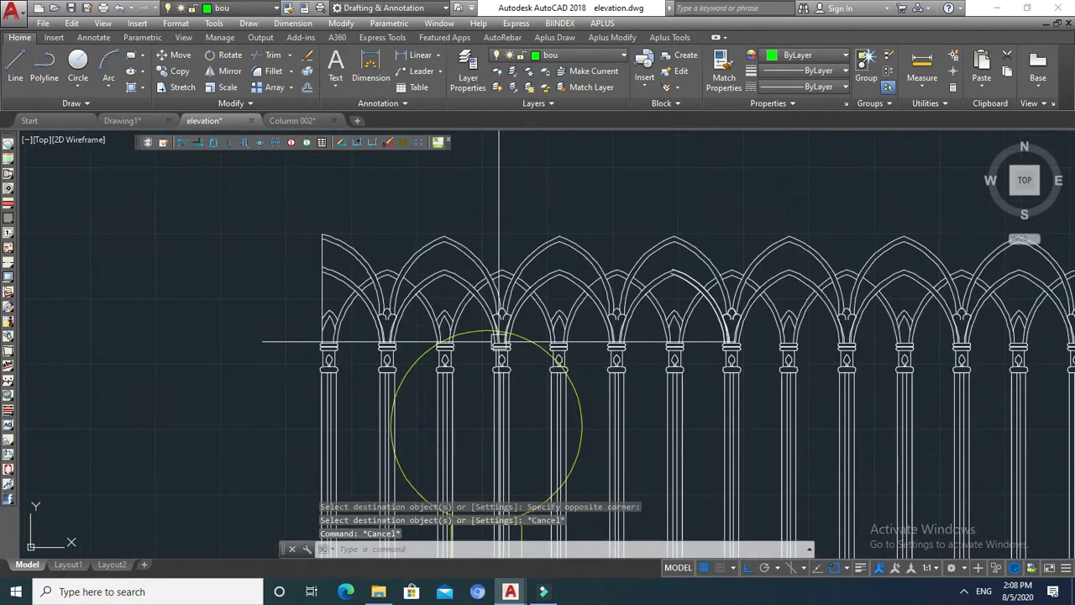
# Erase the yellow circle behind the railing near the wall's left end
pyautogui.write('e')
pyautogui.press('Return')
pyautogui.scroll(-3, 458, 294)
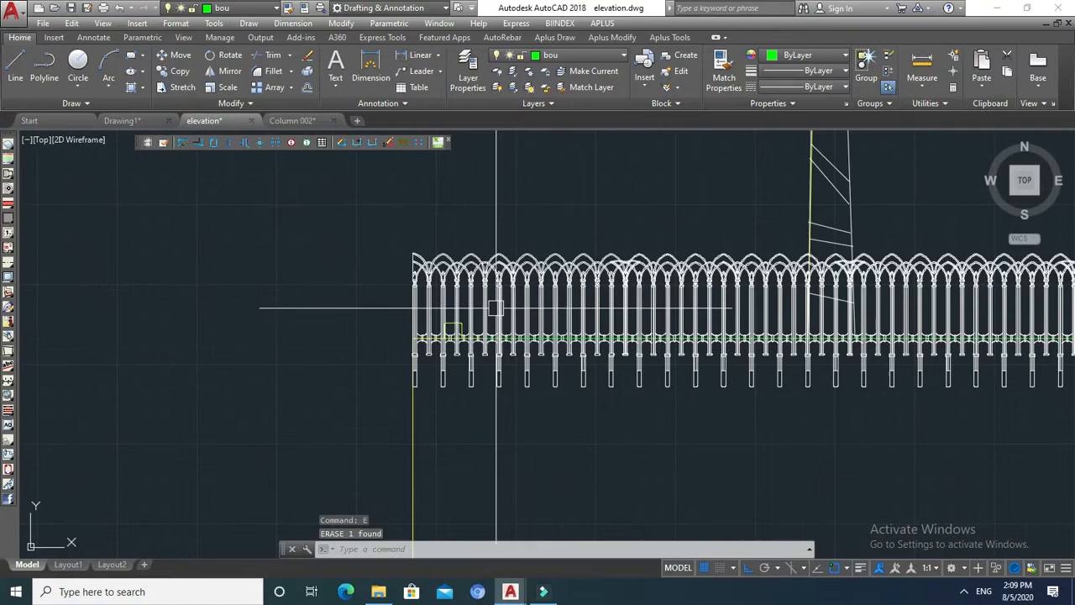
pyautogui.press('Escape')
# Erase the top and right side of the rounded yellow outline behind the railing posts
pyautogui.scroll(6, 410, 329)
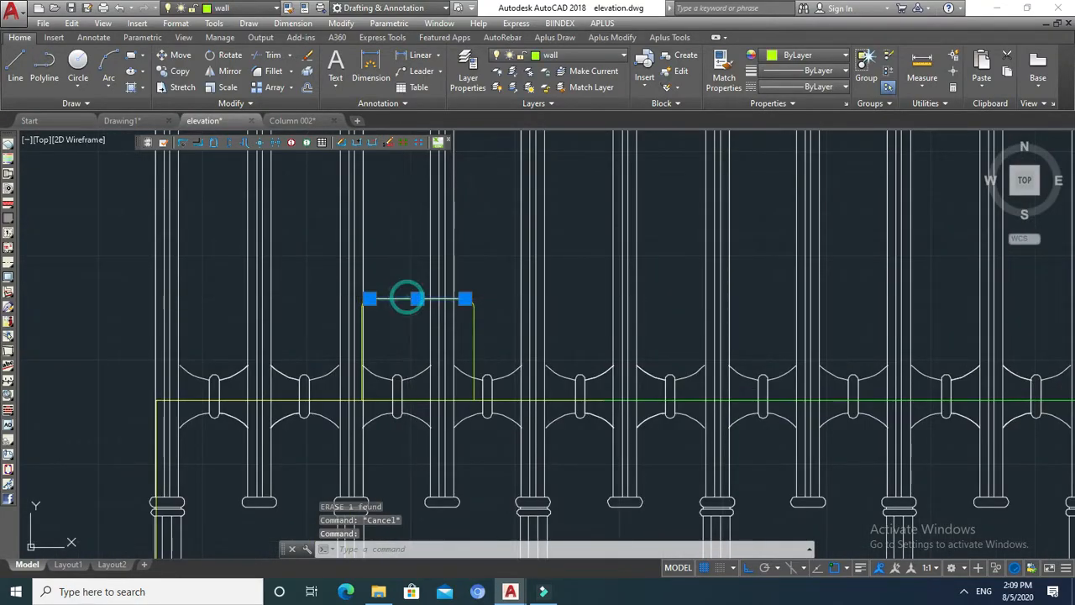
pyautogui.press('Escape')
pyautogui.scroll(5, 467, 346)
pyautogui.press('Escape')
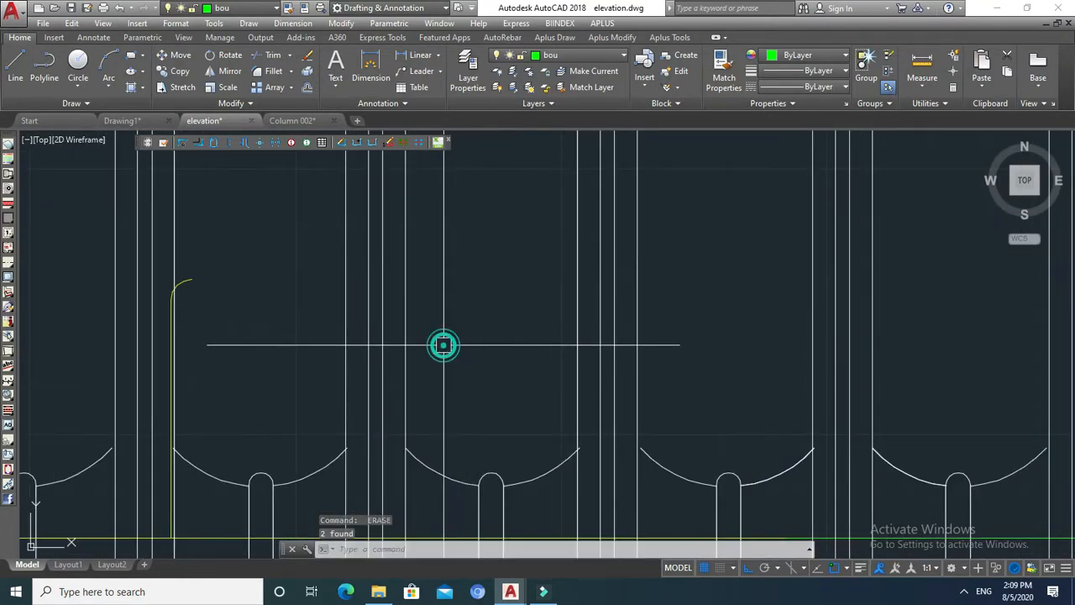
# Erase the remaining corner arc and left side line of the rounded yellow outline behind the railing
pyautogui.scroll(-3, 442, 344)
pyautogui.scroll(3, 410, 295)
pyautogui.write('e')
pyautogui.press('Return')
pyautogui.click(487, 237)
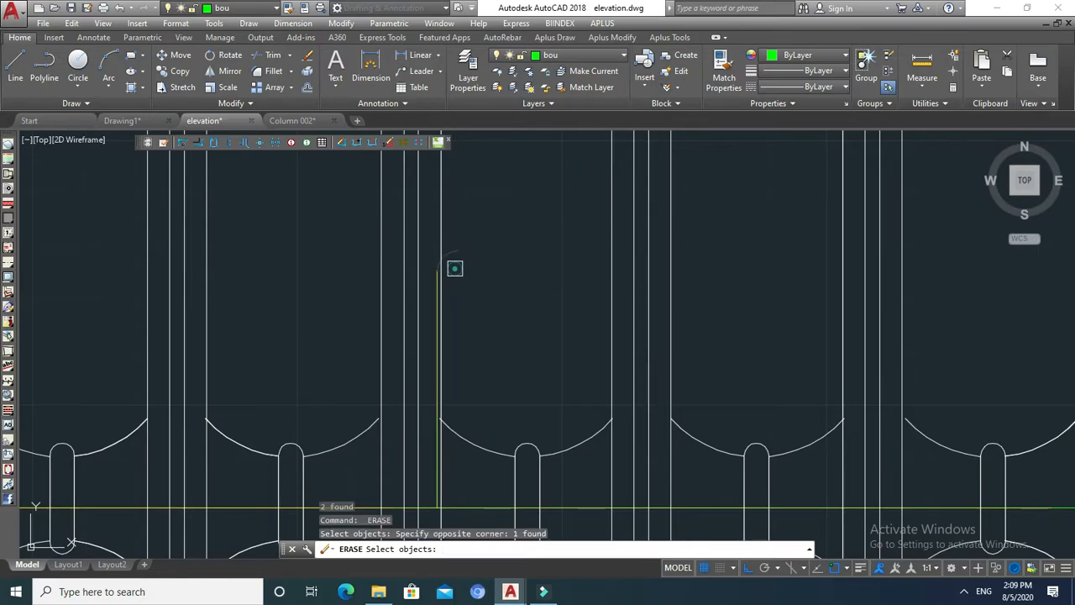
pyautogui.press('Escape')
pyautogui.scroll(-3, 468, 211)
pyautogui.scroll(5, 479, 277)
pyautogui.scroll(4, 442, 259)
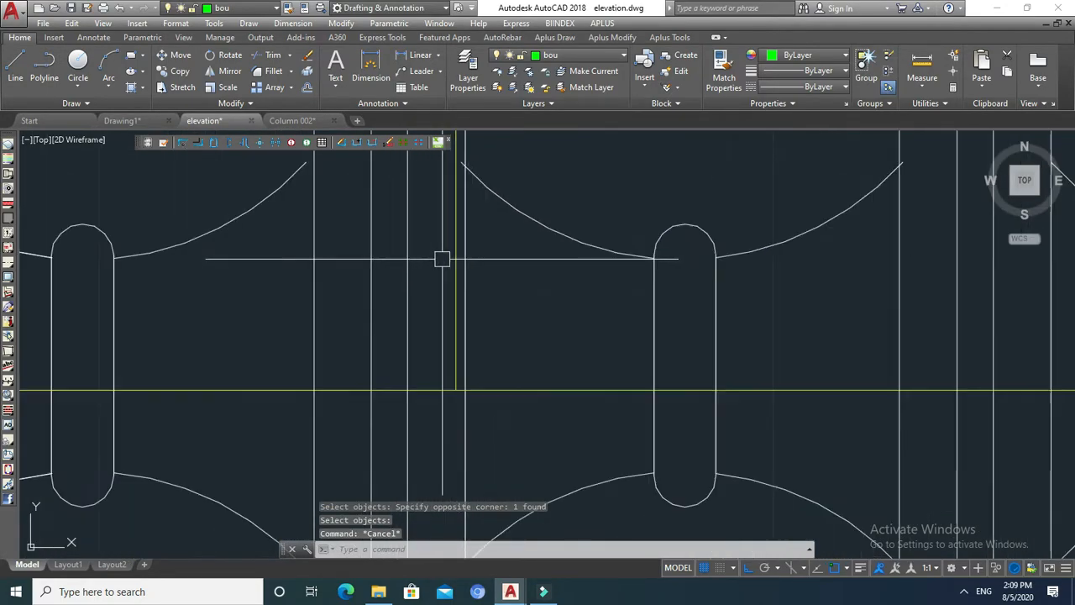
pyautogui.scroll(-8, 449, 269)
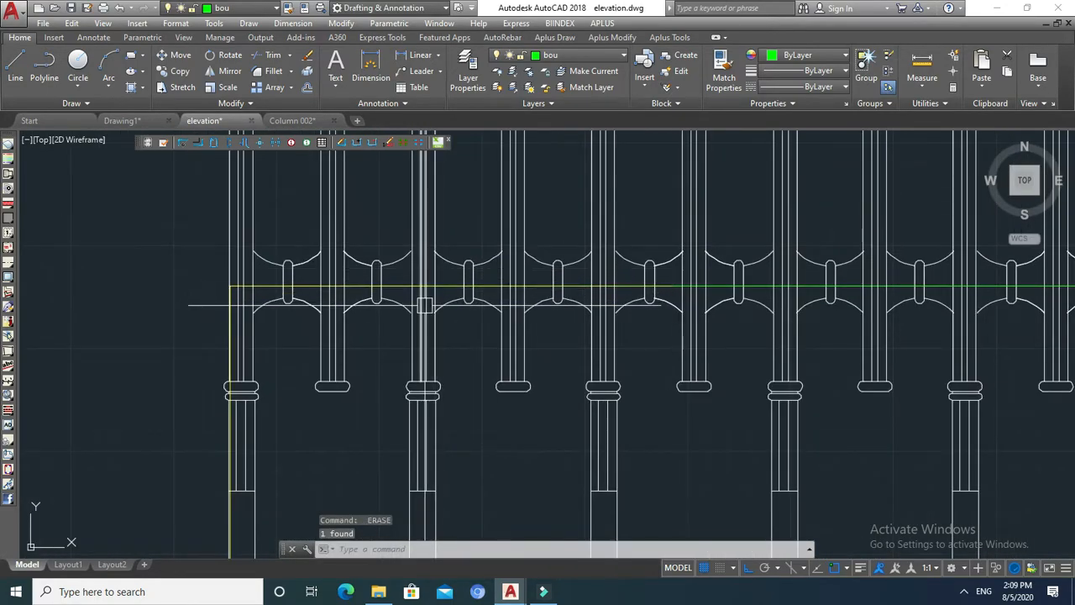
# Erase the piece of the horizontal wall-top line behind the leftmost railing posts
pyautogui.scroll(3, 445, 277)
pyautogui.scroll(-8, 439, 283)
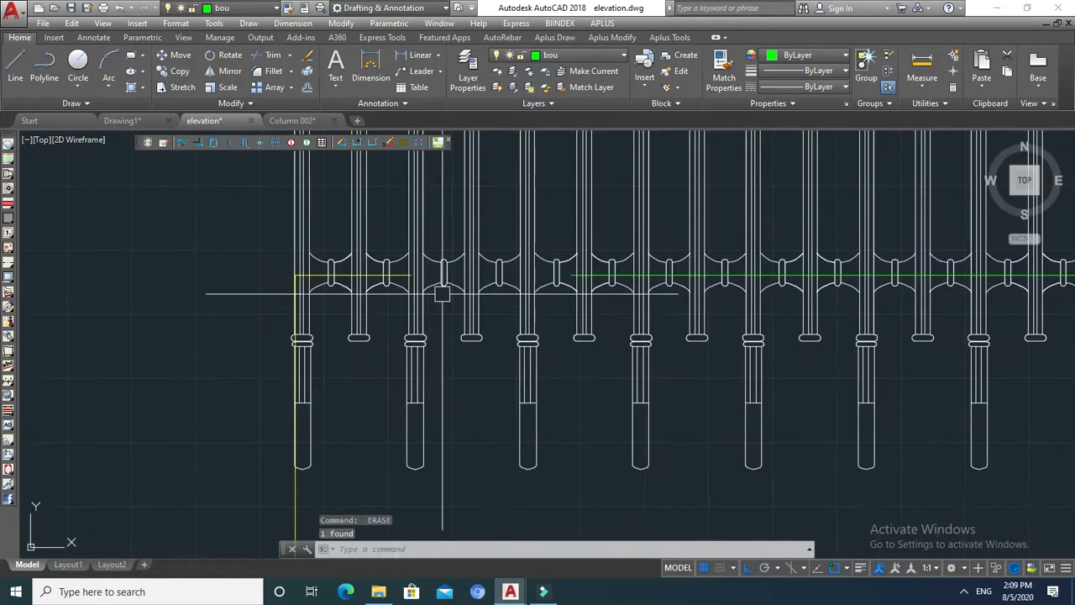
pyautogui.press('Escape')
pyautogui.press('Escape')
pyautogui.press('Escape')
pyautogui.scroll(-5, 336, 319)
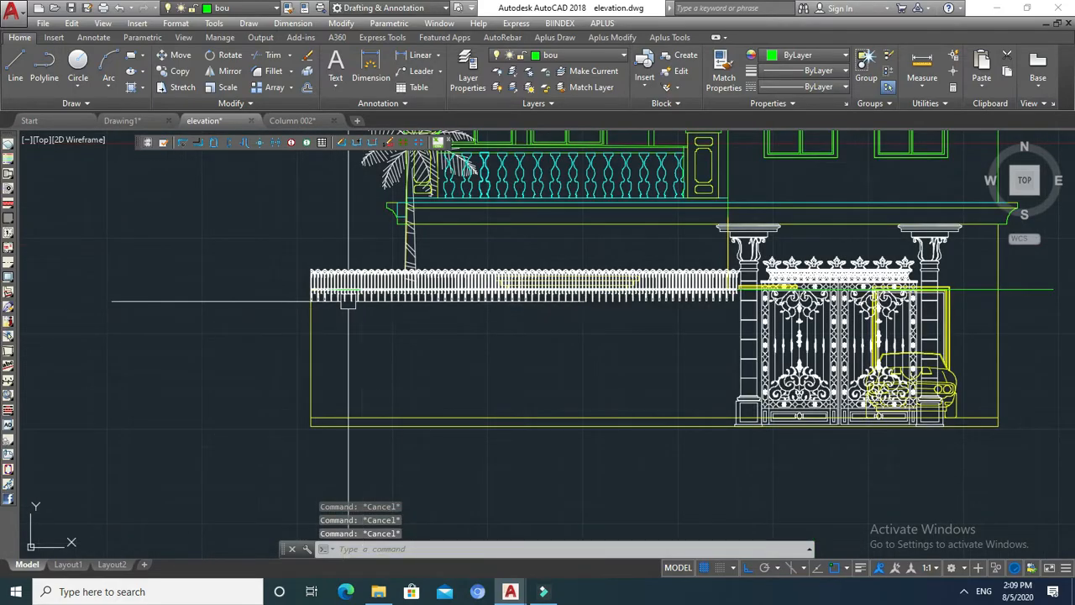
pyautogui.scroll(4, 349, 301)
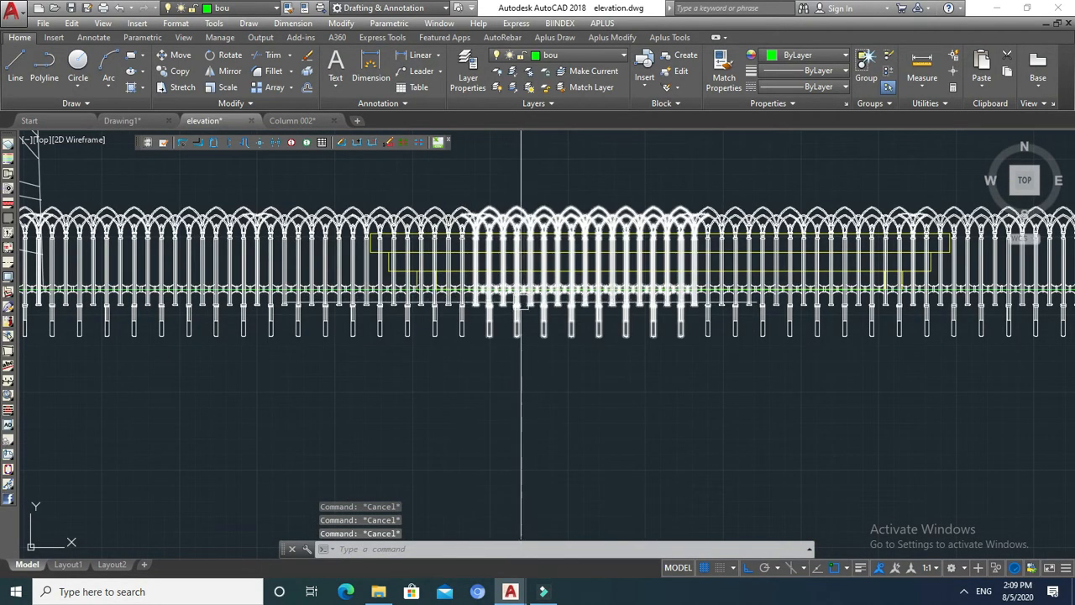
pyautogui.scroll(-4, 537, 313)
pyautogui.moveTo(516, 302); pyautogui.dragTo(516, 313, button='middle')
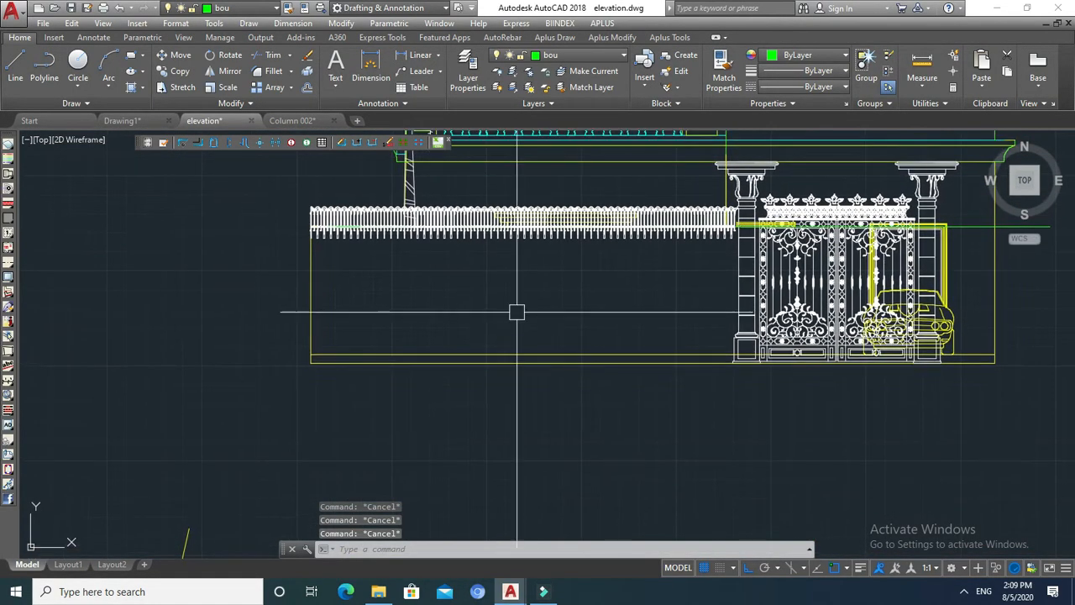
pyautogui.write('o')
pyautogui.press('Return')
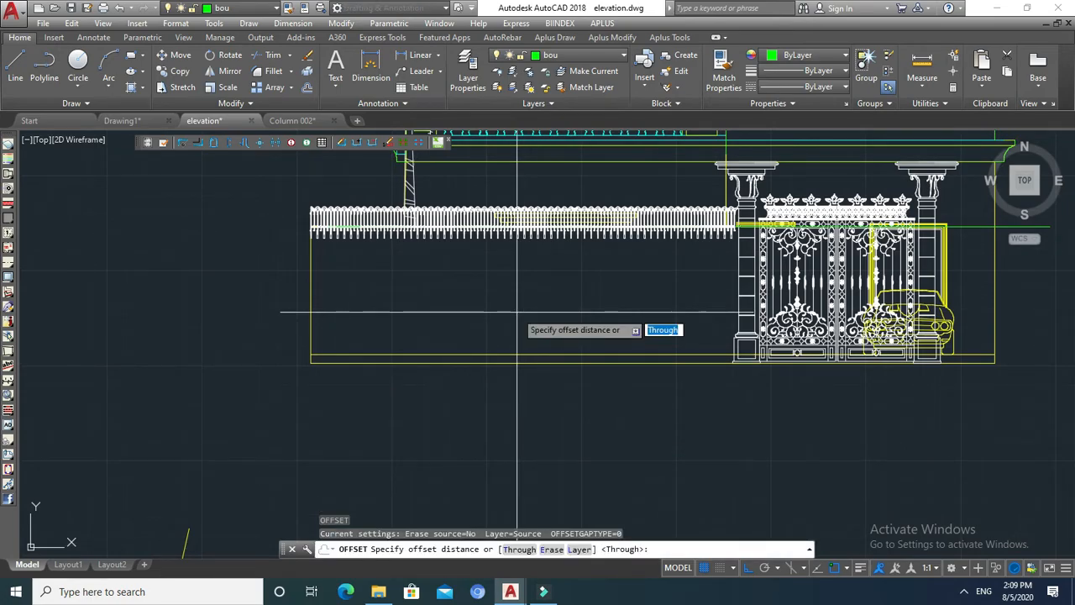
pyautogui.press('Escape')
# Create a layer named 12 with colour number 4 (cyan) using the 111 command
pyautogui.write('111')
pyautogui.press('Return')
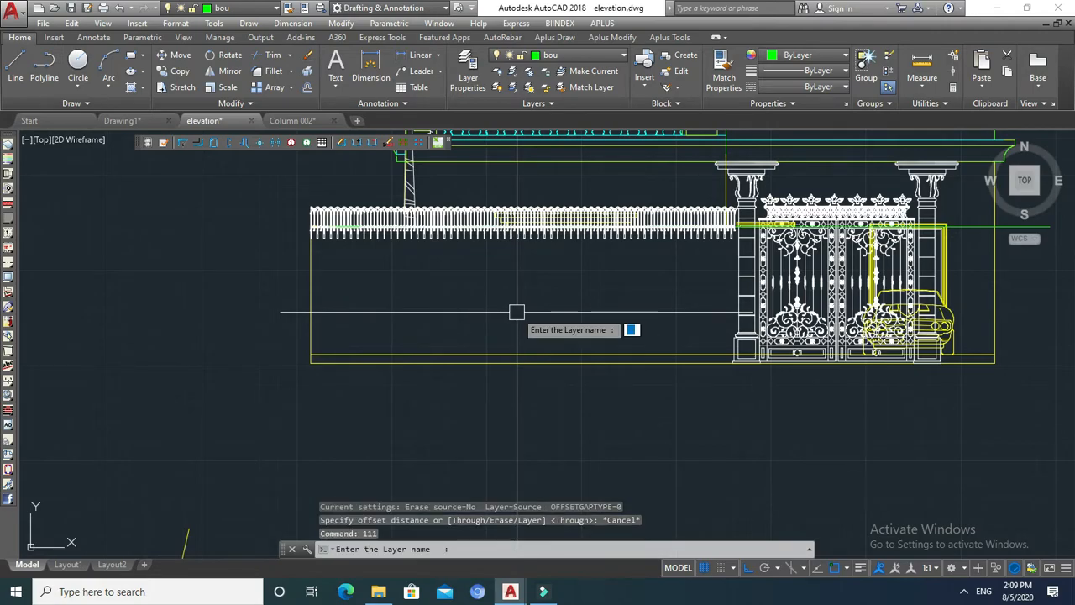
pyautogui.write('12')
pyautogui.press('Return')
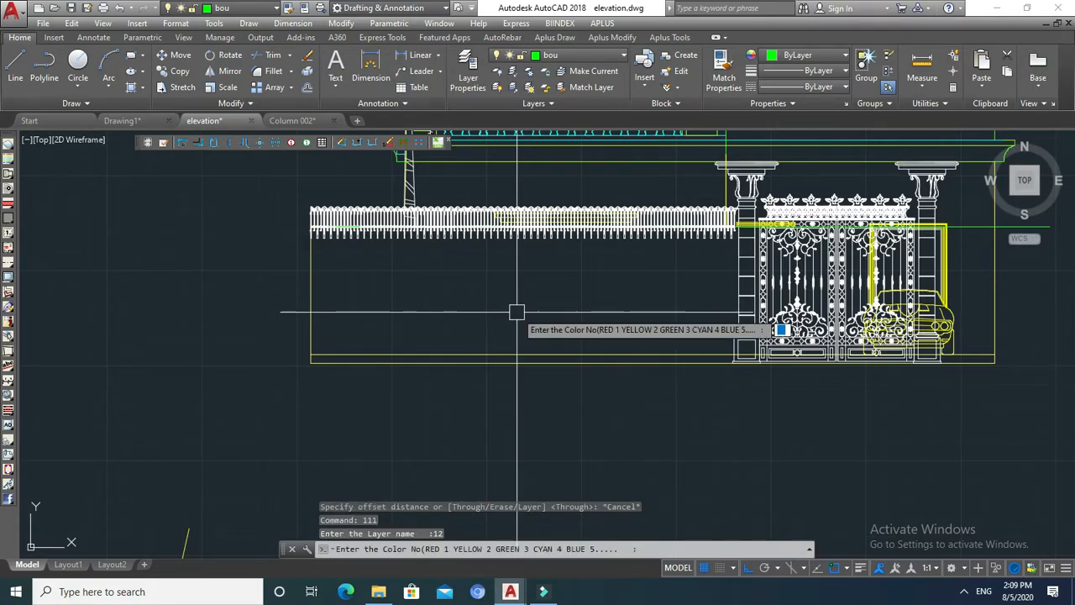
pyautogui.write('4')
pyautogui.press('Return')
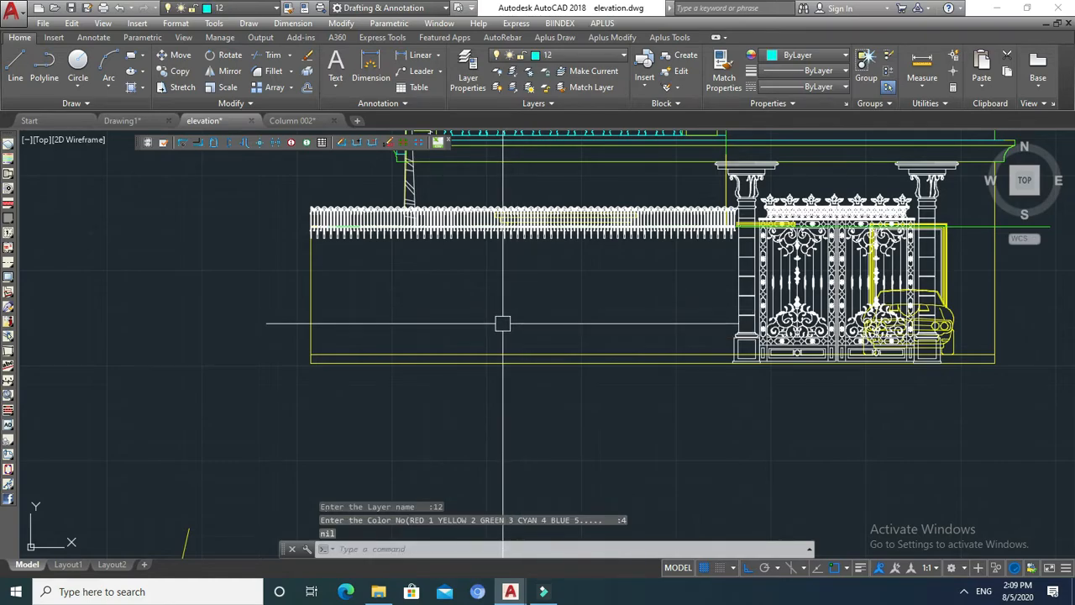
pyautogui.write('o')
pyautogui.press('Return')
pyautogui.press('Escape')
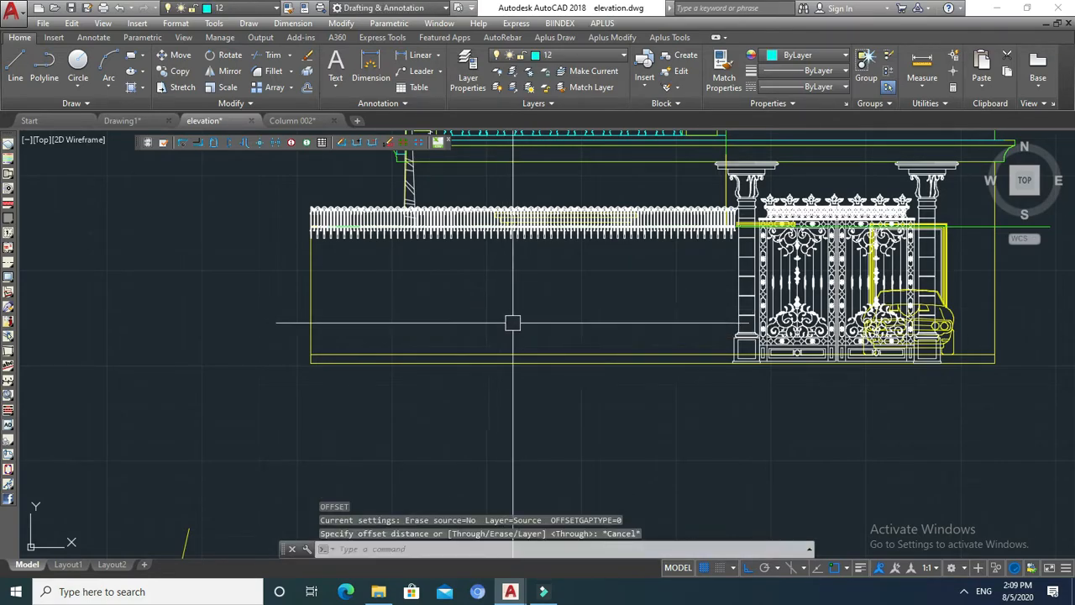
# Offset the upper of the two horizontal base lines of the boundary wall 2' upward
pyautogui.write('o')
pyautogui.press('Return')
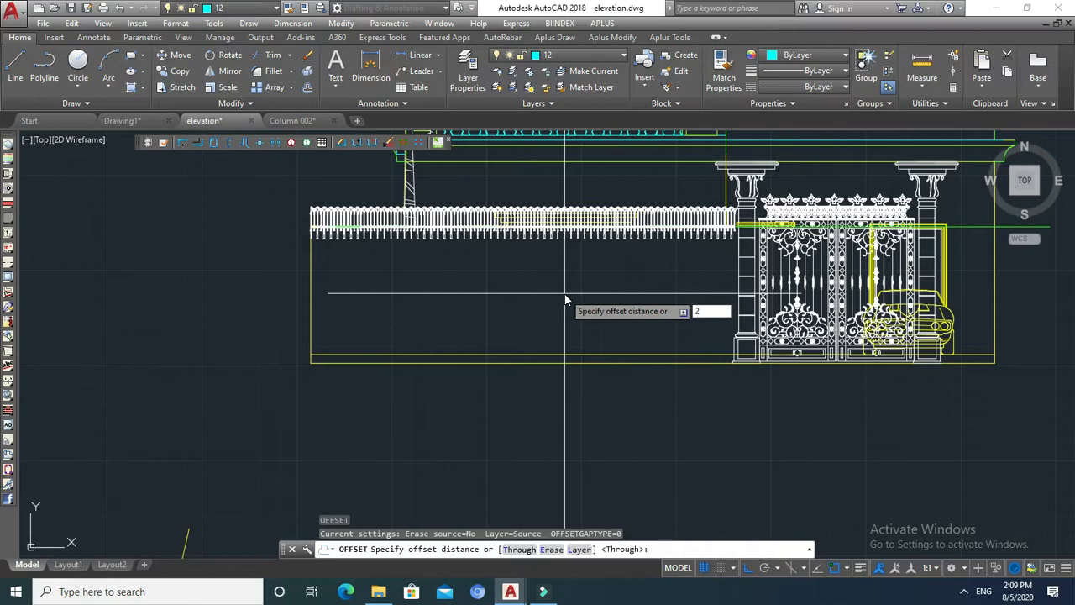
pyautogui.write("2'")
pyautogui.press('Return')
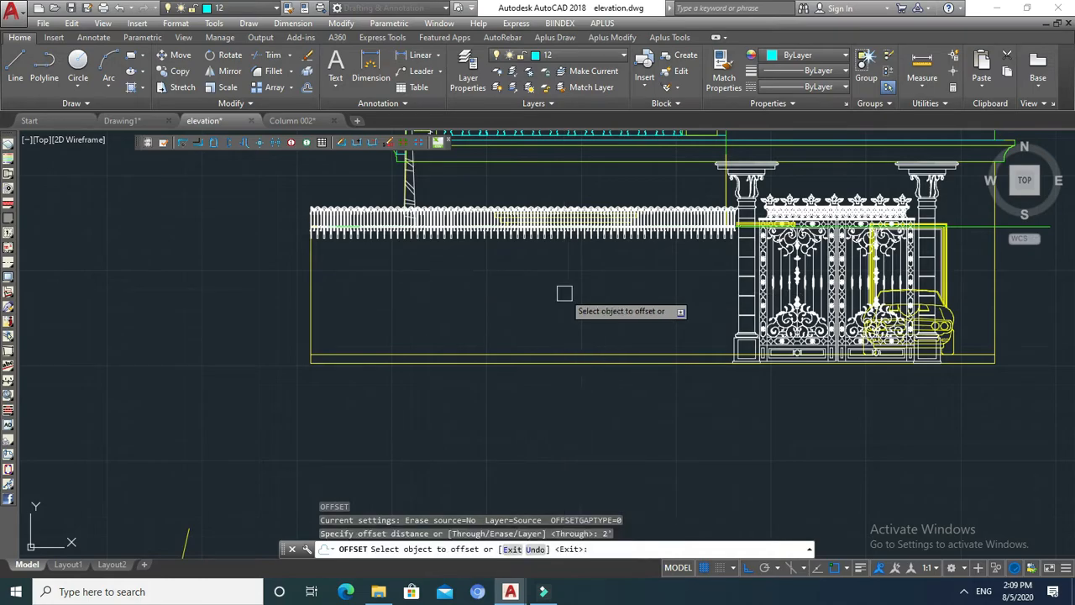
pyautogui.click(496, 355)
pyautogui.click(506, 320)
pyautogui.press('Escape')
pyautogui.press('Escape')
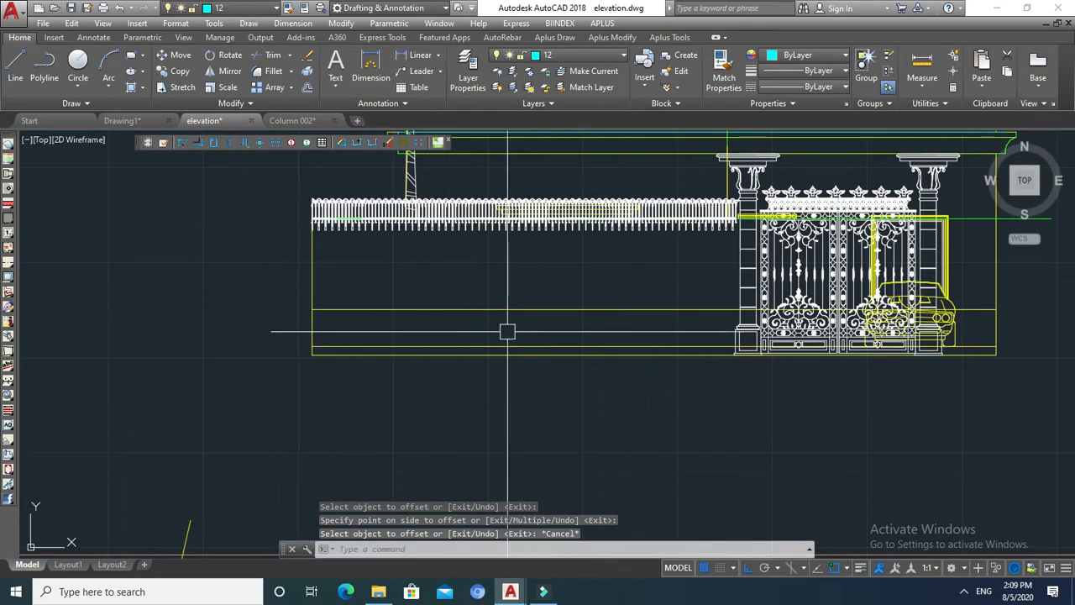
# Draw a vertical line from the lower left corner of the left gate column's base up past the railing top
pyautogui.scroll(2, 667, 334)
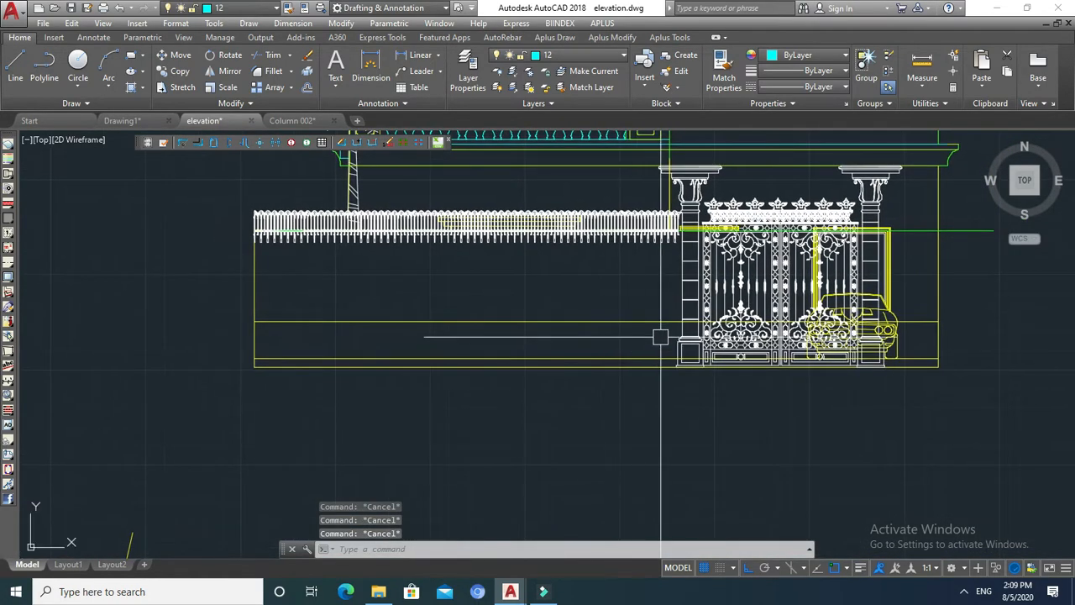
pyautogui.moveTo(661, 334); pyautogui.dragTo(658, 343, button='middle')
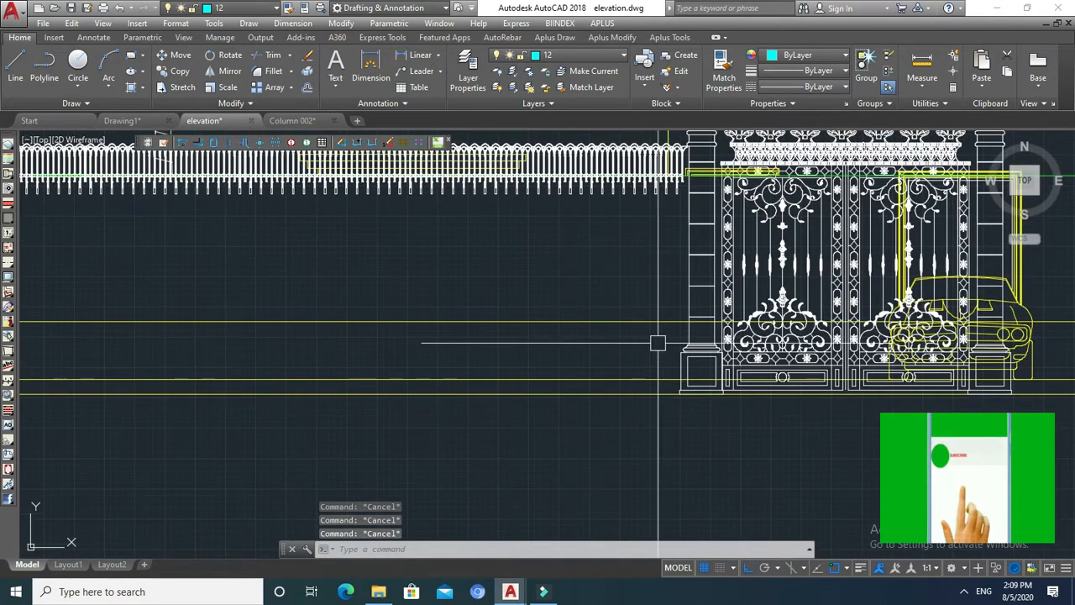
pyautogui.write('l')
pyautogui.press('Return')
pyautogui.click(679, 391)
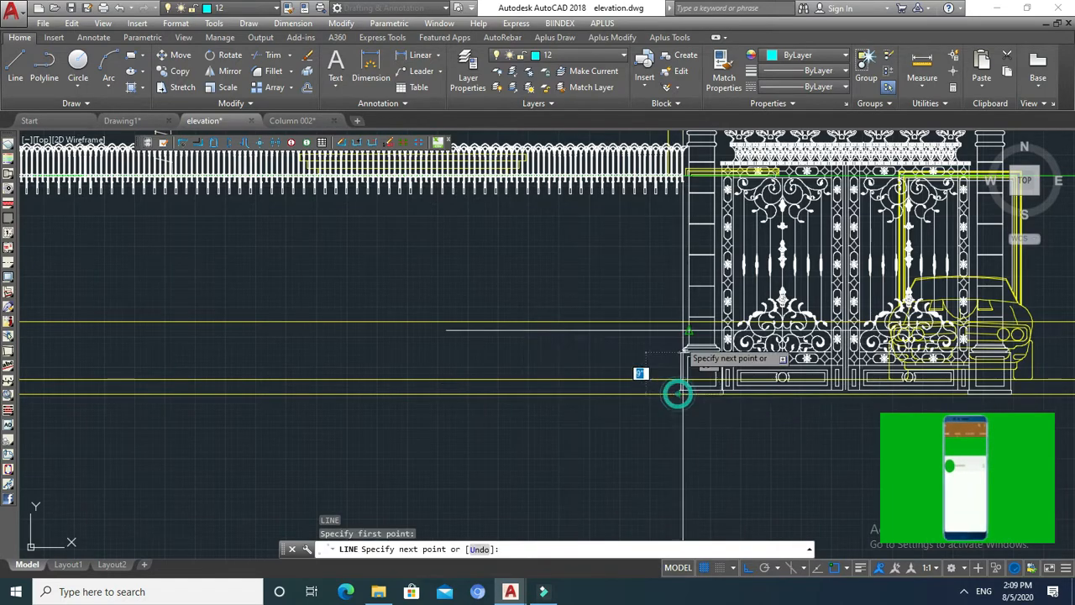
pyautogui.scroll(-2, 646, 252)
pyautogui.scroll(4, 655, 235)
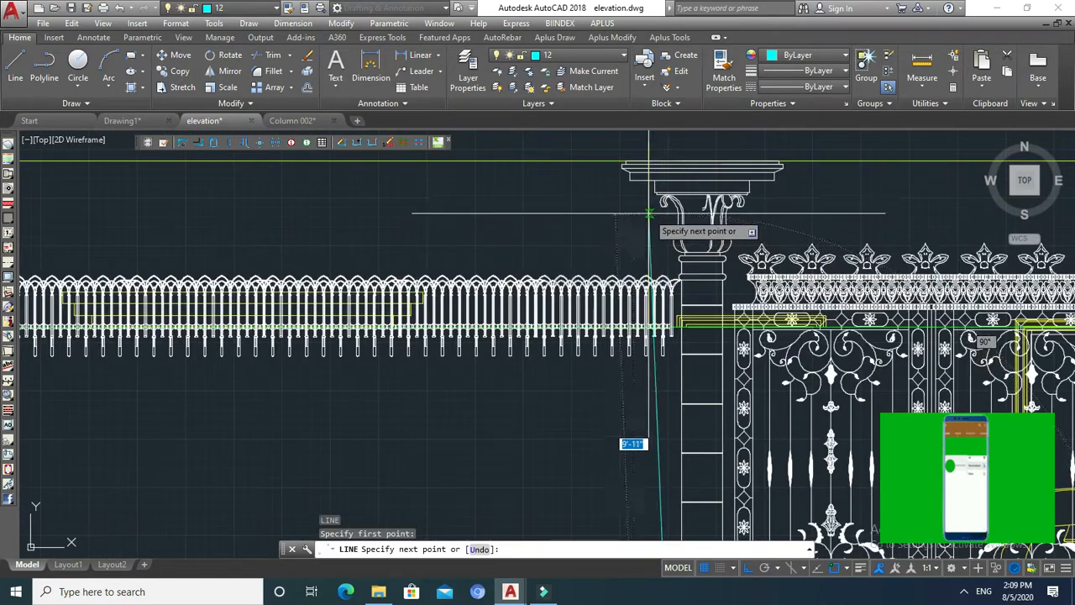
pyautogui.click(660, 233)
pyautogui.press('Escape')
# Erase the yellow vertical line standing behind the right end of the railing, beside the left gate column
pyautogui.click(648, 233)
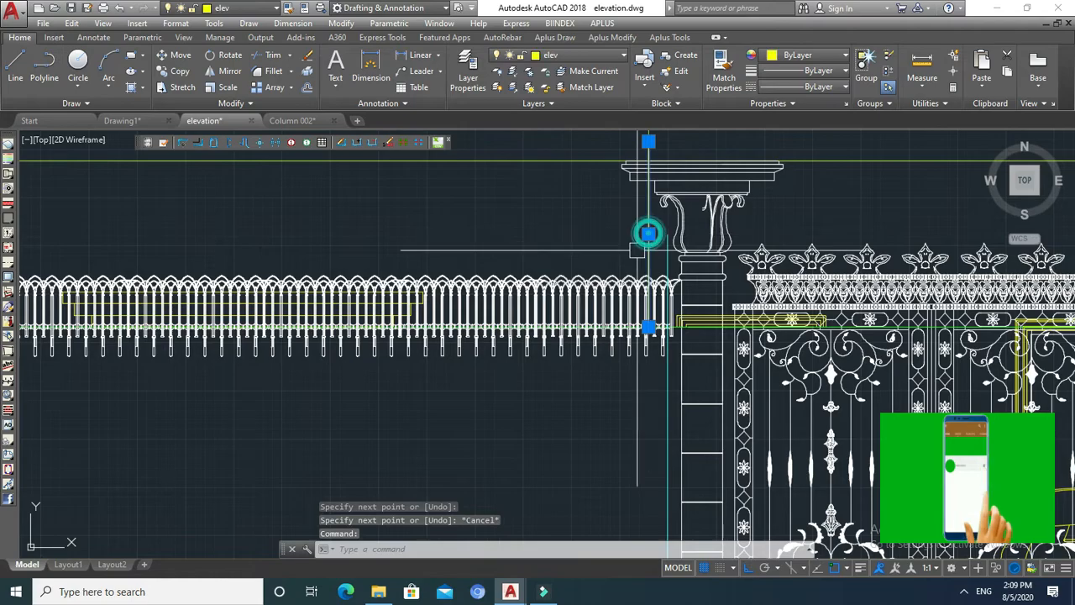
pyautogui.scroll(-6, 648, 233)
pyautogui.write('e')
pyautogui.press('Return')
pyautogui.scroll(-6, 645, 284)
pyautogui.scroll(4, 645, 281)
pyautogui.moveTo(628, 346); pyautogui.dragTo(661, 288, button='middle')
pyautogui.scroll(4, 661, 288)
pyautogui.press('Escape')
pyautogui.press('Escape')
pyautogui.press('Escape')
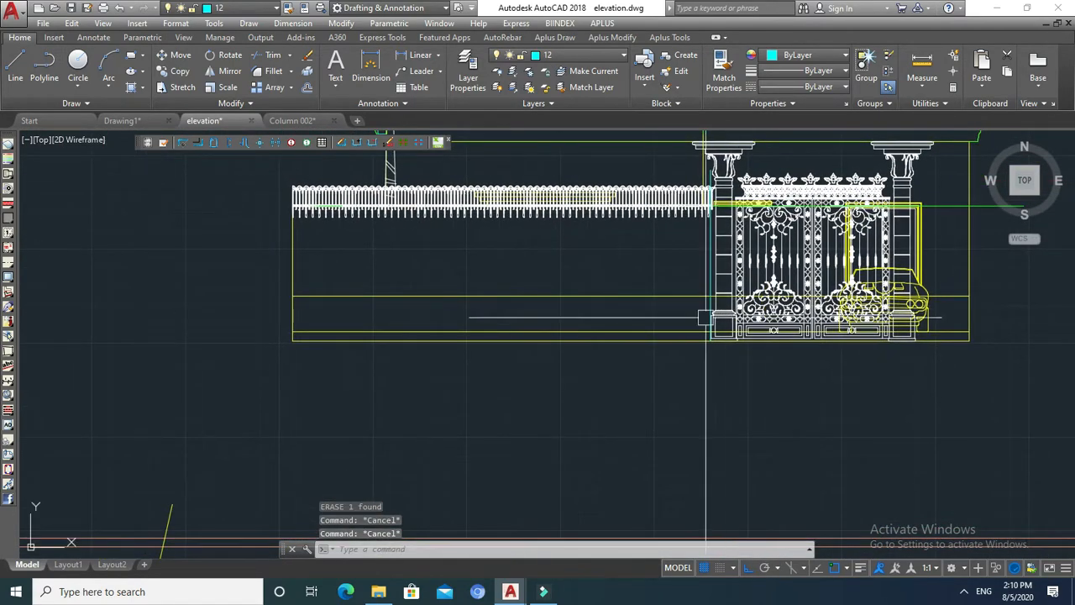
# Draw a 23'-2" by 2' rectangle over the wall base band, from the gate column line to the wall's left end
pyautogui.write('rec')
pyautogui.press('Return')
pyautogui.scroll(5, 720, 300)
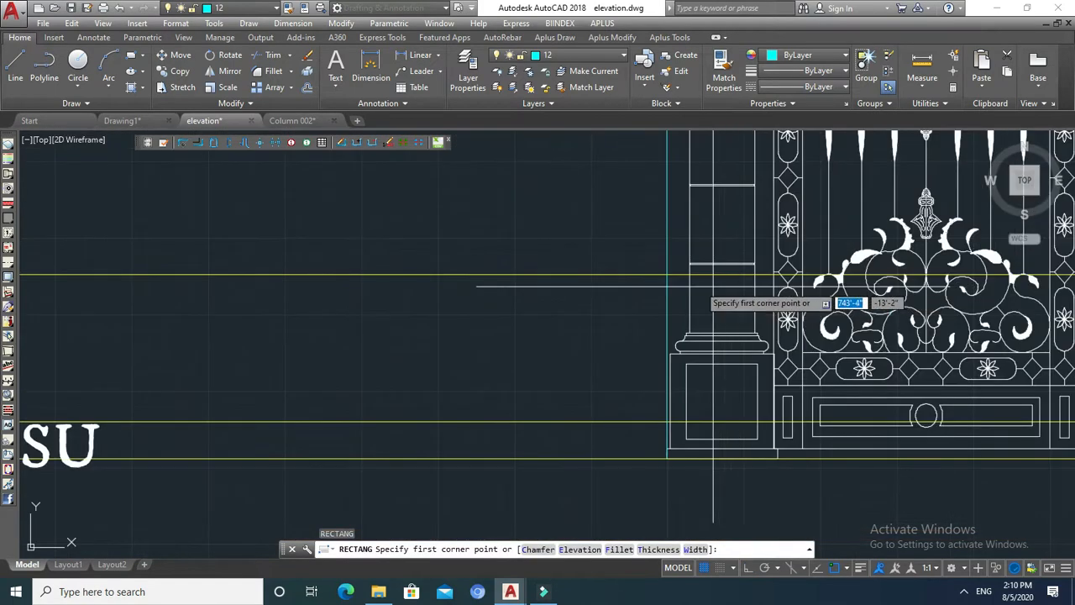
pyautogui.click(664, 276)
pyautogui.scroll(-5, 667, 276)
pyautogui.scroll(5, 768, 318)
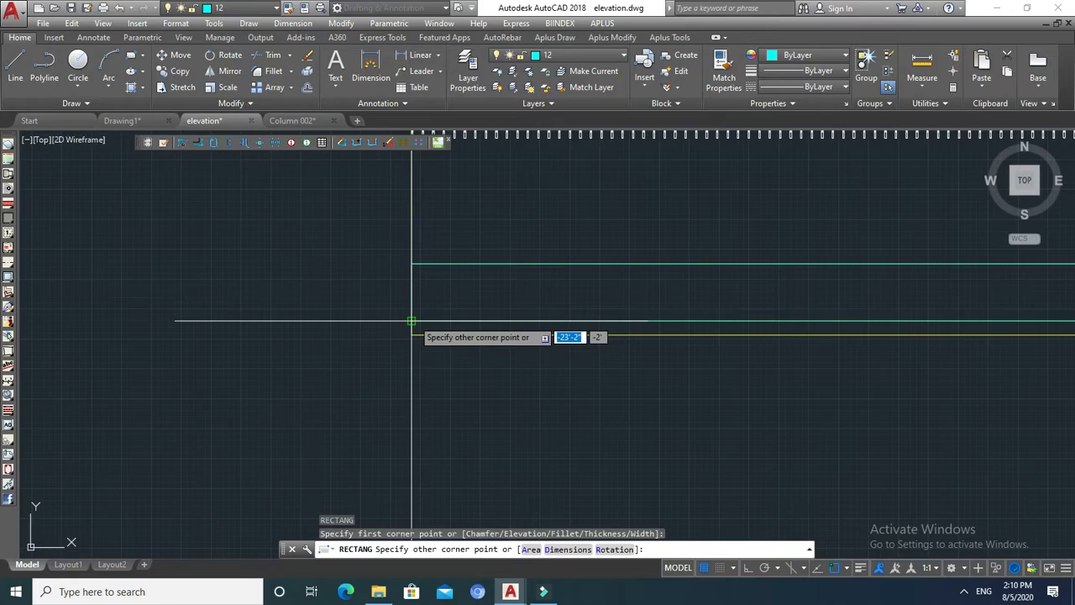
pyautogui.press('Escape')
pyautogui.press('Escape')
# Isolate layer 12 by picking the new base rectangle
pyautogui.scroll(-6, 433, 327)
pyautogui.scroll(4, 744, 336)
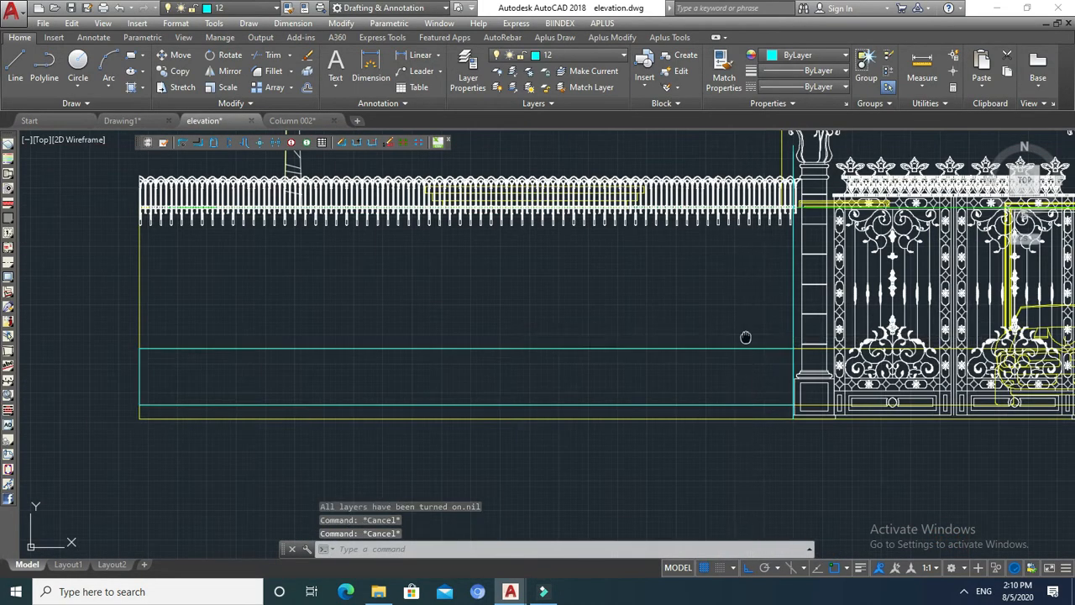
pyautogui.moveTo(745, 336); pyautogui.dragTo(747, 350, button='middle')
pyautogui.click(759, 361)
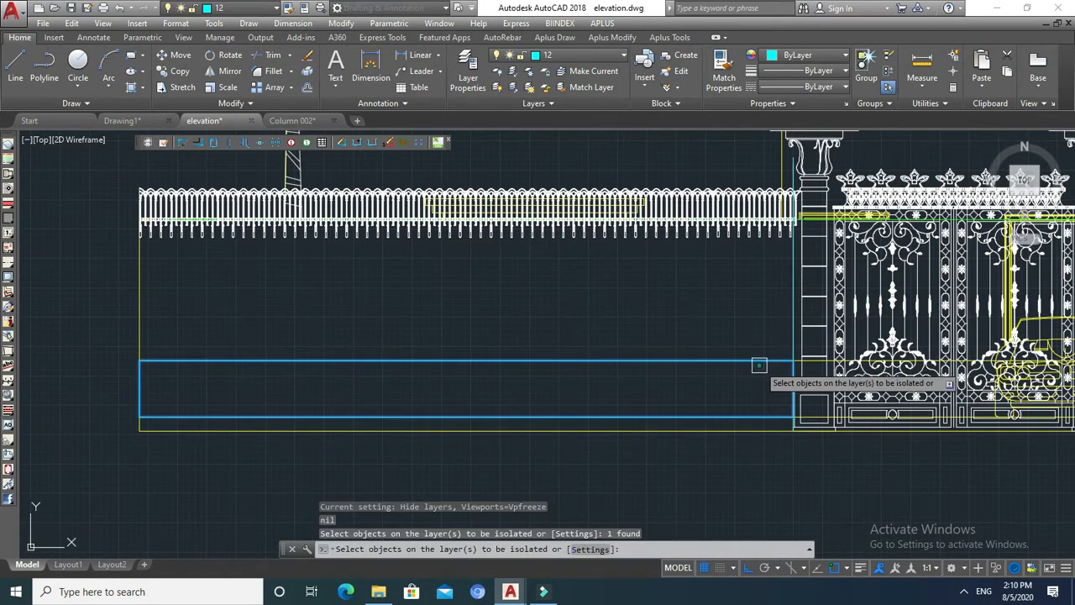
pyautogui.press('Return')
pyautogui.press('Escape')
pyautogui.scroll(-3, 681, 333)
pyautogui.click(708, 303)
pyautogui.moveTo(709, 303); pyautogui.dragTo(703, 294, button='middle')
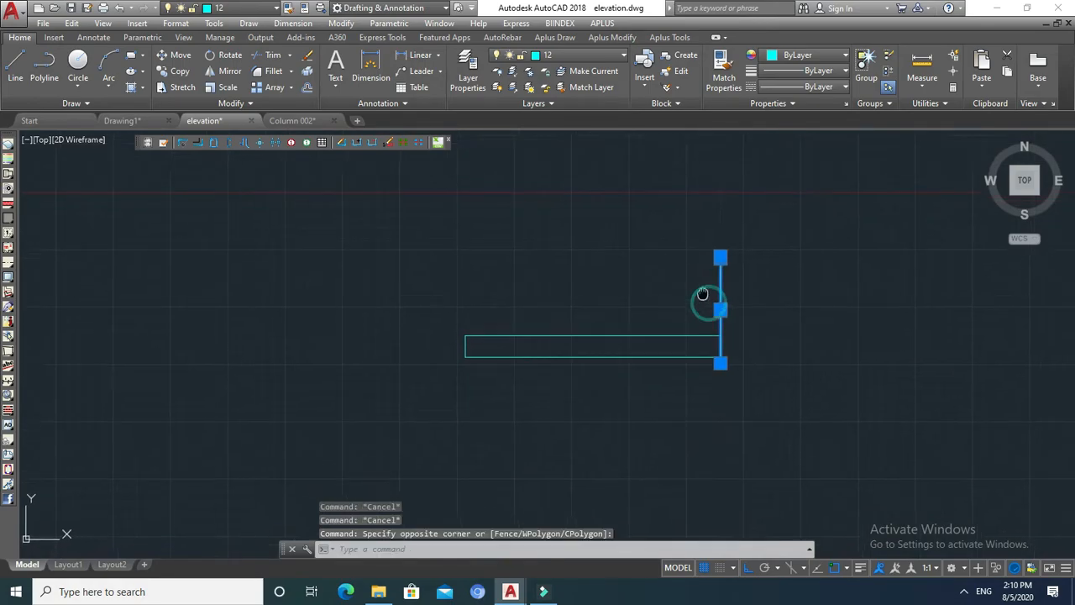
pyautogui.press('Escape')
pyautogui.scroll(2, 685, 294)
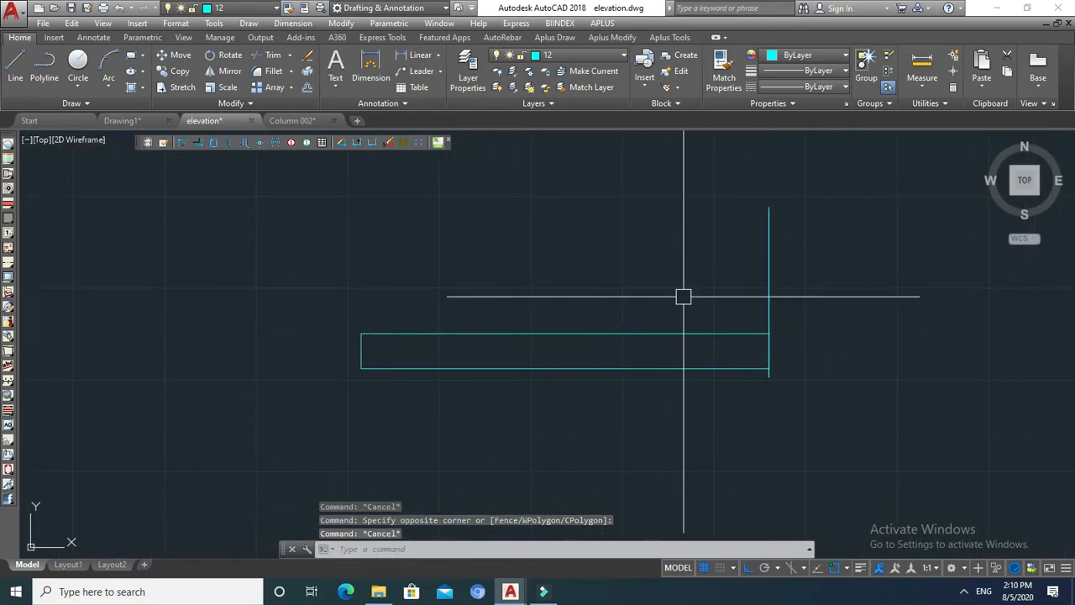
# Hatch the base rectangle with the GRAVEL pattern at scale 11
pyautogui.write('h')
pyautogui.press('Return')
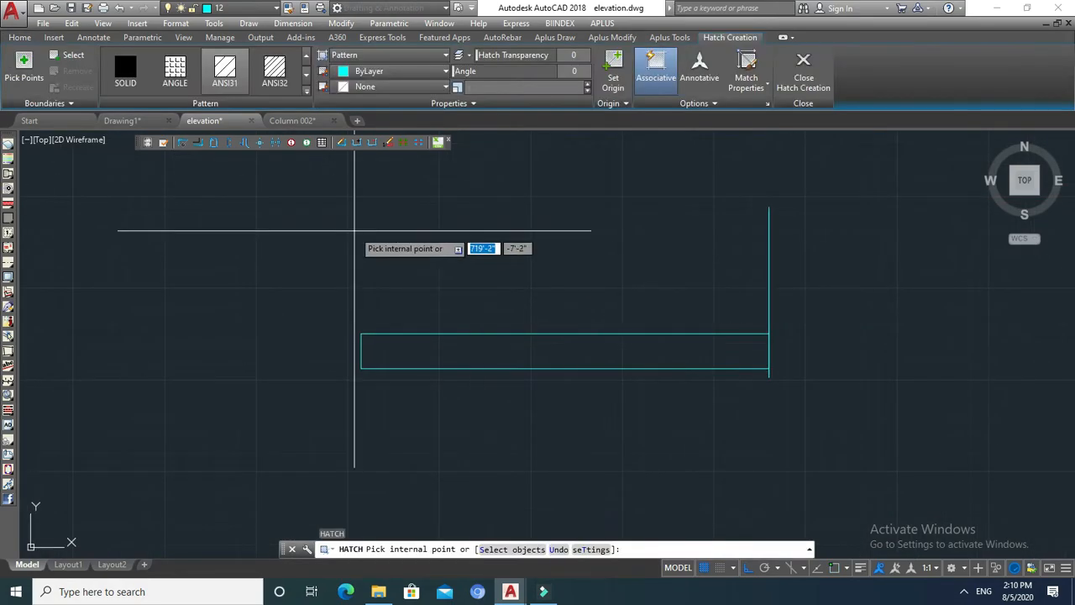
pyautogui.click(306, 94)
pyautogui.scroll(-4, 181, 193)
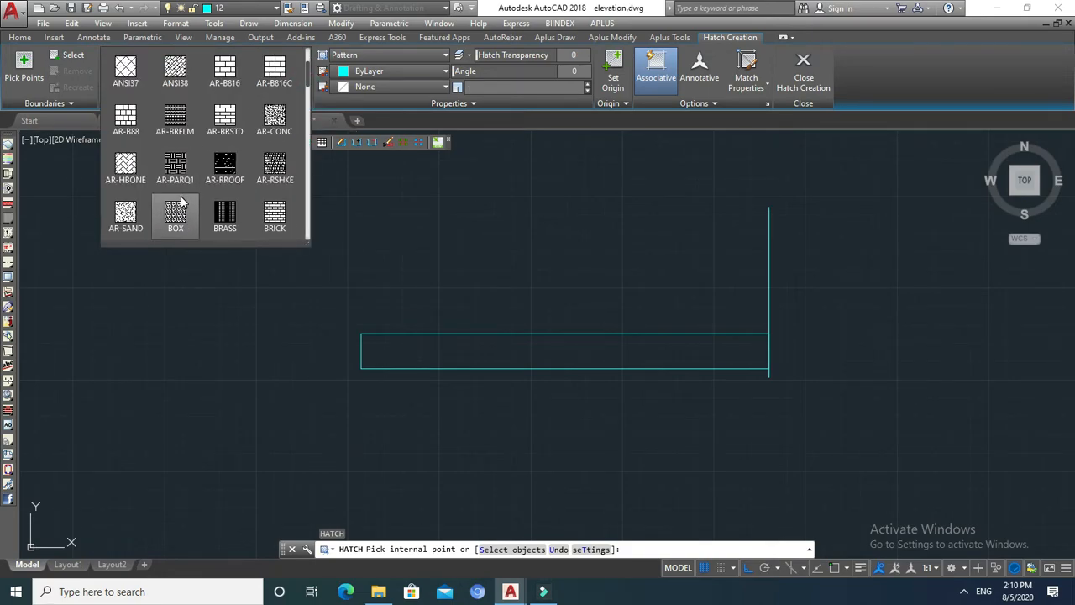
pyautogui.scroll(-7, 181, 202)
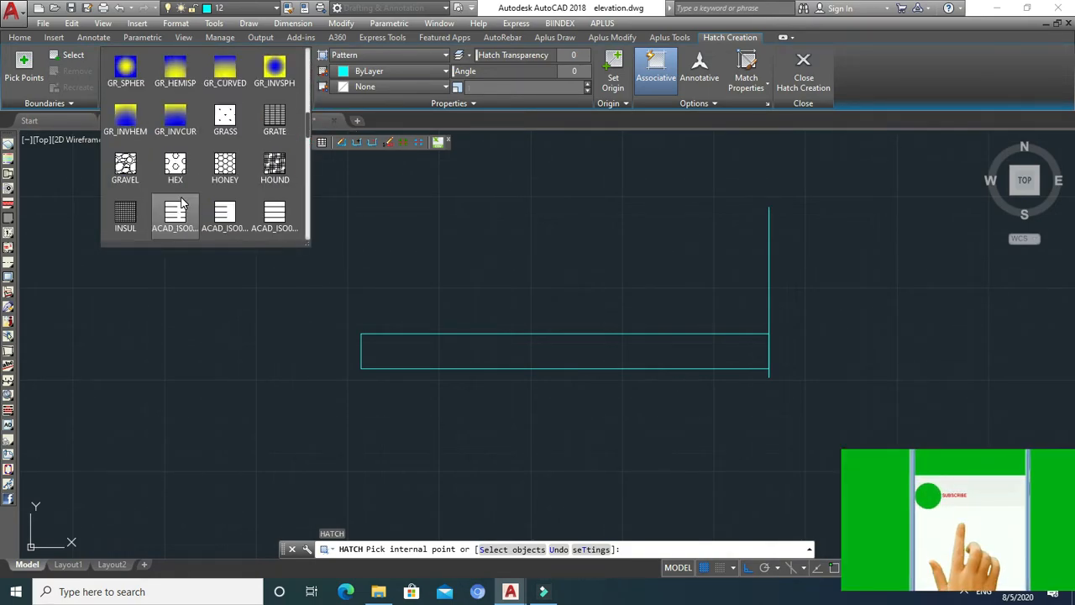
pyautogui.click(125, 171)
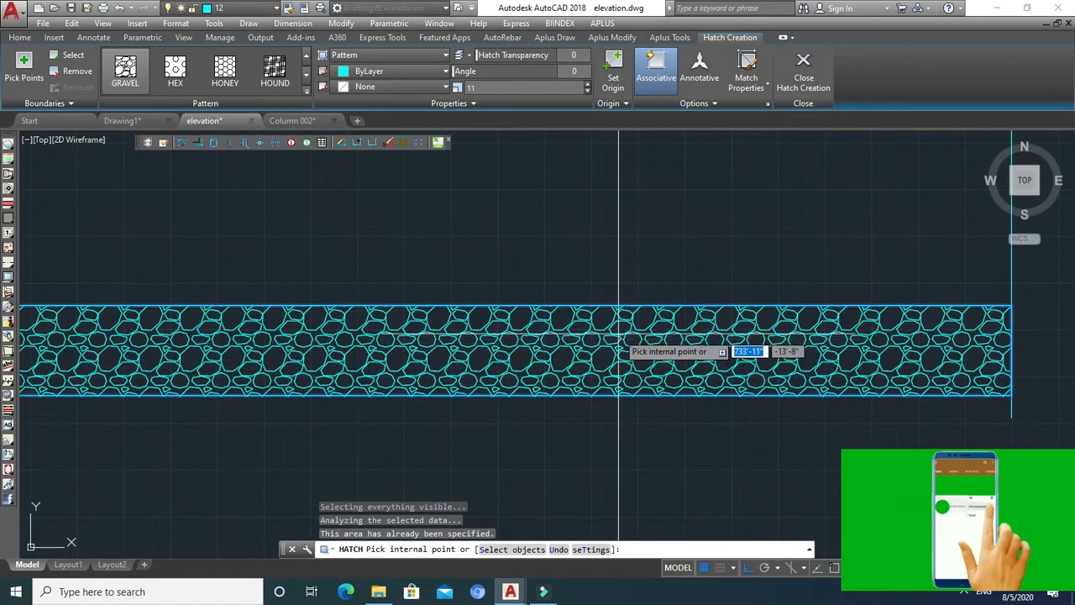
pyautogui.scroll(-4, 487, 232)
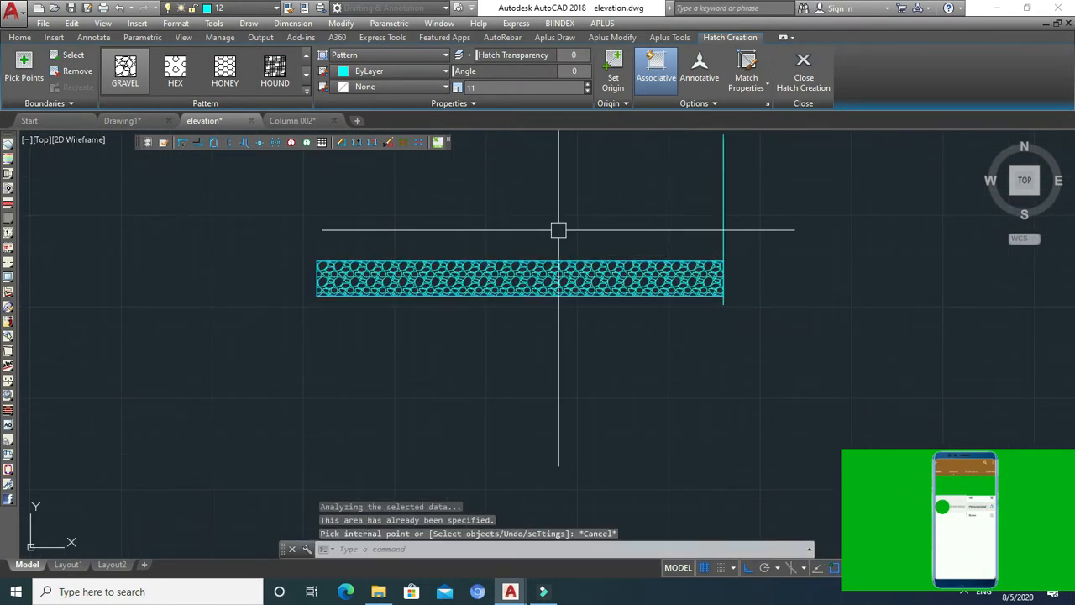
pyautogui.press('Escape')
# Turn all layers back on with the 12 command and review the hatched wall base
pyautogui.moveTo(559, 228); pyautogui.dragTo(571, 286, button='middle')
pyautogui.press('Escape')
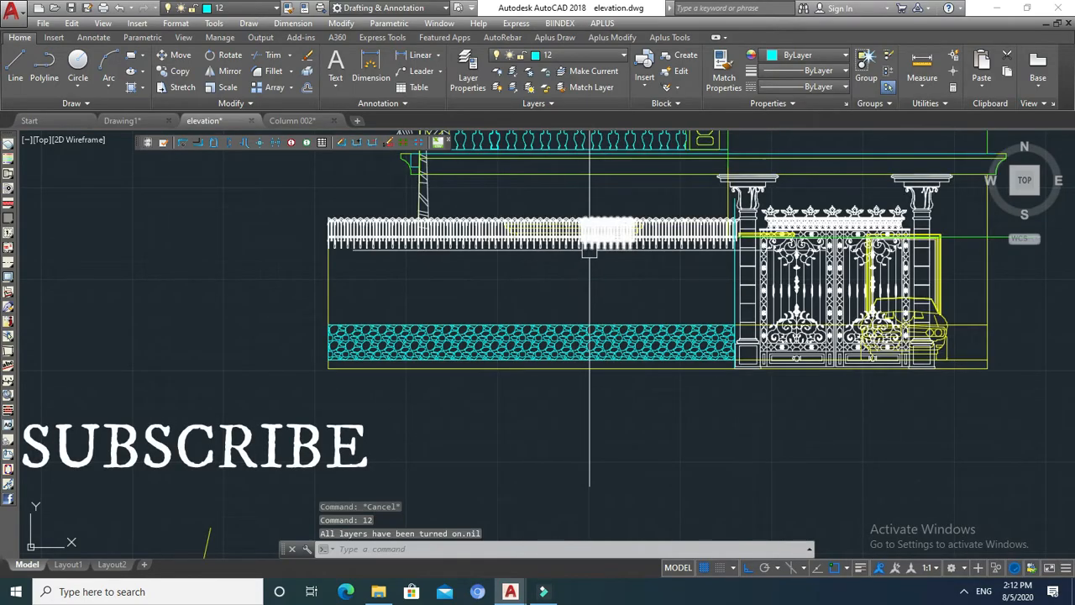
pyautogui.press('Escape')
pyautogui.moveTo(613, 299); pyautogui.dragTo(587, 292, button='middle')
pyautogui.scroll(3, 588, 303)
pyautogui.moveTo(647, 329); pyautogui.dragTo(622, 357, button='middle')
pyautogui.scroll(2, 622, 353)
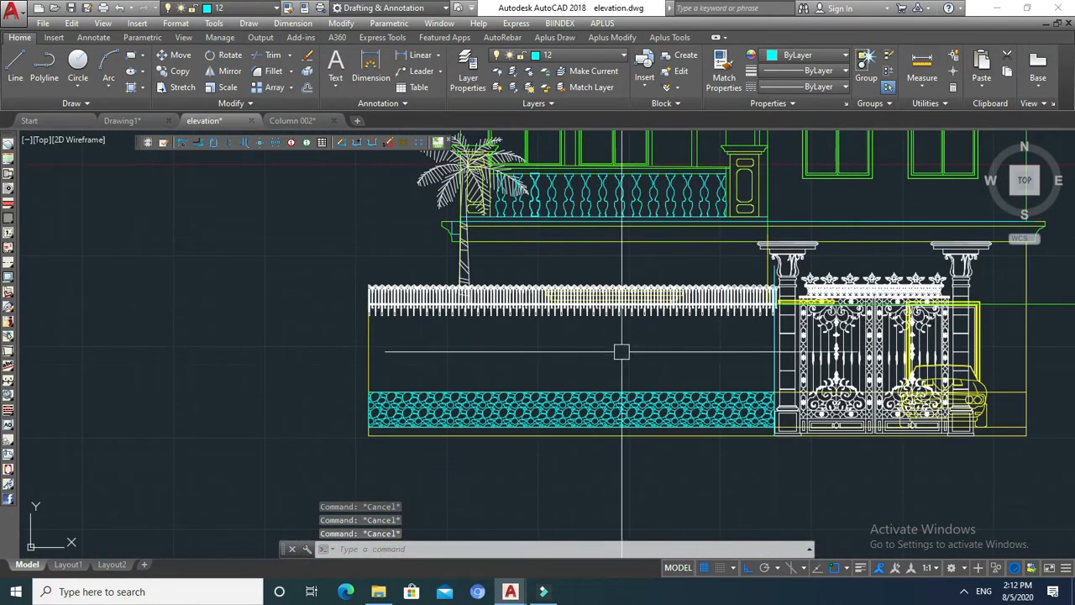
pyautogui.scroll(4, 630, 340)
pyautogui.scroll(-4, 633, 333)
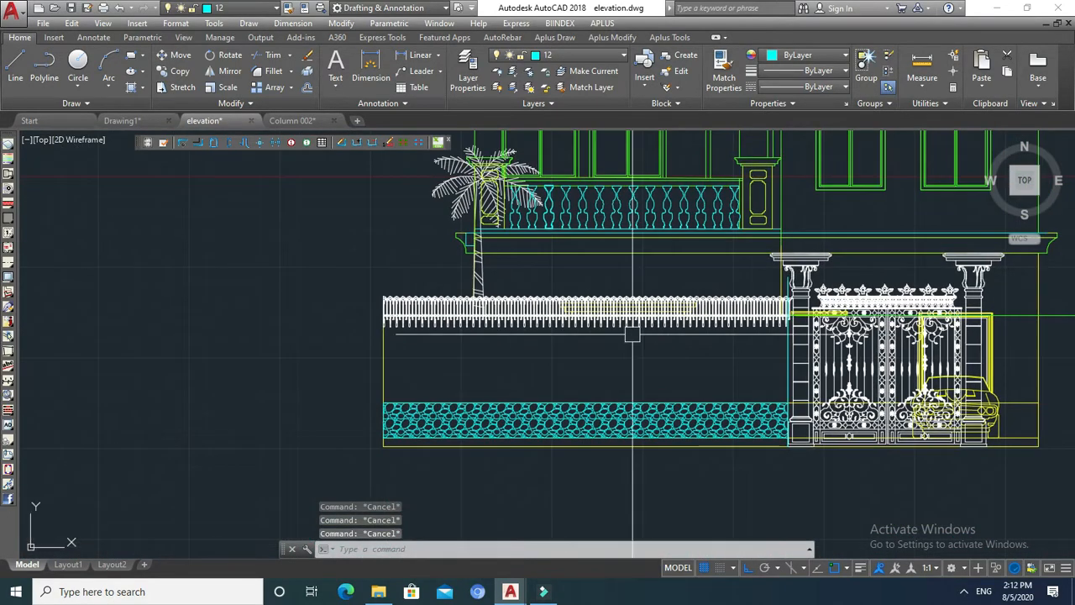
# Draw a horizontal line along the railing posts' lower ends, from the wall's left edge to the vertical line at the gate column
pyautogui.scroll(8, 632, 332)
pyautogui.press('l')
pyautogui.press('Return')
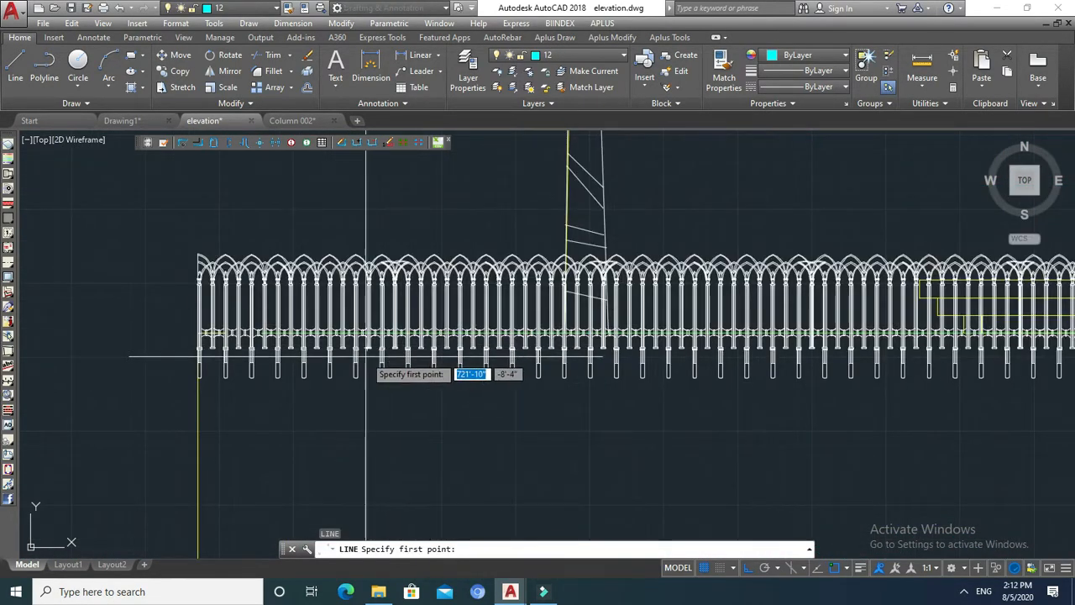
pyautogui.click(198, 379)
pyautogui.scroll(-3, 206, 378)
pyautogui.scroll(4, 828, 378)
pyautogui.click(821, 378)
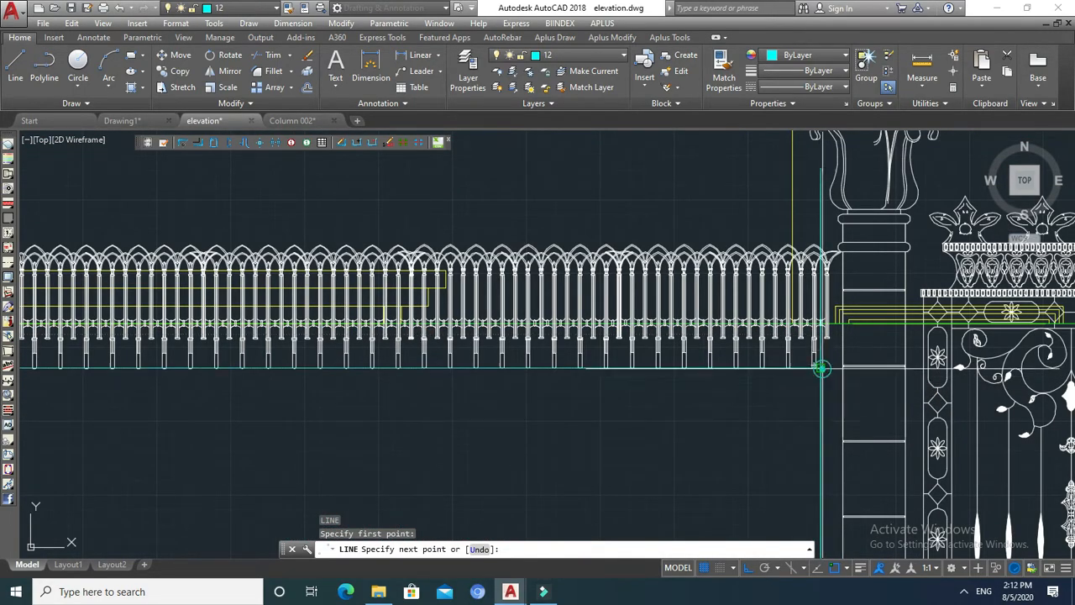
pyautogui.press('Escape')
pyautogui.moveTo(787, 401)
pyautogui.mouseDown(button='middle')
pyautogui.moveTo(804, 339)
pyautogui.moveTo(799, 302)
pyautogui.moveTo(745, 337)
pyautogui.mouseUp(button='middle')
pyautogui.scroll(-2, 804, 329)
pyautogui.press('Escape')
pyautogui.scroll(2, 799, 303)
pyautogui.press('Escape')
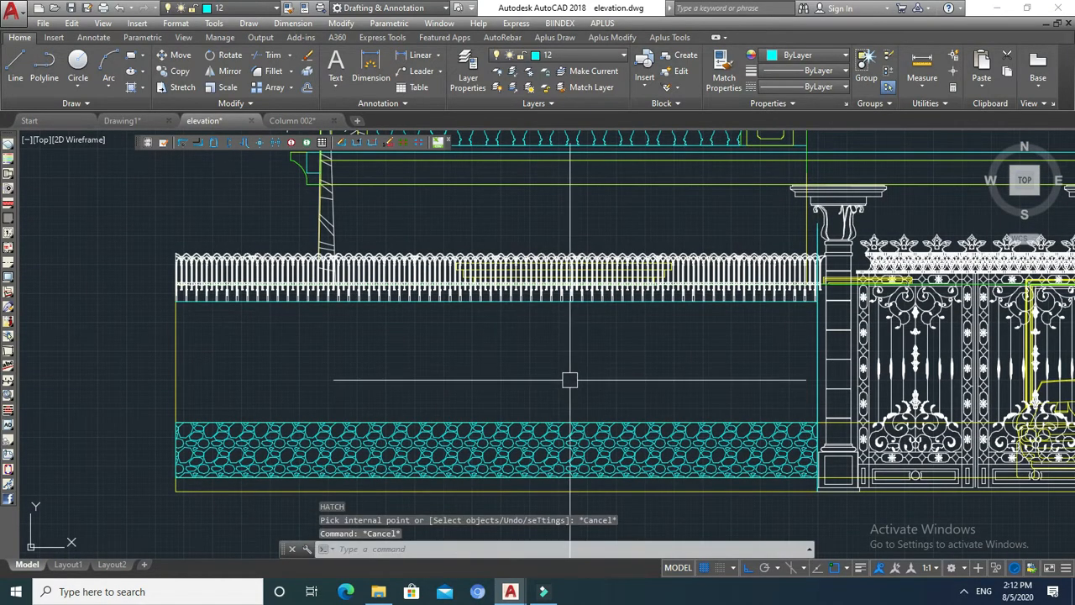
# Isolate layer 12 and offset the top edge of the gravel band 6" upward
pyautogui.moveTo(569, 379); pyautogui.dragTo(601, 338, button='middle')
pyautogui.press('Escape')
pyautogui.press('Return')
pyautogui.scroll(3, 537, 395)
pyautogui.scroll(-2, 529, 383)
pyautogui.scroll(3, 516, 378)
pyautogui.click(491, 372)
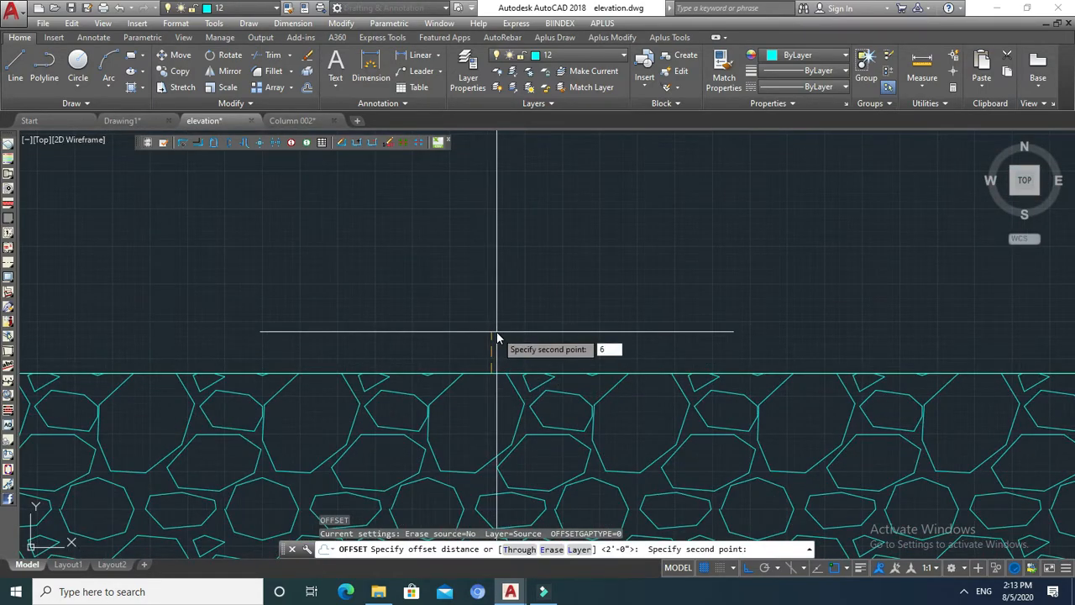
pyautogui.press('Return')
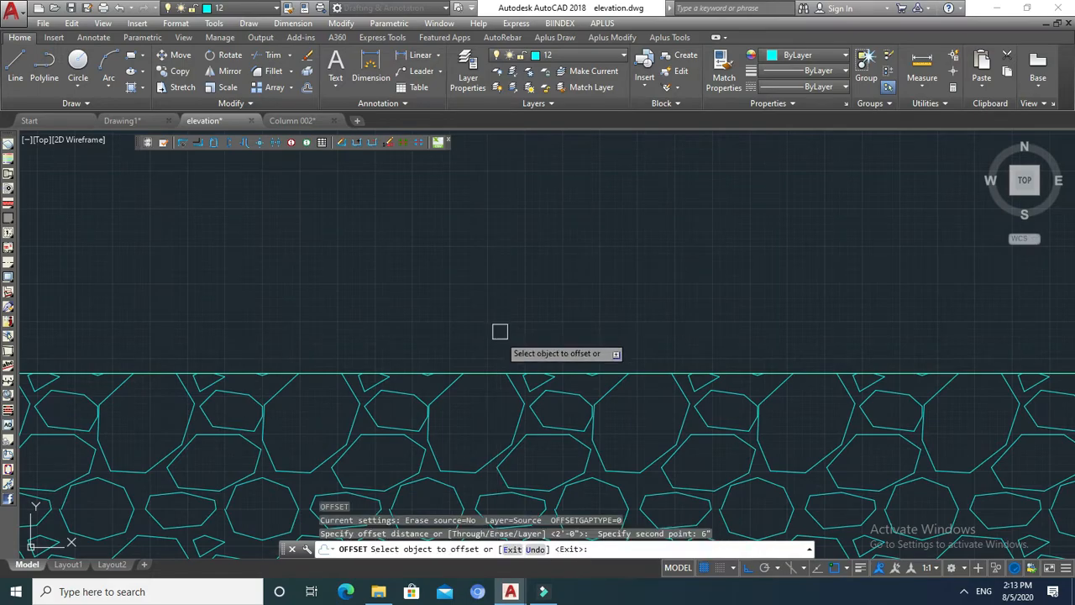
pyautogui.click(486, 372)
pyautogui.press('Escape')
# Hatch the narrow strip above the gravel band with the ZIGZAG pattern at scale 11
pyautogui.scroll(-5, 574, 261)
pyautogui.write('h')
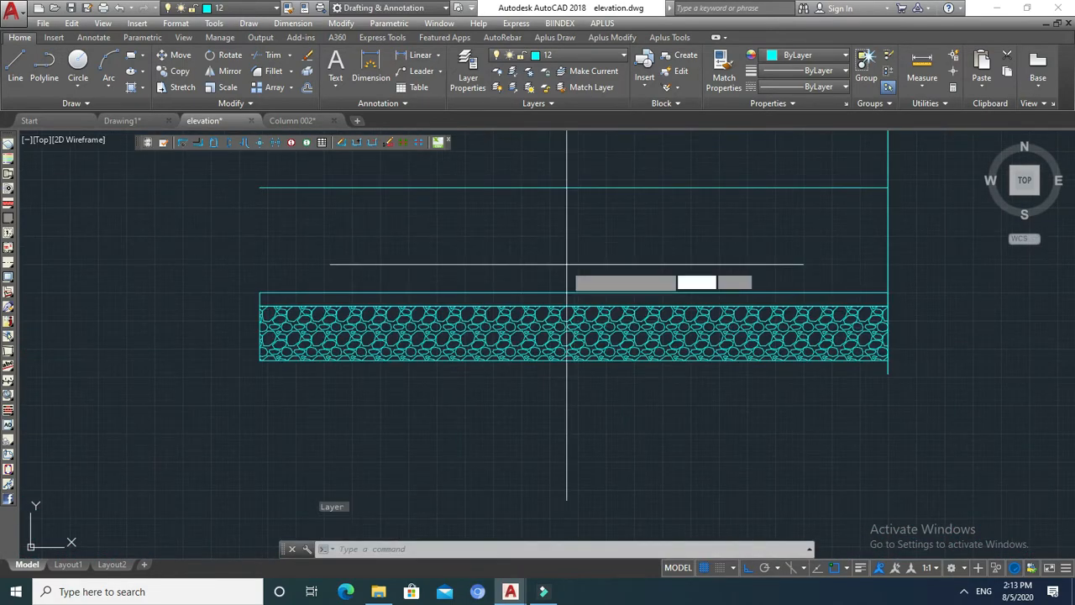
pyautogui.press('Return')
pyautogui.click(551, 299)
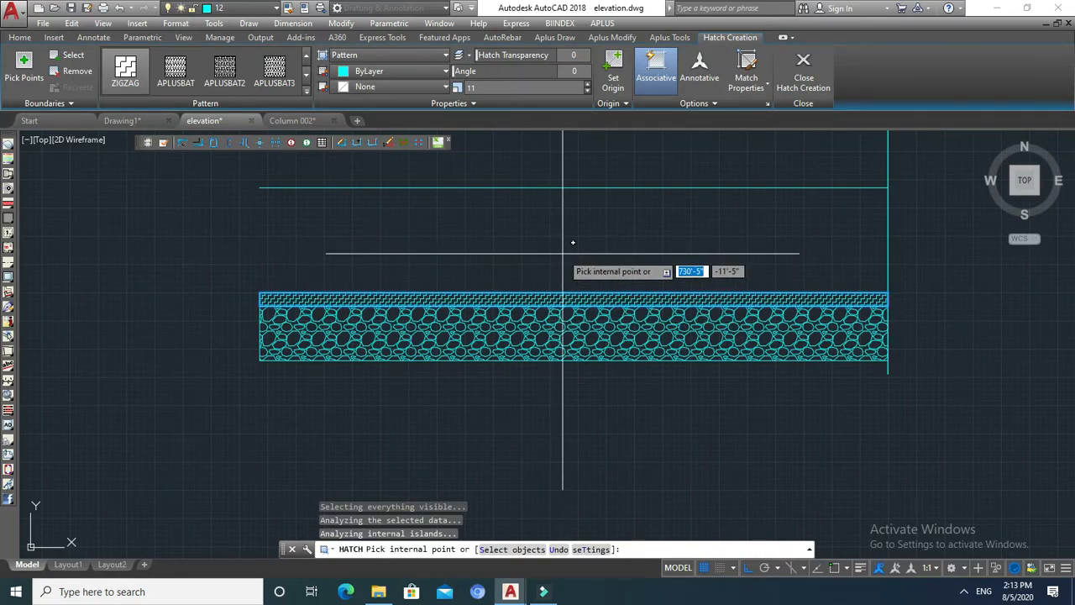
pyautogui.press('Escape')
pyautogui.press('Escape')
pyautogui.press('Escape')
# Turn all layers back on with the 12 command
pyautogui.write('12')
pyautogui.press('Return')
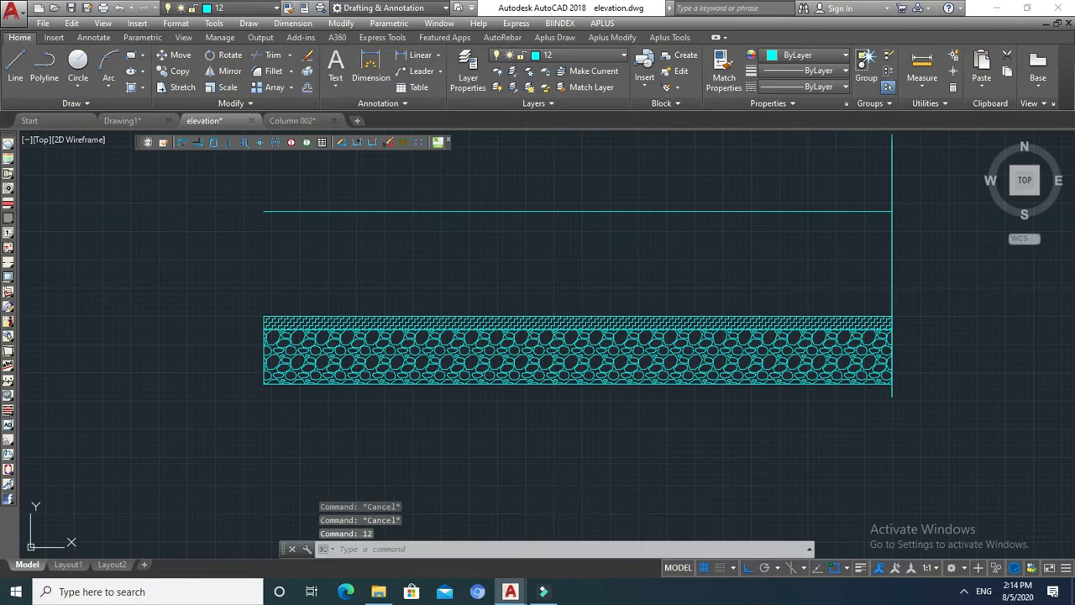
pyautogui.press('Escape')
pyautogui.moveTo(557, 257); pyautogui.dragTo(561, 272, button='middle')
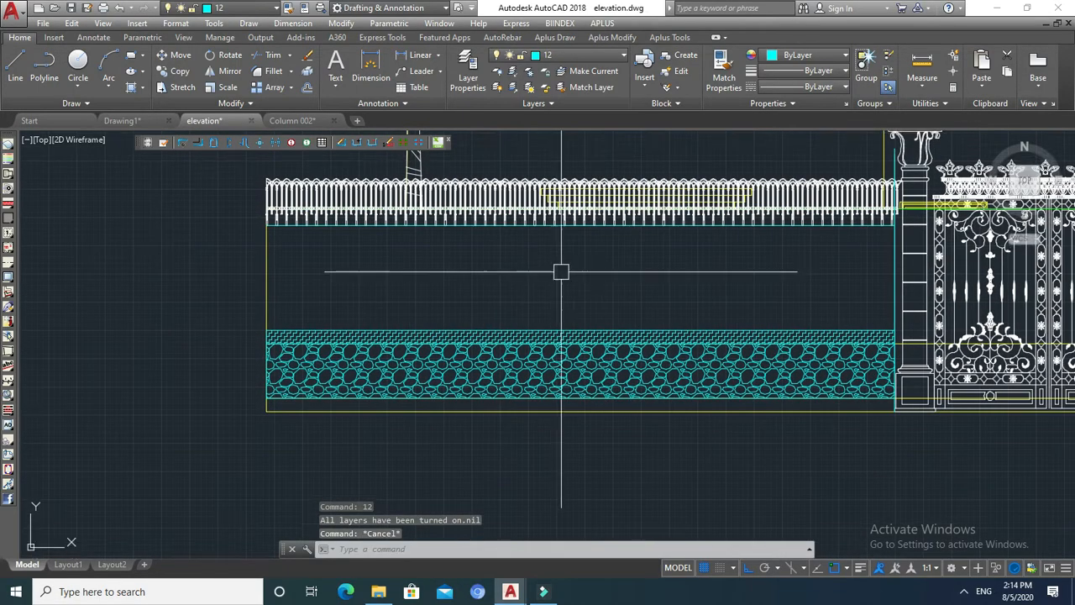
# Draw a rectangle filling the blank wall area between the line under the railing and the top of the zigzag strip
pyautogui.write('rec')
pyautogui.press('Return')
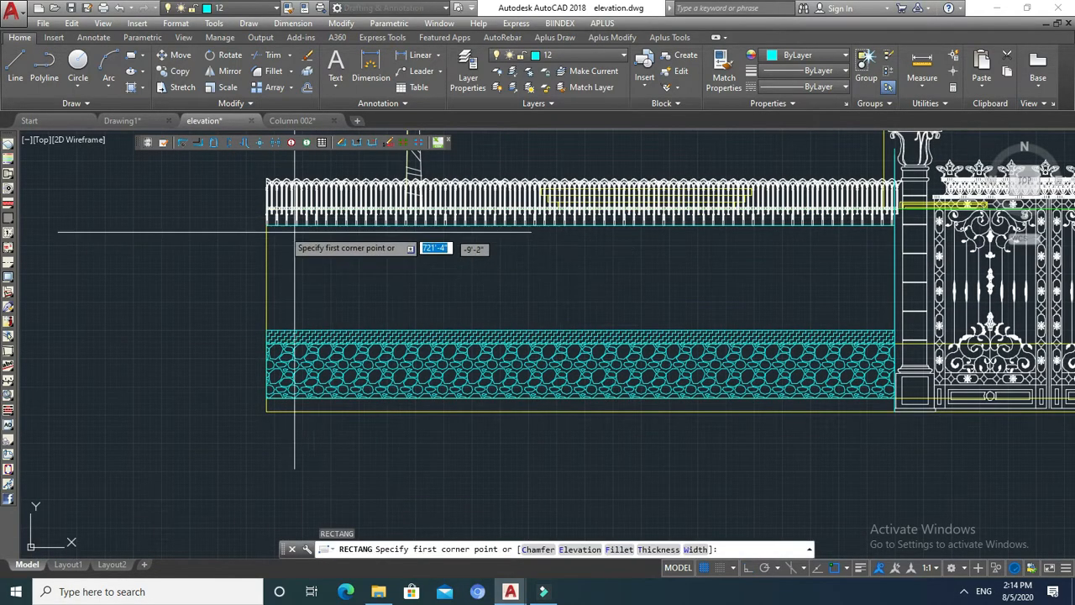
pyautogui.click(268, 224)
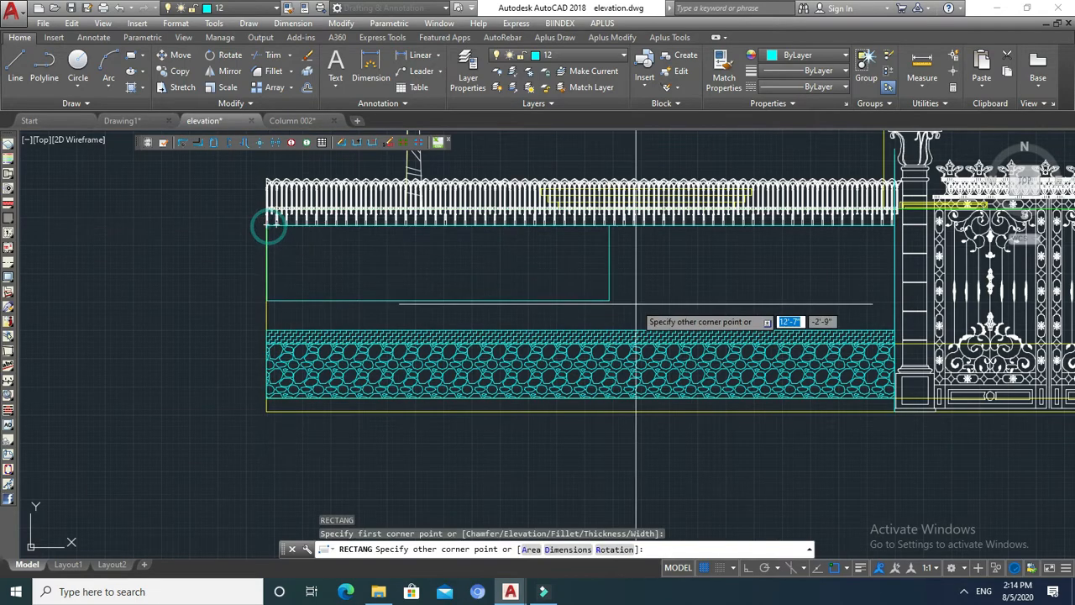
pyautogui.click(892, 331)
pyautogui.press('Escape')
# Isolate layer 12 by picking the new wall panel rectangle
pyautogui.moveTo(724, 276); pyautogui.dragTo(727, 281, button='middle')
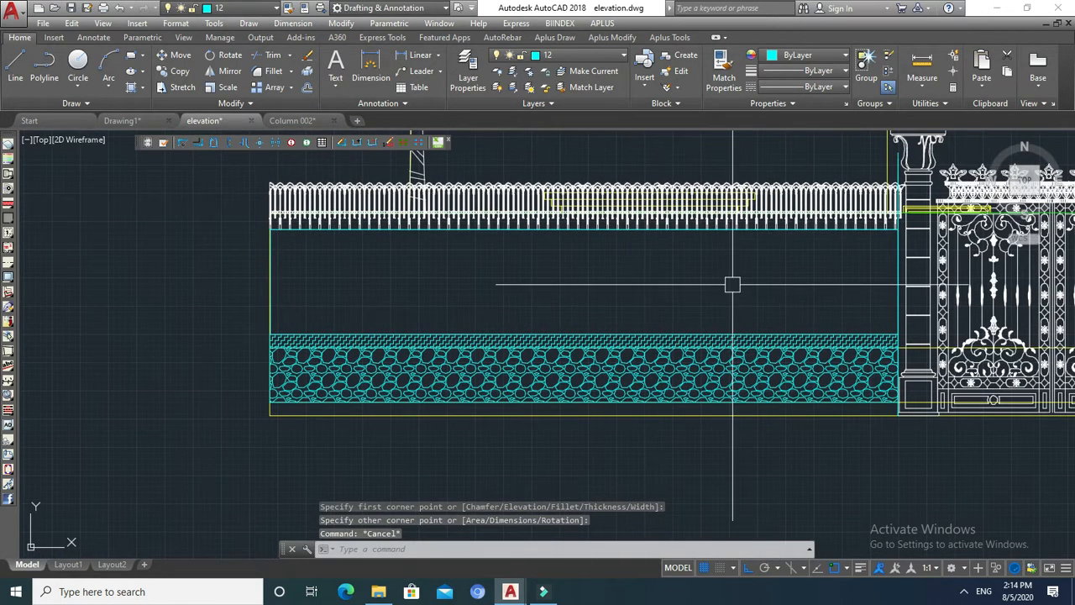
pyautogui.press('Return')
pyautogui.click(636, 230)
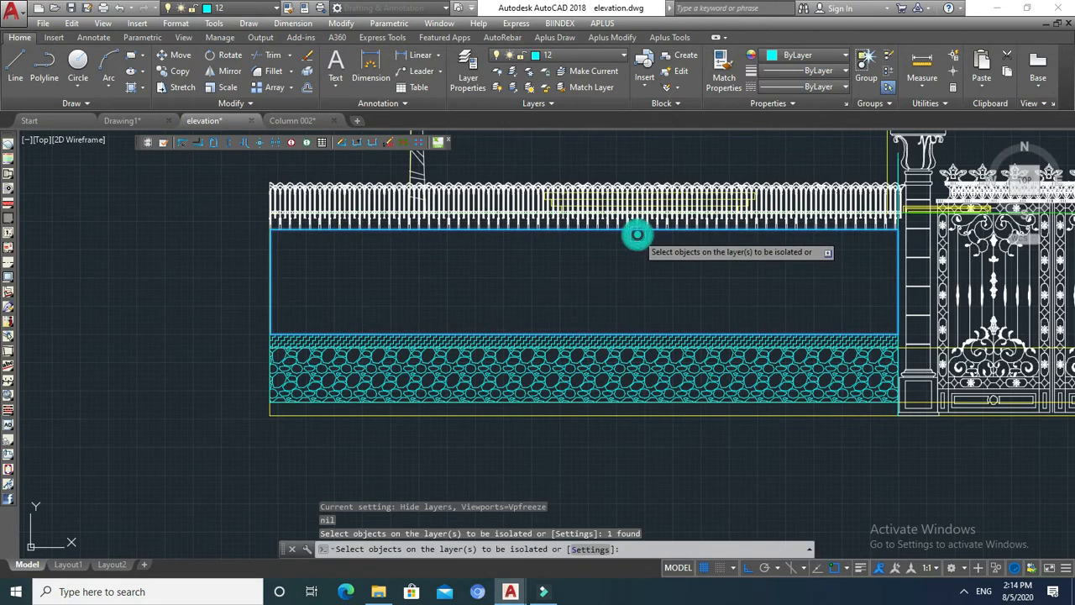
pyautogui.press('Return')
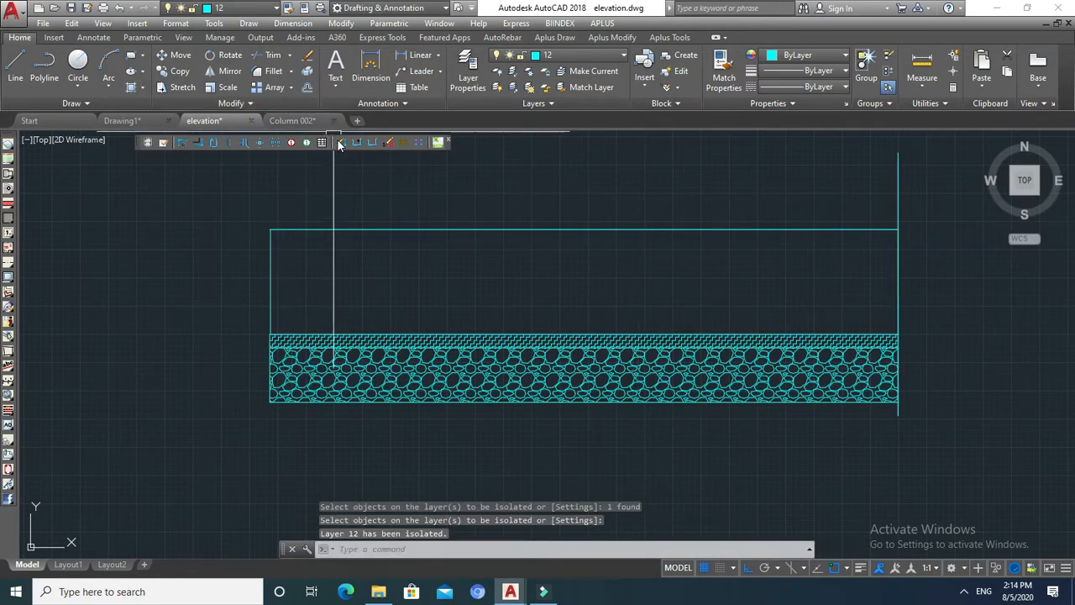
# Hatch the blank wall panel above the zigzag strip with an ACAD_ISO dashed-line pattern at scale 1
pyautogui.write('h')
pyautogui.press('Return')
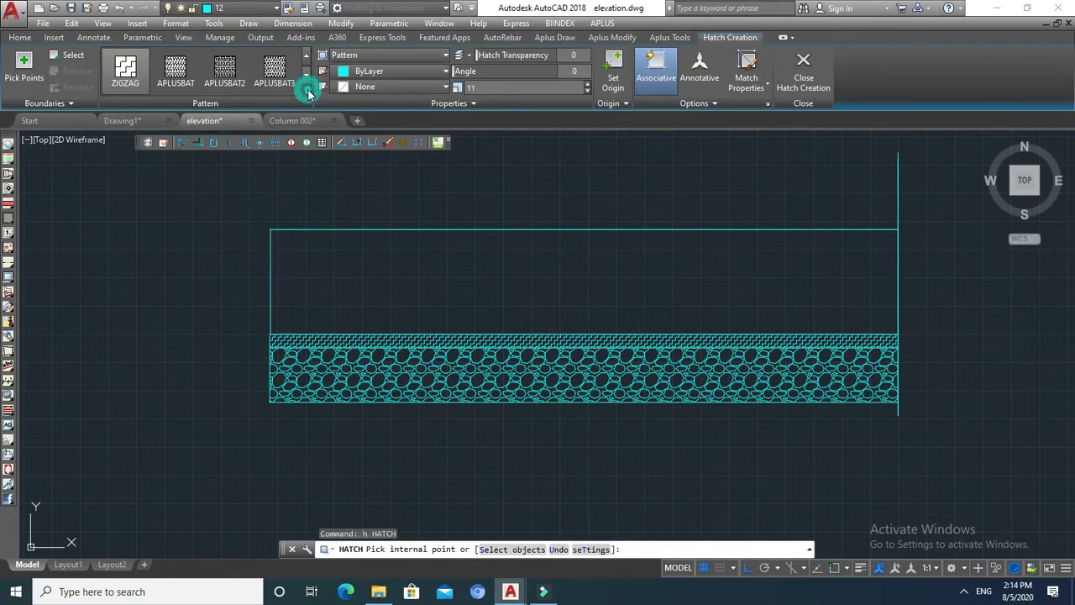
pyautogui.click(308, 90)
pyautogui.scroll(-2, 237, 214)
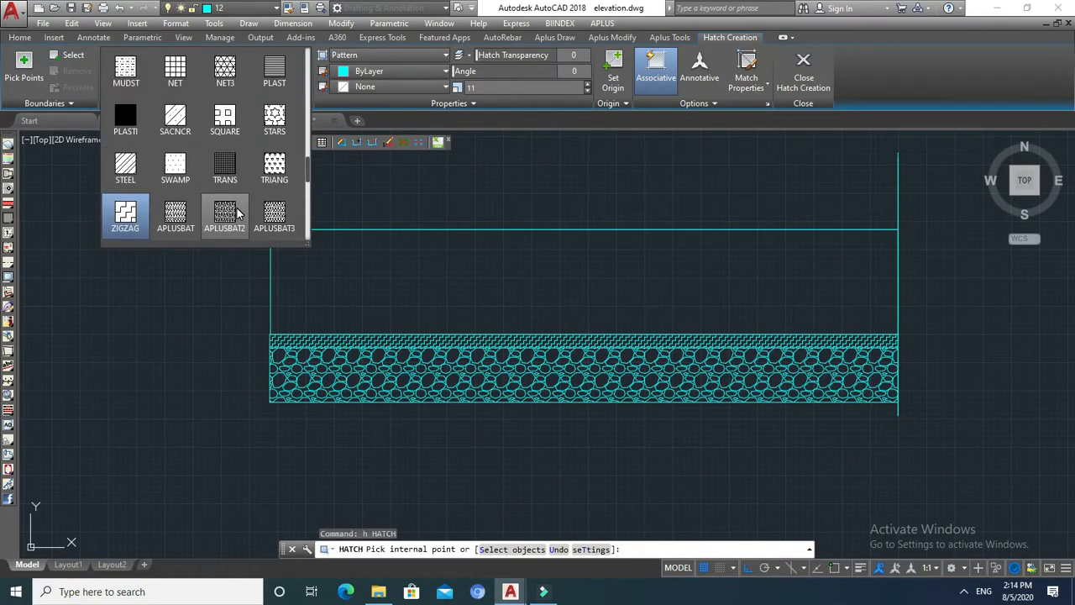
pyautogui.click(225, 212)
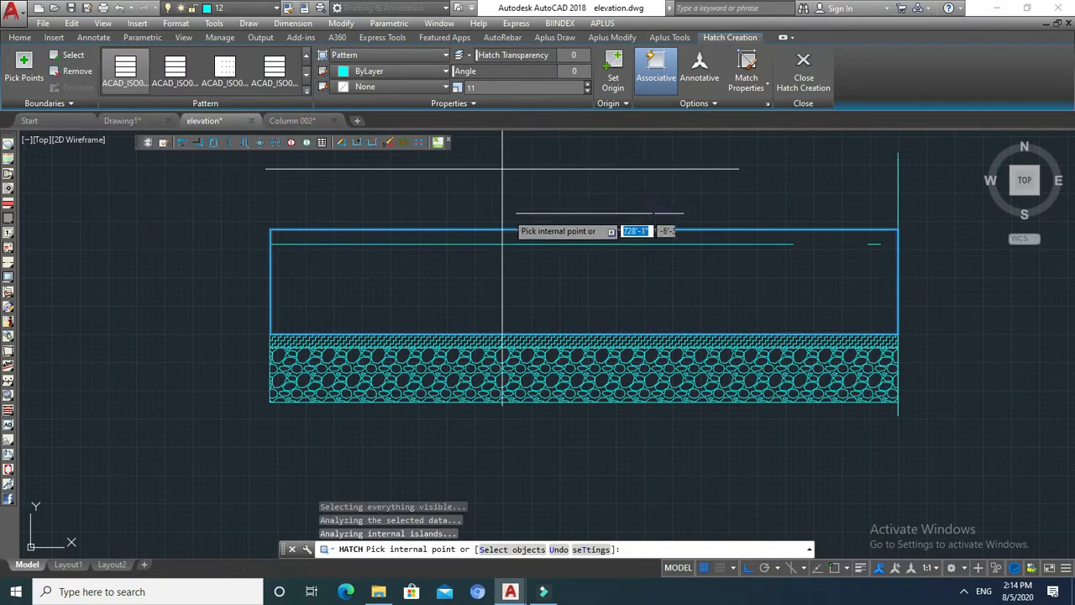
pyautogui.click(518, 271)
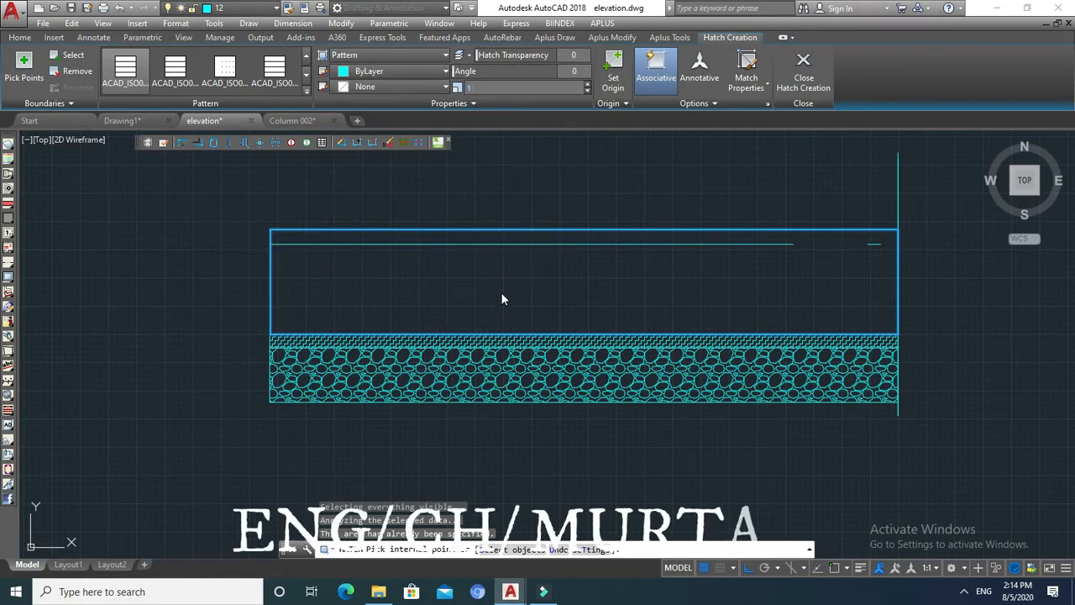
pyautogui.scroll(-4, 516, 303)
pyautogui.scroll(4, 532, 289)
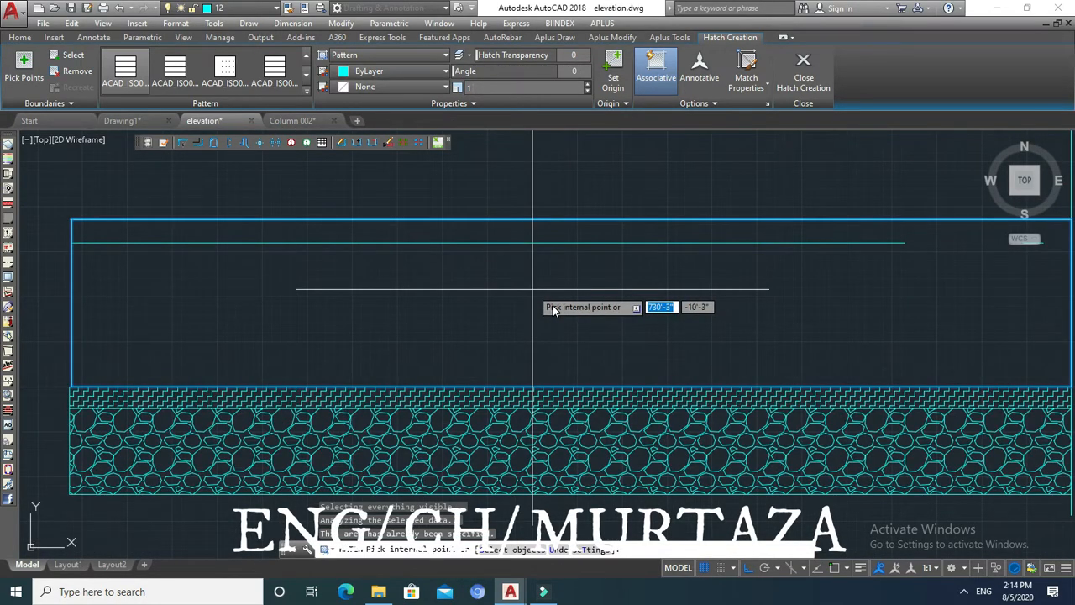
pyautogui.press('Return')
pyautogui.scroll(-5, 506, 242)
pyautogui.moveTo(527, 216); pyautogui.dragTo(520, 226, button='middle')
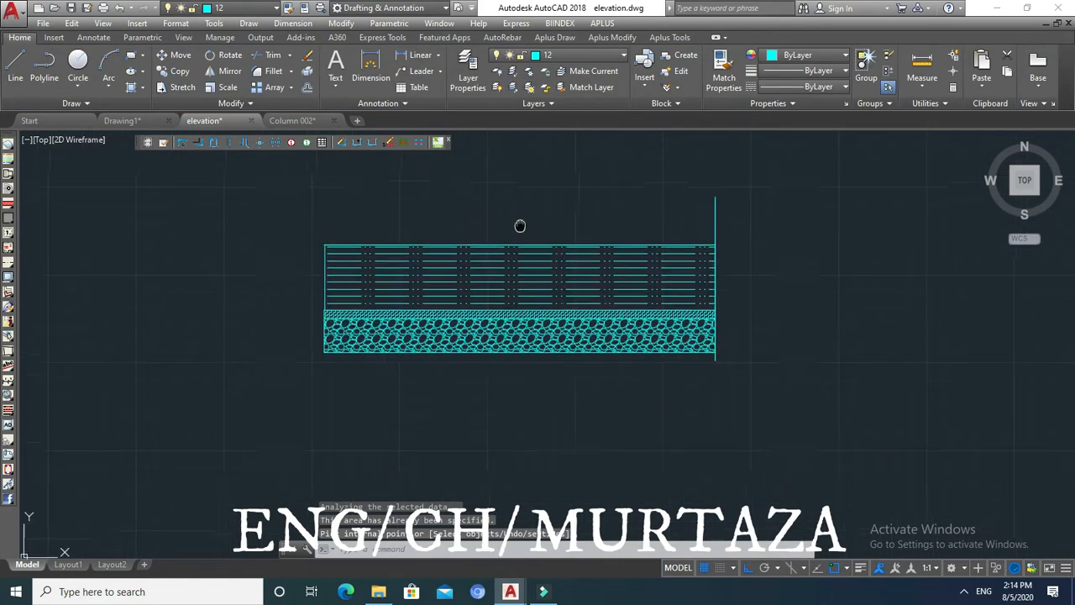
pyautogui.scroll(3, 715, 238)
pyautogui.press('Escape')
pyautogui.press('Escape')
pyautogui.press('Escape')
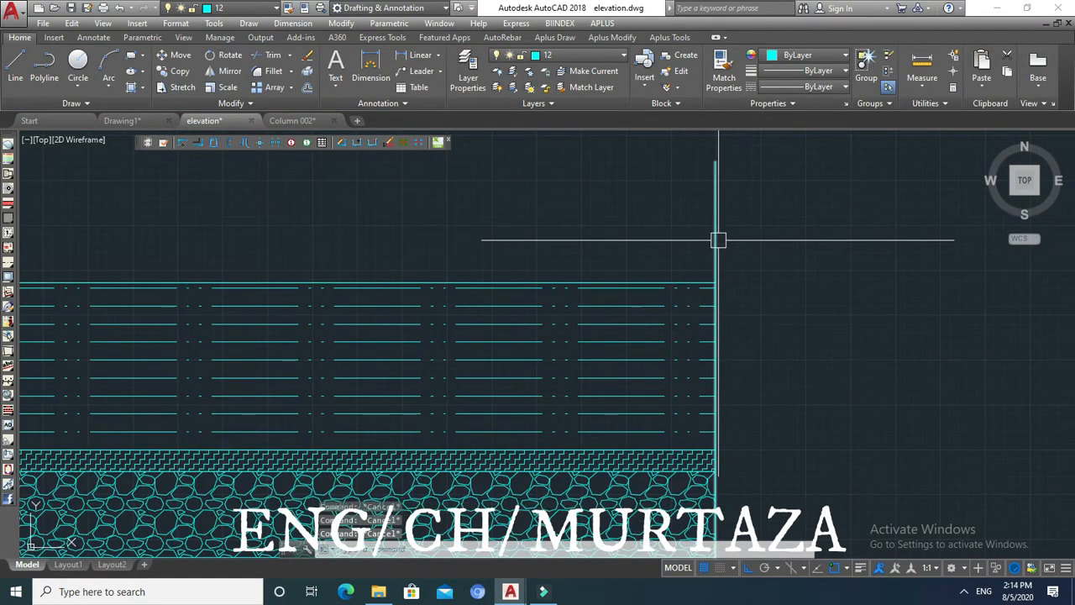
# Turn all layers back on with the 12 command
pyautogui.write('2')
pyautogui.press('Return')
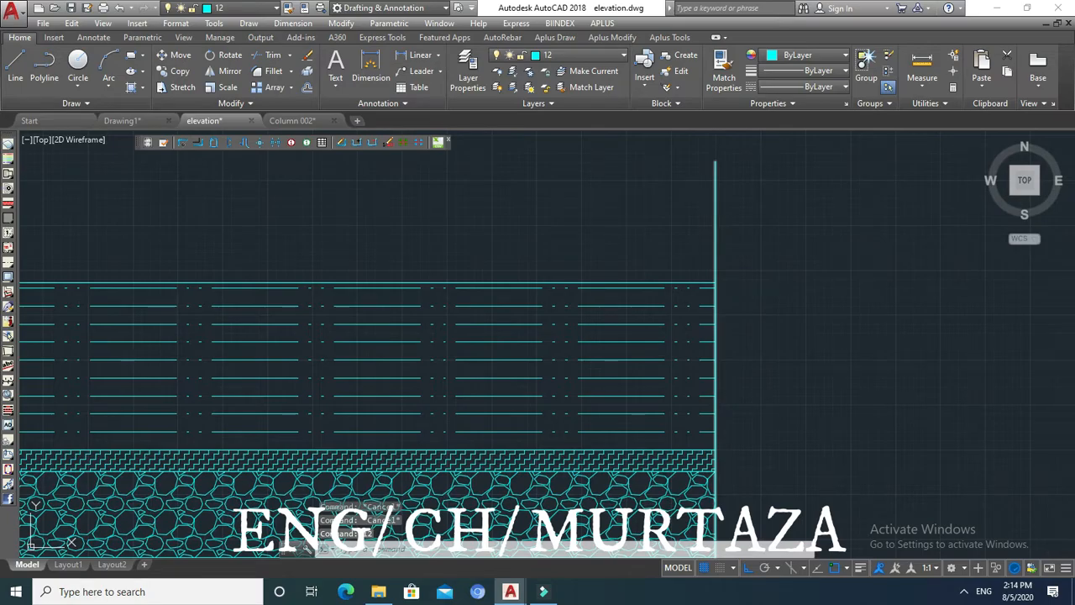
pyautogui.scroll(-5, 669, 263)
pyautogui.press('Escape')
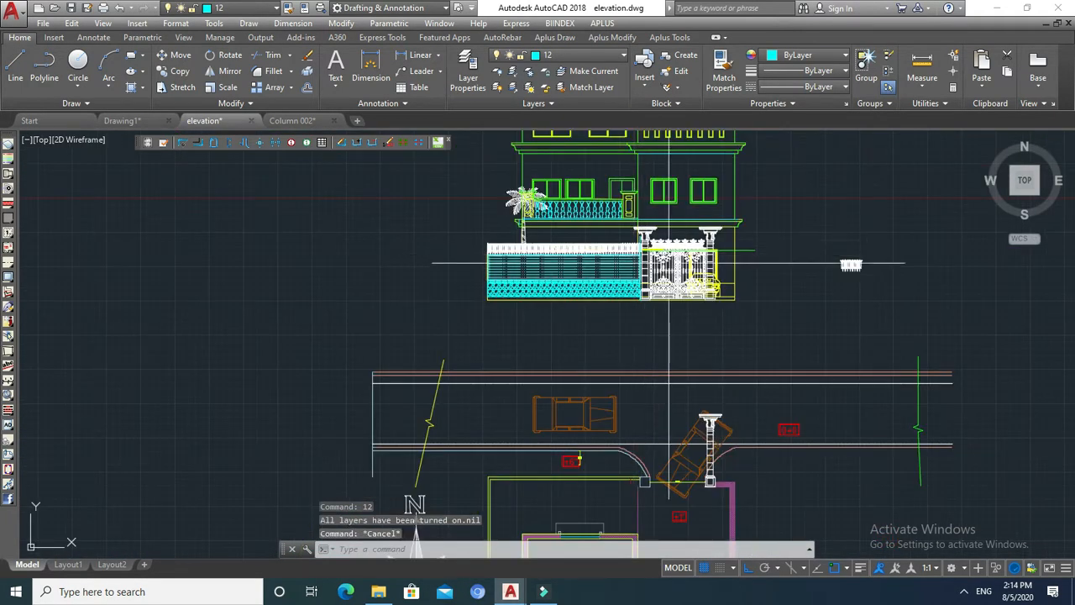
pyautogui.scroll(5, 668, 263)
pyautogui.press('Escape')
pyautogui.moveTo(715, 288); pyautogui.dragTo(664, 270, button='middle')
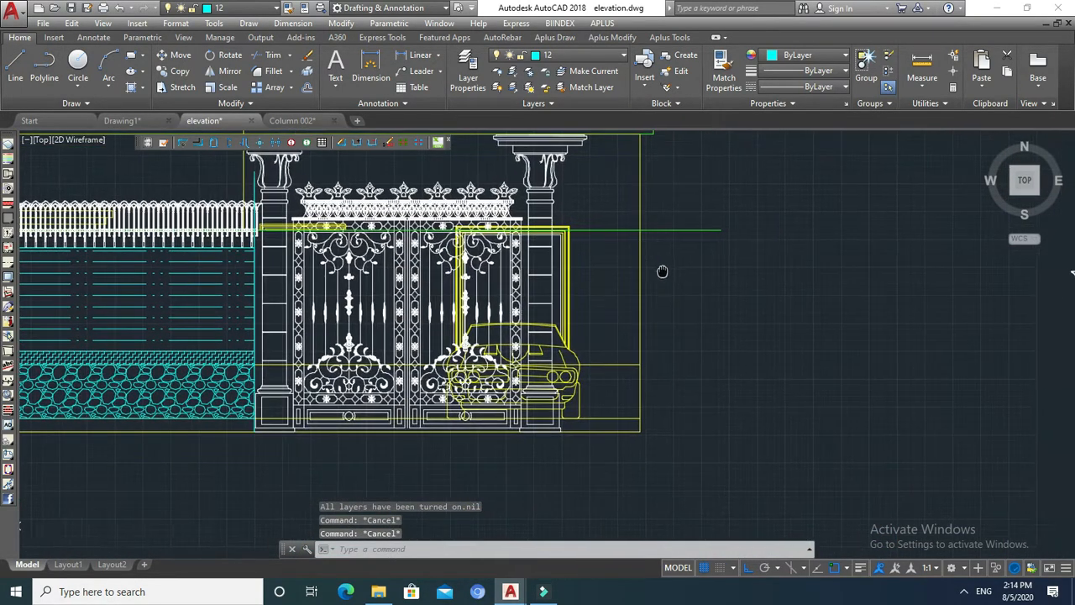
pyautogui.moveTo(669, 228)
pyautogui.mouseDown(button='middle')
pyautogui.moveTo(711, 269)
pyautogui.moveTo(644, 269)
pyautogui.mouseUp(button='middle')
pyautogui.press('Escape')
pyautogui.scroll(-2, 701, 252)
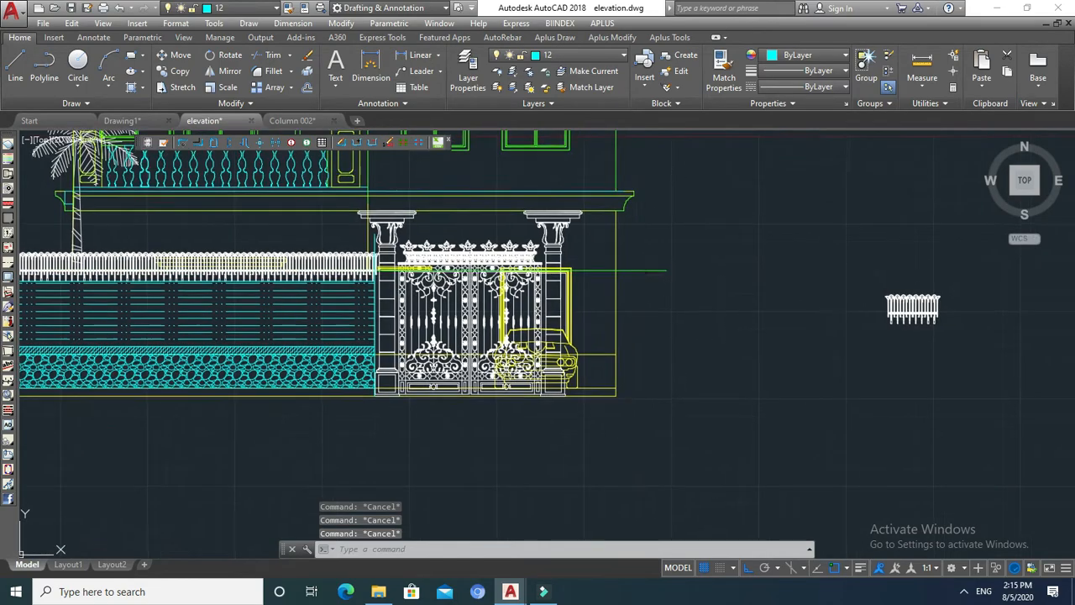
# Copy the loose railing section beside the elevation, taking its right end as the base point
pyautogui.write('co')
pyautogui.press('Return')
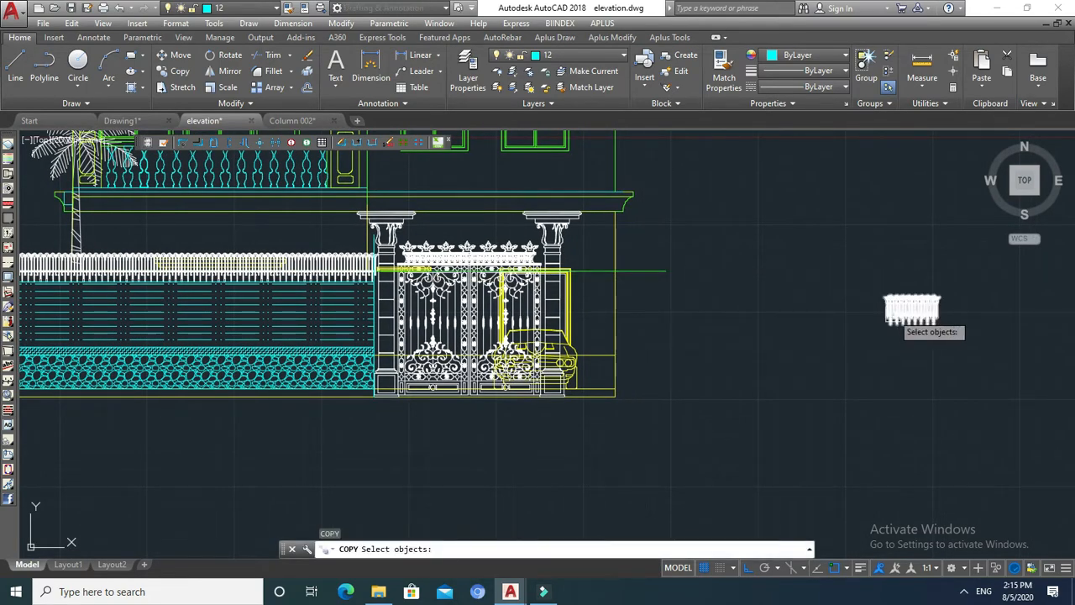
pyautogui.click(916, 310)
pyautogui.press('Return')
pyautogui.scroll(5, 930, 328)
pyautogui.click(945, 307)
pyautogui.scroll(-6, 916, 308)
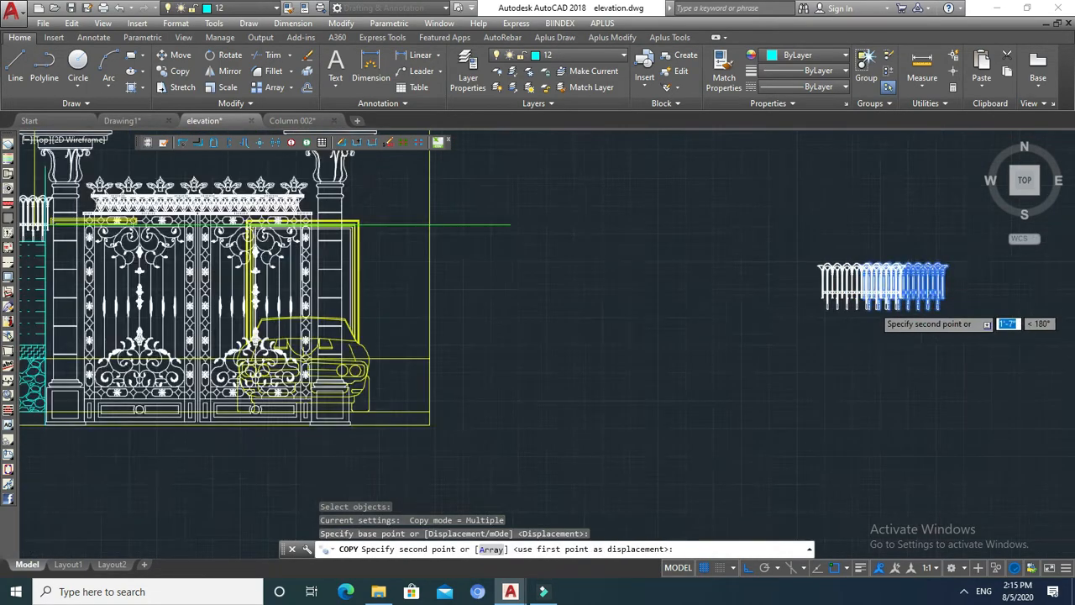
pyautogui.scroll(4, 582, 252)
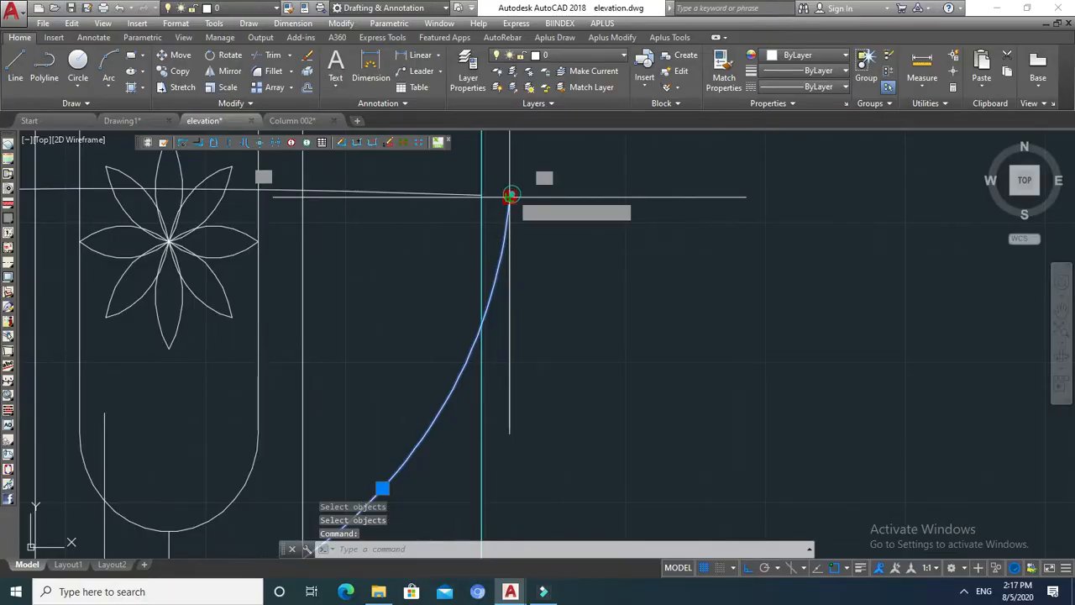
# Stretch the end of the railing's last arc back to the wall edge and delete the stray vertical line beside it
pyautogui.click(480, 192)
pyautogui.press('Escape')
pyautogui.click(522, 227)
pyautogui.click(501, 255)
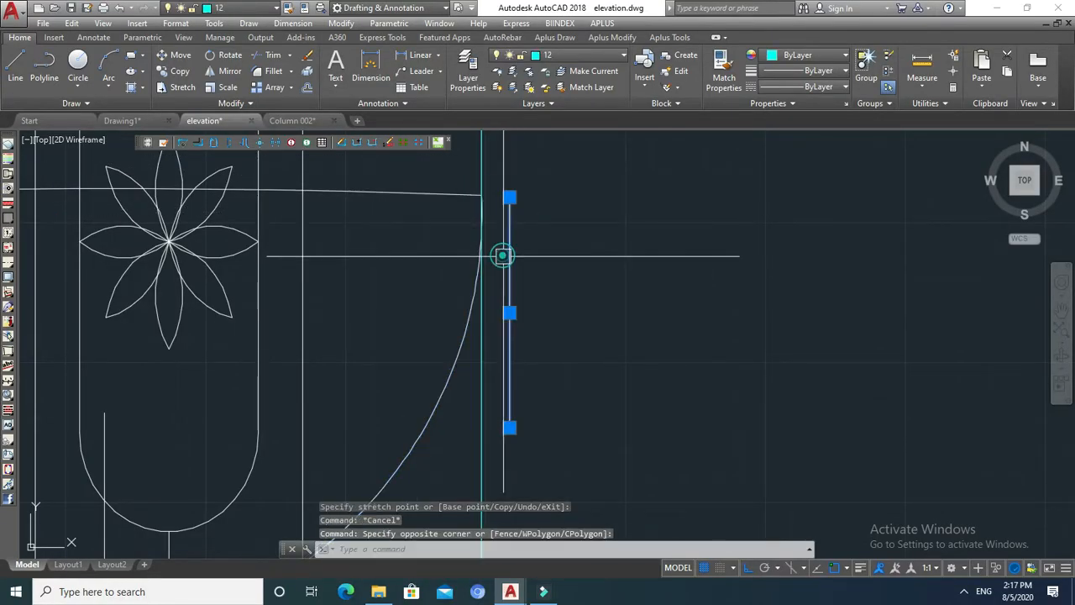
pyautogui.press('Delete')
# Trim the vertical frame lines below the top of the short wall panel beside the gate, using the panel outline as the cutting edge
pyautogui.scroll(-5, 504, 252)
pyautogui.scroll(3, 591, 315)
pyautogui.moveTo(590, 314); pyautogui.dragTo(550, 447, button='middle')
pyautogui.press('Escape')
pyautogui.press('Escape')
pyautogui.press('Escape')
pyautogui.moveTo(615, 219)
pyautogui.mouseDown(button='middle')
pyautogui.moveTo(614, 304)
pyautogui.moveTo(618, 283)
pyautogui.moveTo(591, 324)
pyautogui.mouseUp(button='middle')
pyautogui.scroll(4, 616, 278)
pyautogui.scroll(3, 596, 327)
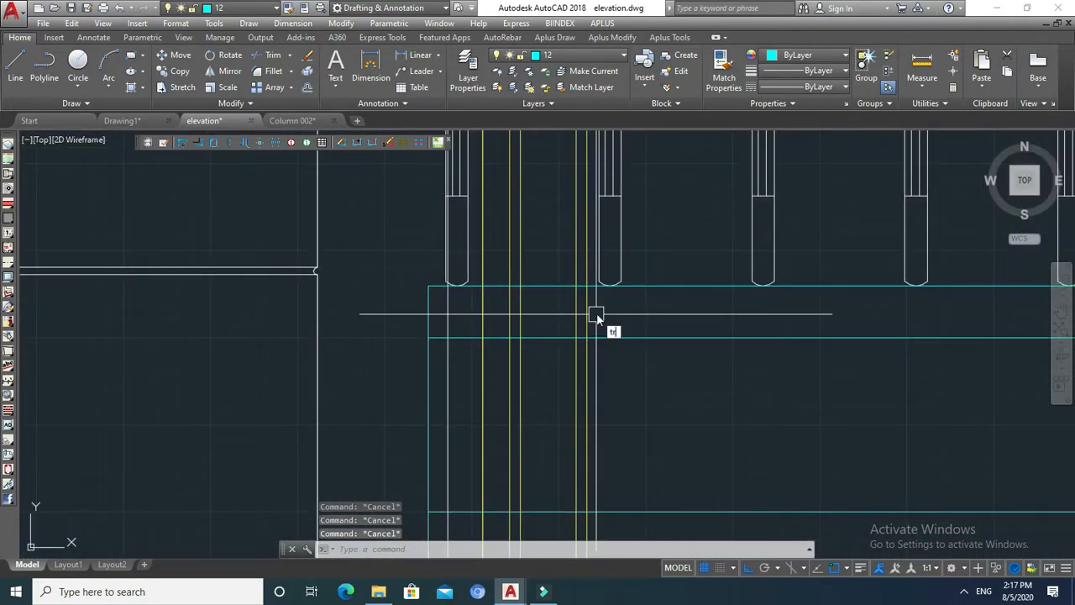
pyautogui.press('Return')
pyautogui.click(648, 286)
pyautogui.press('Return')
pyautogui.click(617, 317)
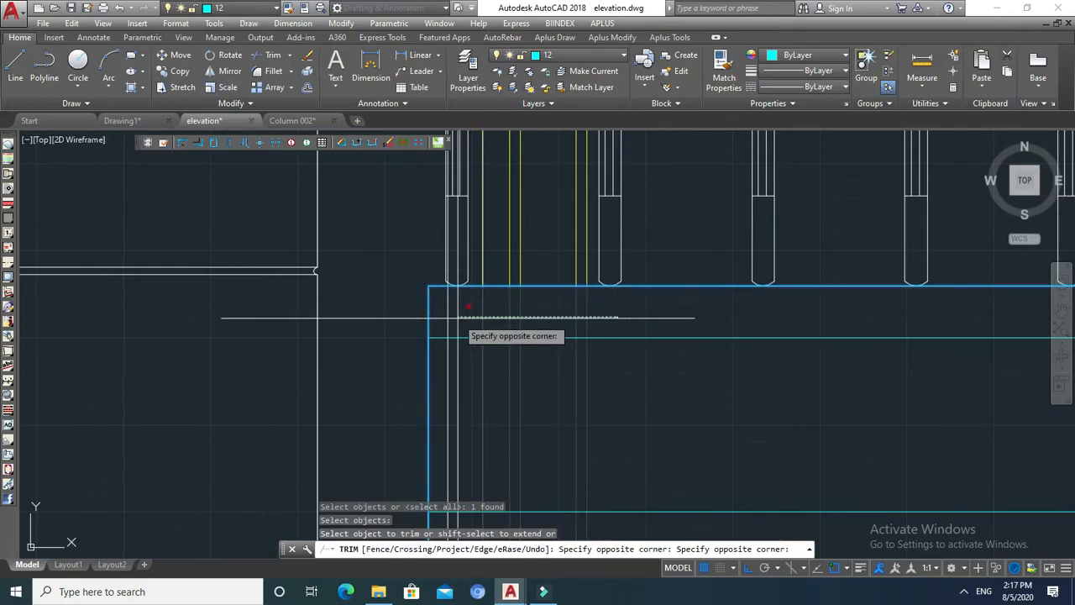
pyautogui.click(447, 318)
pyautogui.press('Escape')
# Trim away the door frame lines crossing the right gate column, using the column as the cutting edge
pyautogui.scroll(-6, 586, 297)
pyautogui.scroll(2, 609, 317)
pyautogui.moveTo(609, 322); pyautogui.dragTo(588, 293, button='middle')
pyautogui.scroll(-2, 588, 292)
pyautogui.press('Escape')
pyautogui.press('Escape')
pyautogui.scroll(-4, 609, 223)
pyautogui.scroll(5, 609, 222)
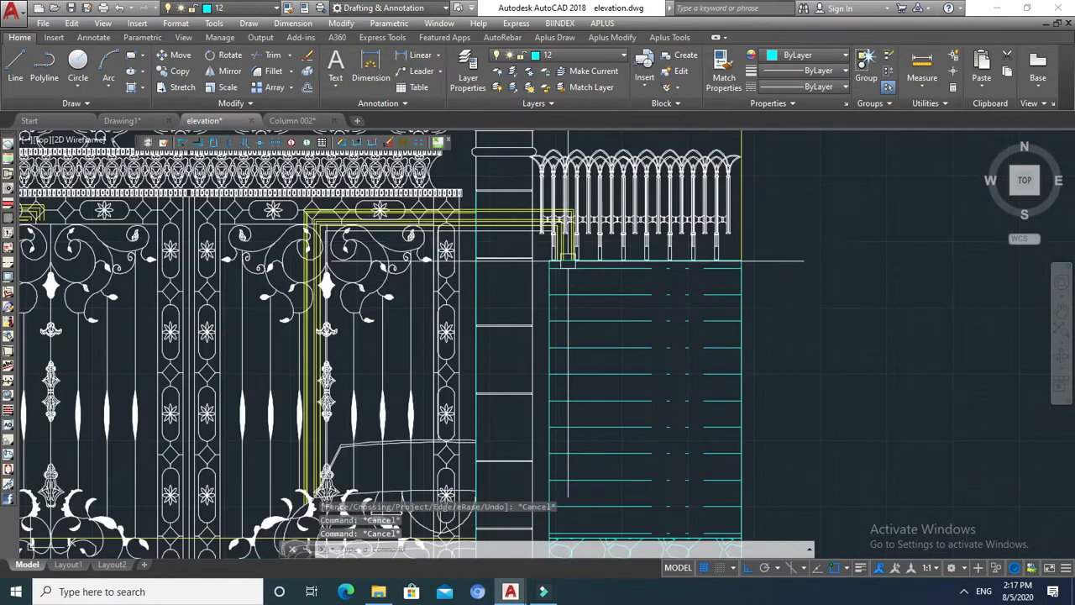
pyautogui.scroll(-4, 609, 223)
pyautogui.scroll(3, 586, 288)
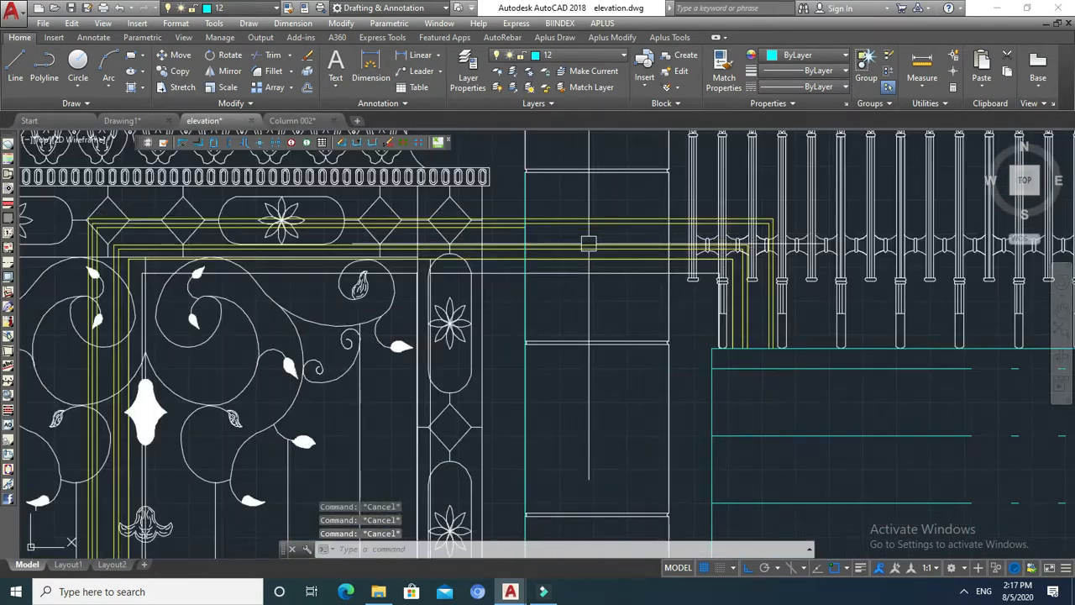
pyautogui.write('tr')
pyautogui.press('Return')
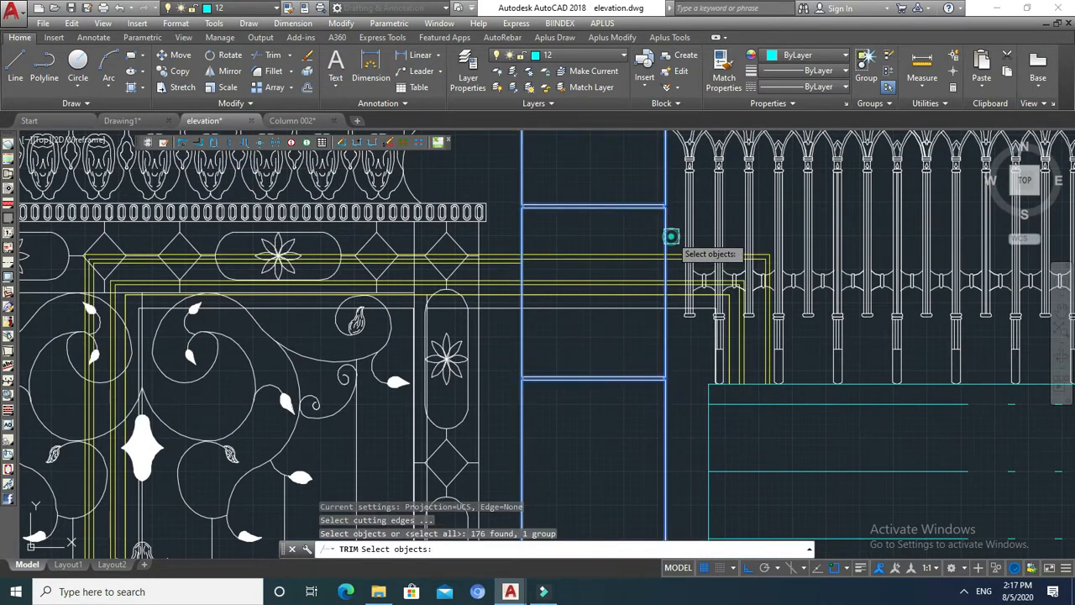
pyautogui.click(589, 314)
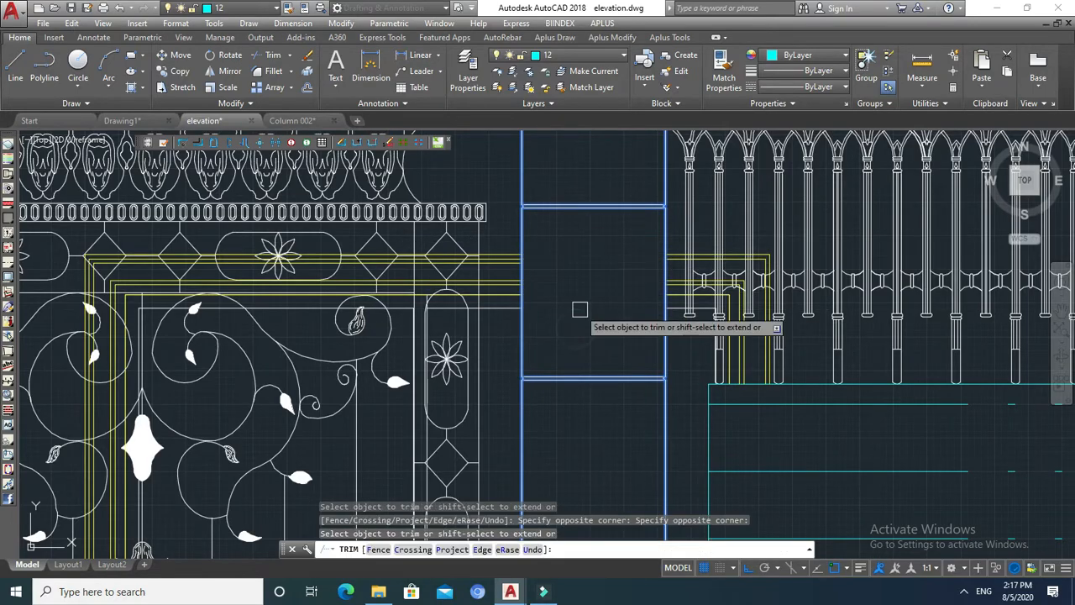
pyautogui.press('Escape')
pyautogui.scroll(-4, 655, 275)
pyautogui.press('Escape')
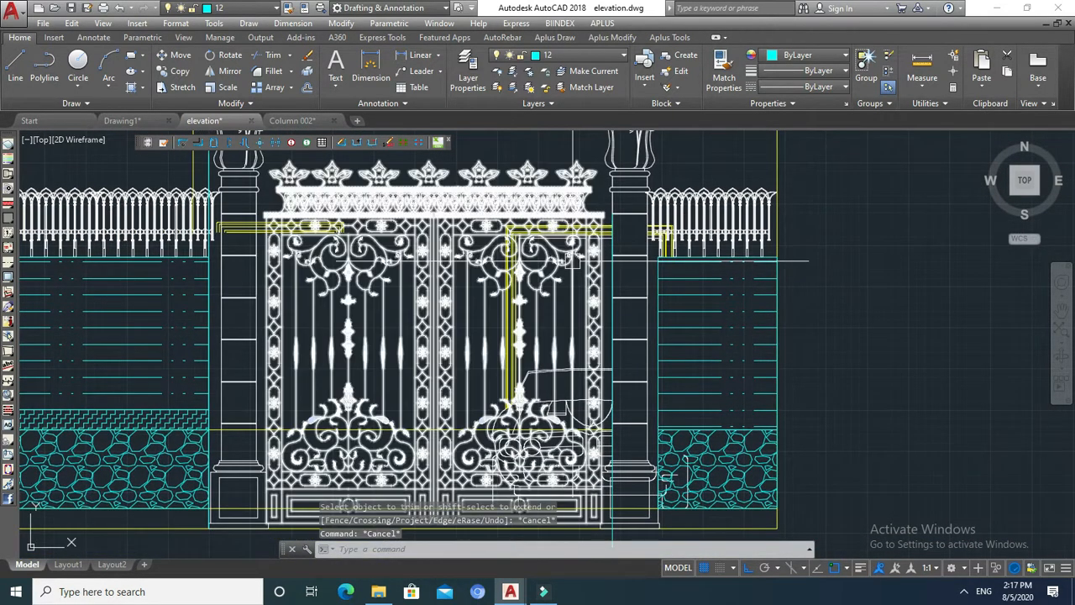
# Trim away the yellow frame lines crossing the left gate column, using the column as the cutting edge
pyautogui.scroll(-3, 588, 252)
pyautogui.press('Escape')
pyautogui.scroll(6, 420, 269)
pyautogui.moveTo(365, 233); pyautogui.dragTo(412, 300, button='middle')
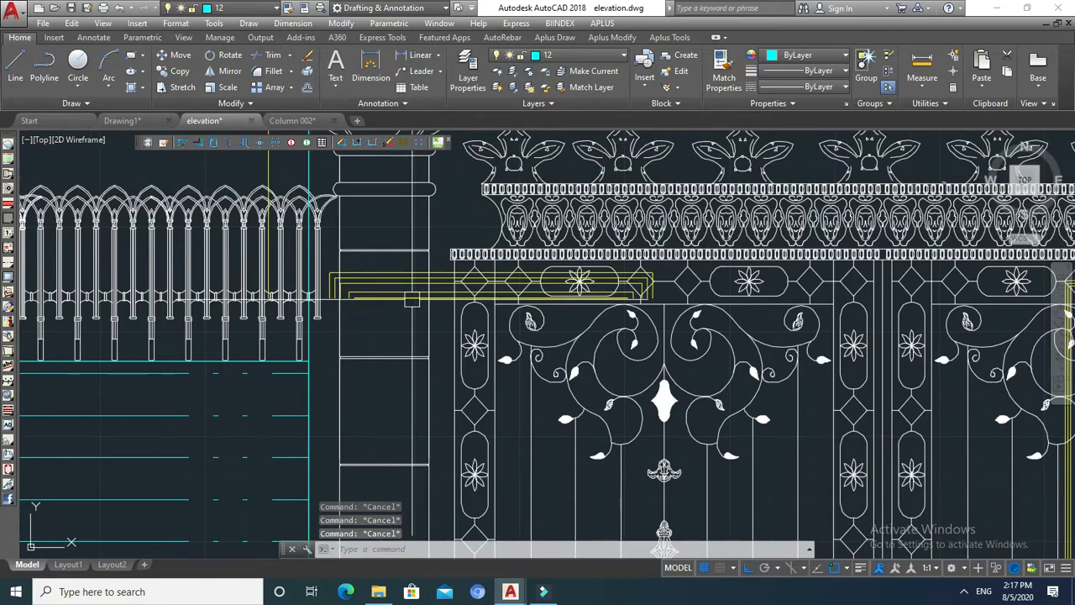
pyautogui.press('Return')
pyautogui.scroll(3, 412, 281)
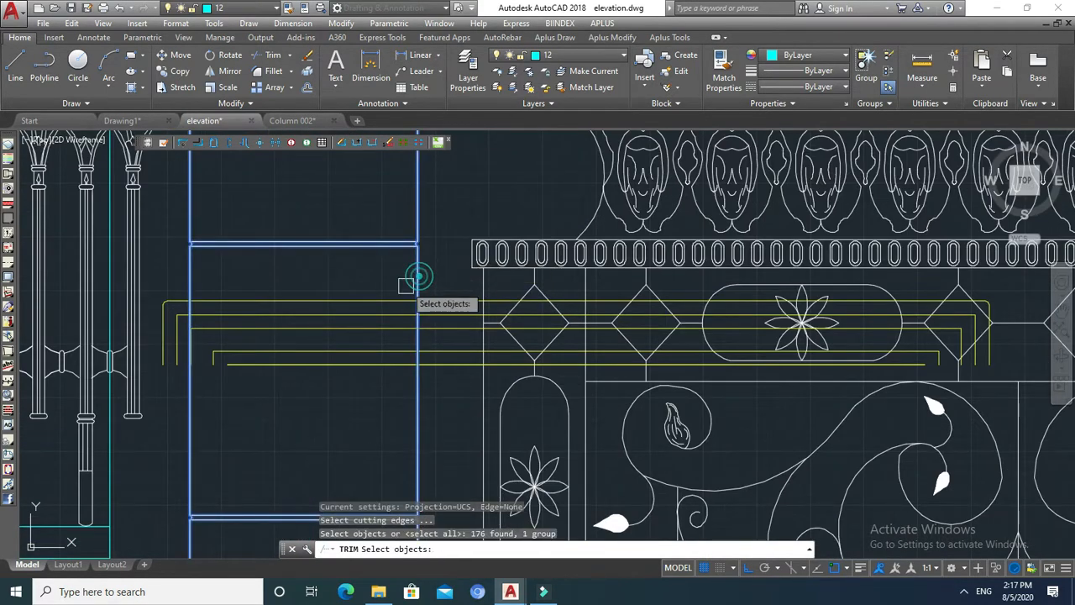
pyautogui.press('Escape')
pyautogui.press('Escape')
pyautogui.press('Escape')
# Erase the two leftover yellow frame corners between the railing and the left gate column
pyautogui.scroll(-2, 216, 343)
pyautogui.scroll(3, 175, 307)
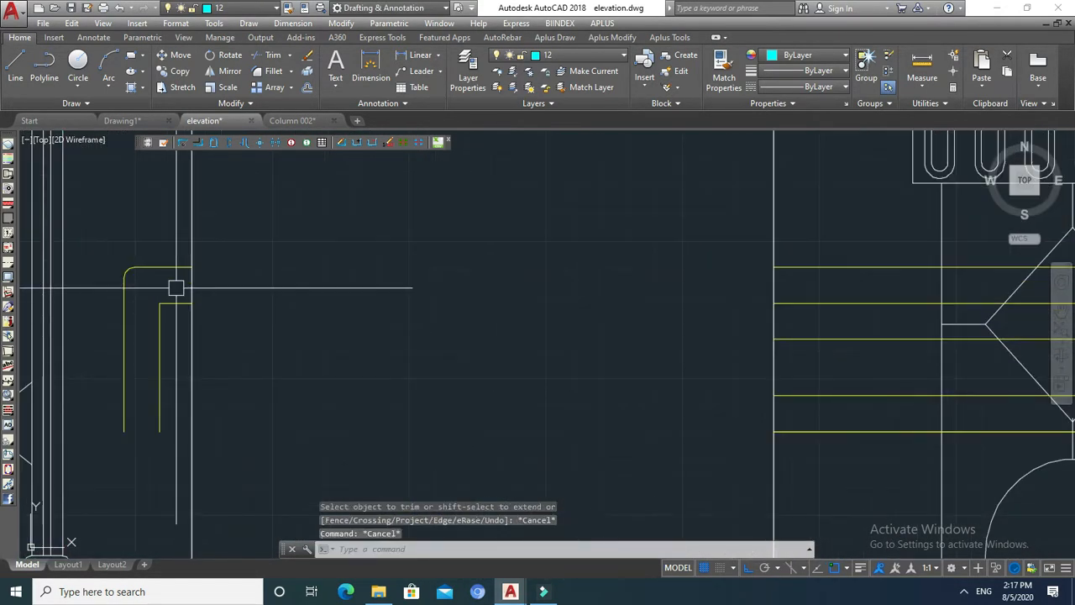
pyautogui.scroll(-3, 180, 240)
pyautogui.scroll(-1, 180, 241)
pyautogui.scroll(3, 338, 244)
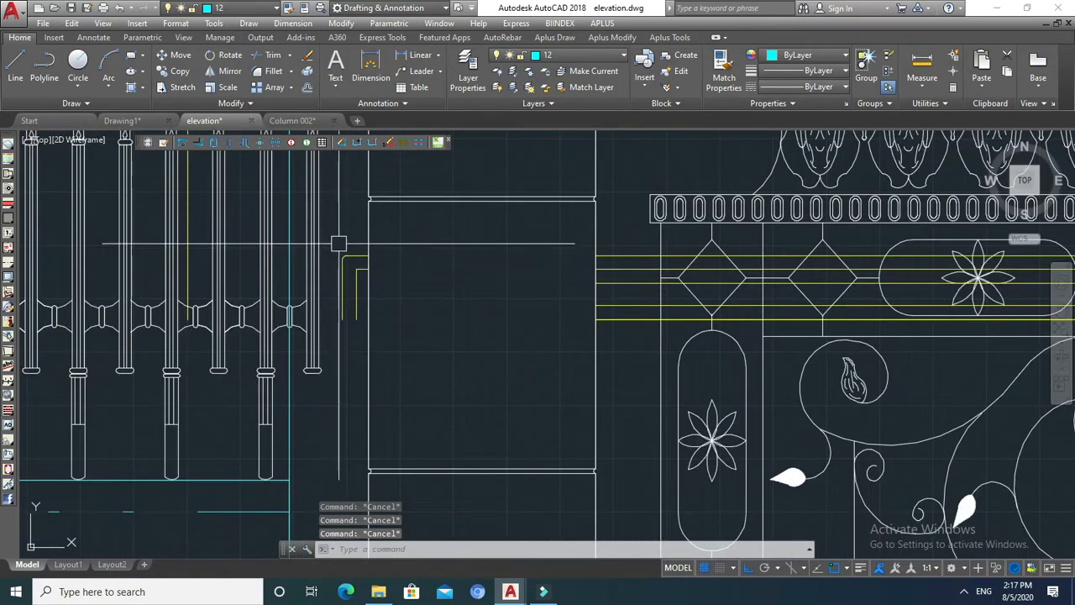
pyautogui.click(354, 312)
pyautogui.moveTo(343, 329)
pyautogui.mouseDown(button='middle')
pyautogui.moveTo(342, 348)
pyautogui.moveTo(403, 404)
pyautogui.mouseUp(button='middle')
pyautogui.write('e')
pyautogui.press('Return')
pyautogui.scroll(-3, 342, 347)
pyautogui.scroll(2, 395, 352)
pyautogui.press('Escape')
pyautogui.press('Escape')
# Erase the yellow vertical line that runs through the railing beside the left gate column
pyautogui.scroll(-3, 437, 353)
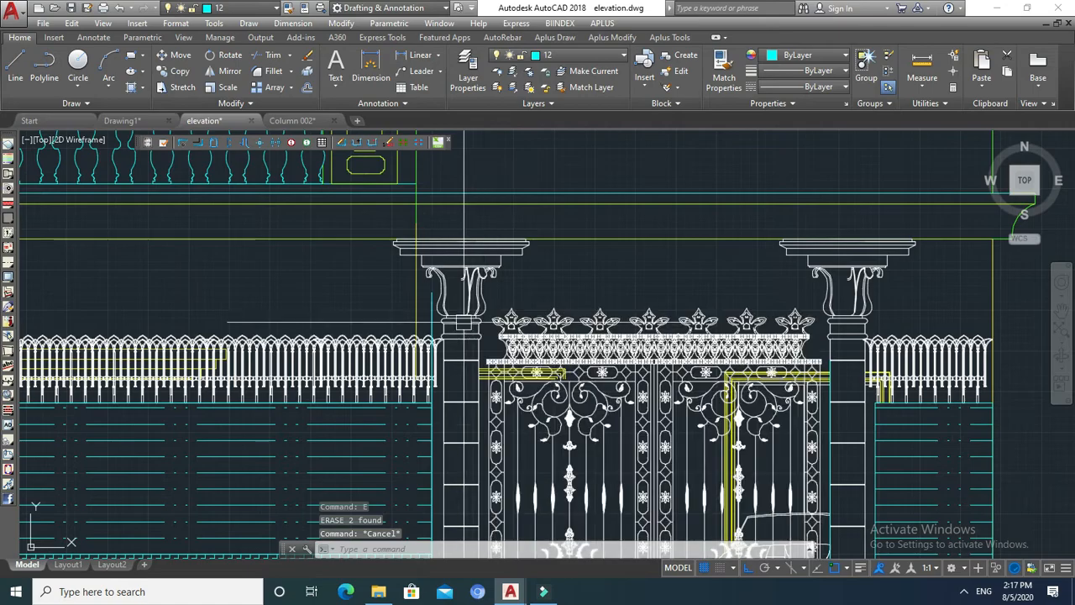
pyautogui.scroll(6, 434, 285)
pyautogui.click(412, 307)
pyautogui.scroll(-3, 412, 307)
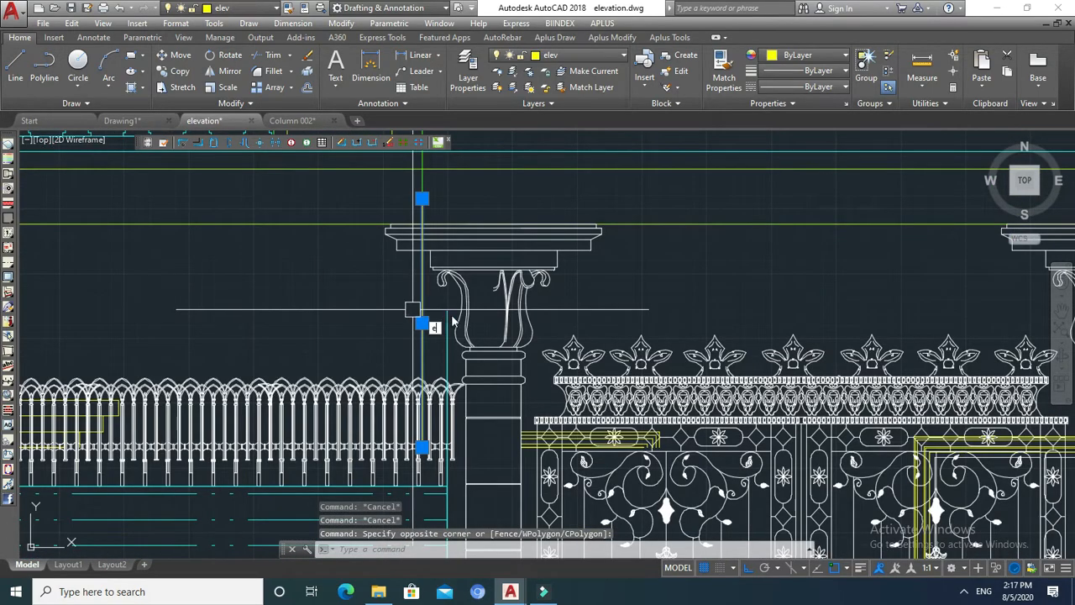
pyautogui.scroll(-2, 452, 320)
pyautogui.write('e')
pyautogui.press('Return')
pyautogui.scroll(-4, 510, 319)
pyautogui.press('Escape')
pyautogui.scroll(2, 514, 302)
pyautogui.press('Escape')
pyautogui.press('Escape')
# Erase the cyan vertical line running down through the right gate column's base
pyautogui.scroll(-3, 579, 319)
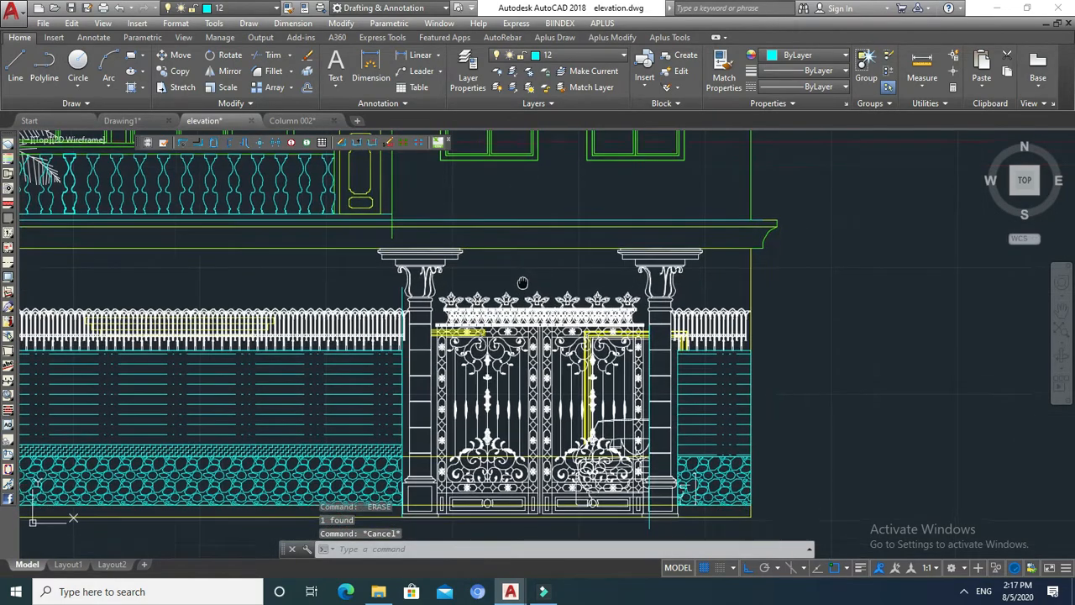
pyautogui.scroll(4, 618, 344)
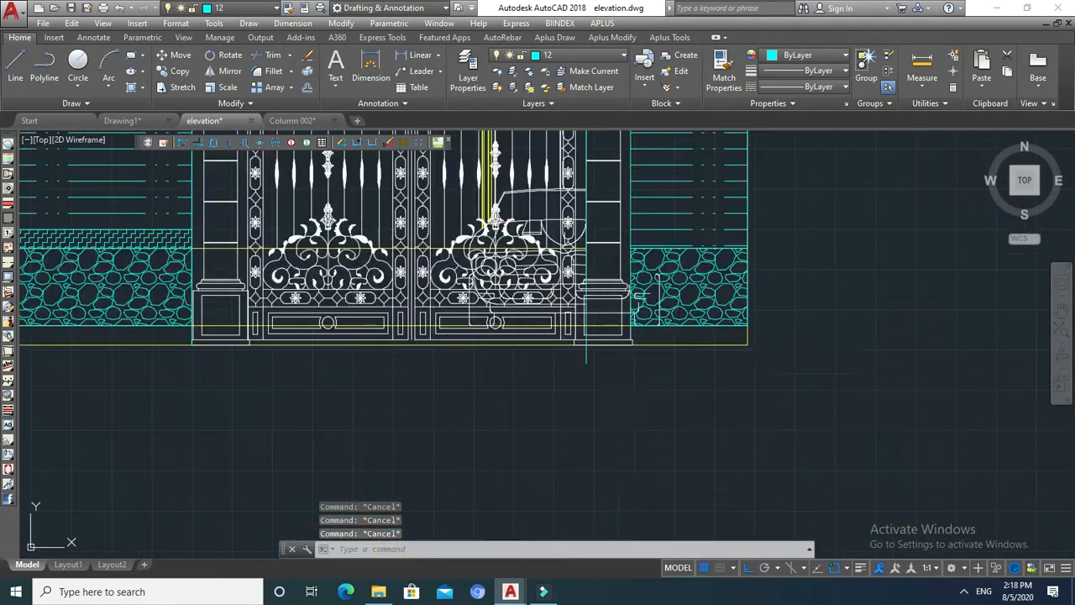
pyautogui.scroll(5, 567, 383)
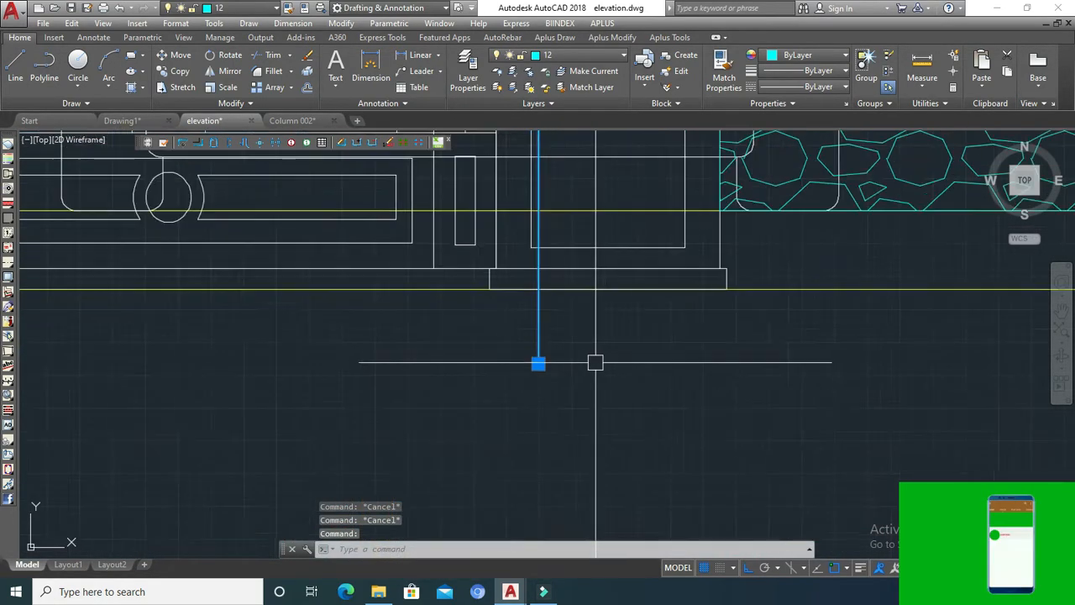
pyautogui.press('e')
pyautogui.press('Return')
pyautogui.scroll(-6, 562, 372)
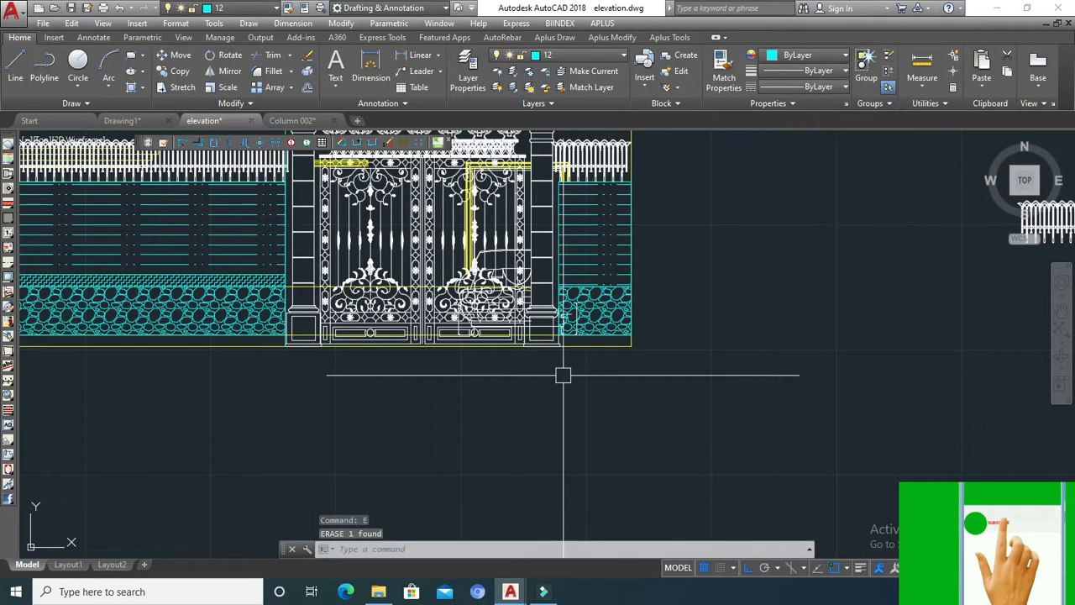
# Erase the yellow horizontal line crossing the gate at the height of the stone band's top
pyautogui.moveTo(641, 377); pyautogui.dragTo(799, 367, button='middle')
pyautogui.scroll(10, 664, 364)
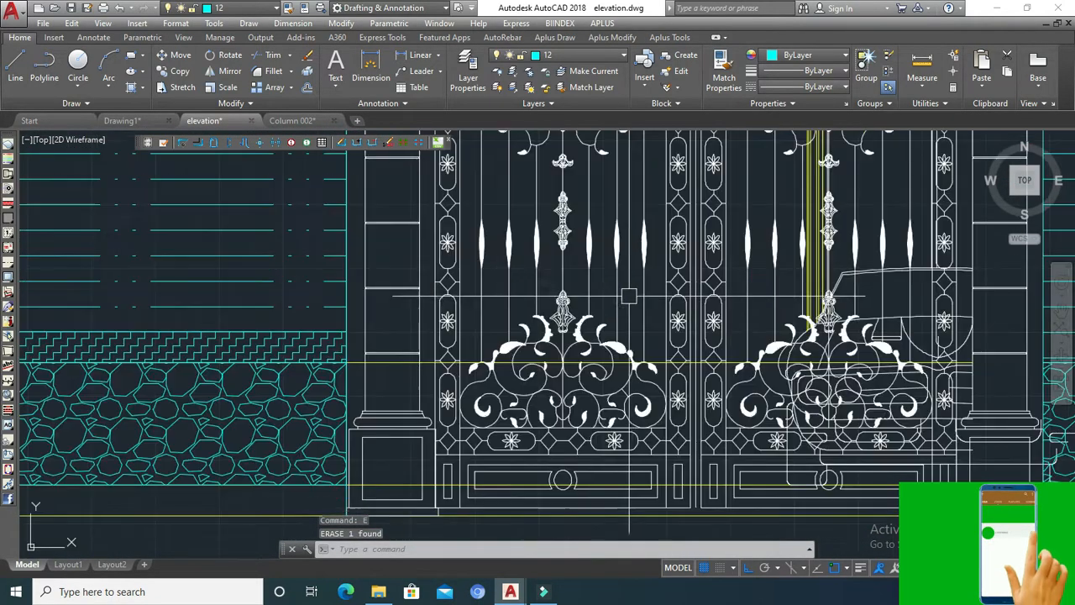
pyautogui.press('Escape')
pyautogui.scroll(-8, 661, 363)
pyautogui.click(632, 332)
pyautogui.scroll(3, 632, 330)
pyautogui.press('e')
pyautogui.press('Return')
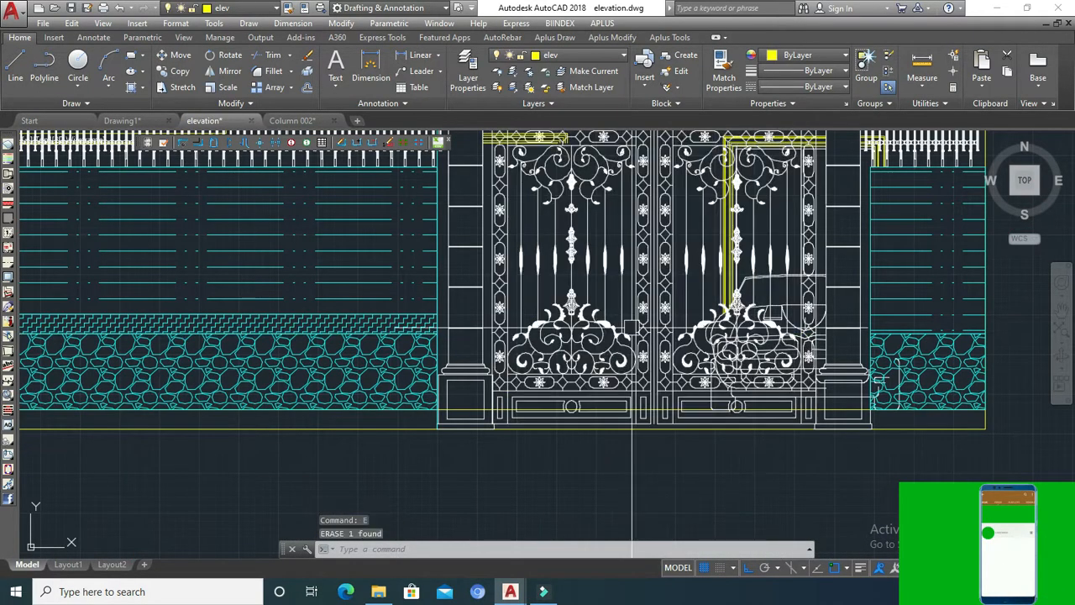
pyautogui.scroll(-6, 632, 332)
pyautogui.moveTo(635, 370)
pyautogui.mouseDown(button='middle')
pyautogui.moveTo(639, 409)
pyautogui.moveTo(612, 461)
pyautogui.mouseUp(button='middle')
pyautogui.scroll(-4, 735, 340)
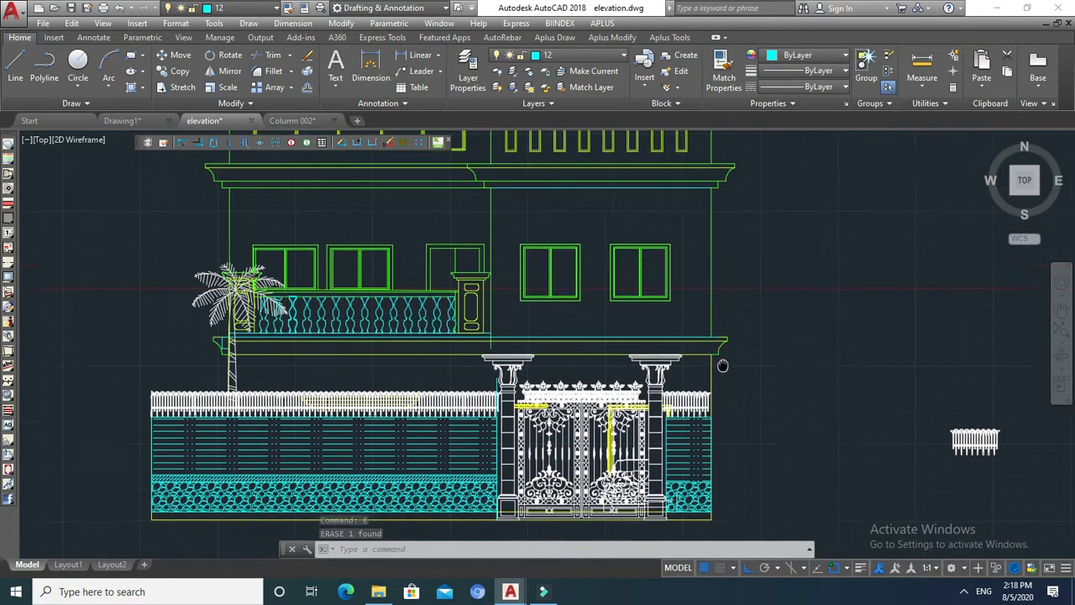
pyautogui.press('Escape')
pyautogui.press('Escape')
pyautogui.moveTo(644, 264)
pyautogui.mouseDown(button='middle')
pyautogui.moveTo(642, 299)
pyautogui.moveTo(622, 251)
pyautogui.moveTo(614, 321)
pyautogui.mouseUp(button='middle')
pyautogui.scroll(2, 625, 270)
pyautogui.moveTo(596, 280); pyautogui.dragTo(617, 346, button='middle')
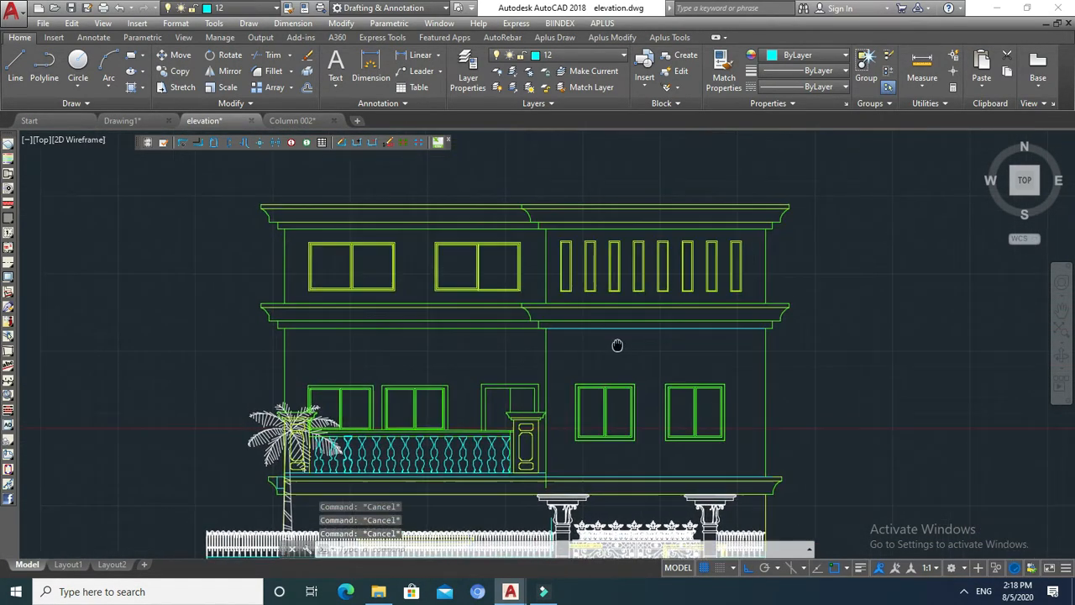
pyautogui.scroll(2, 561, 262)
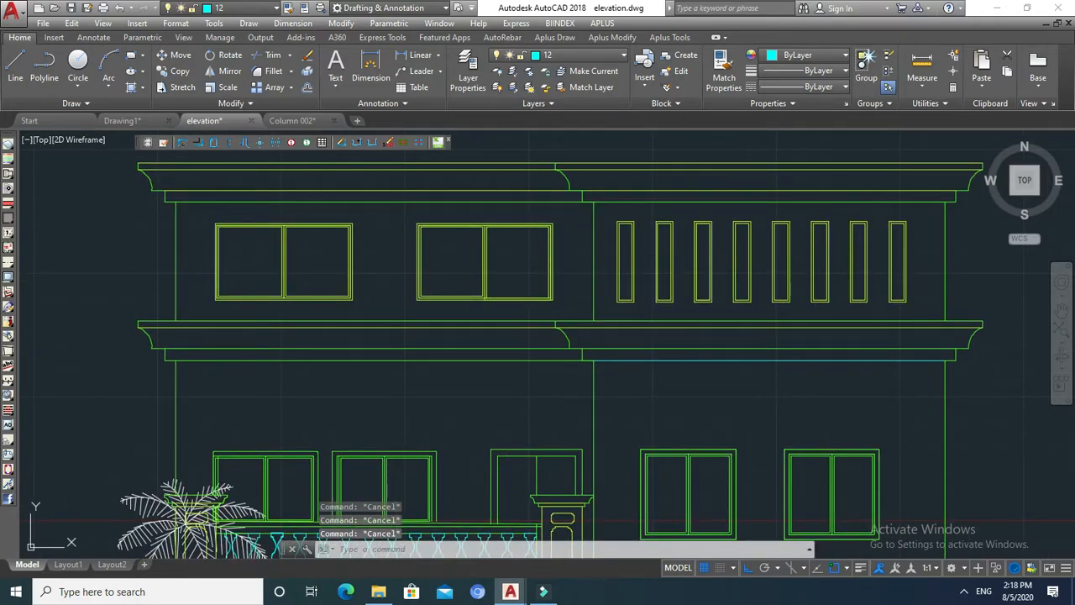
pyautogui.write('h')
pyautogui.press('Return')
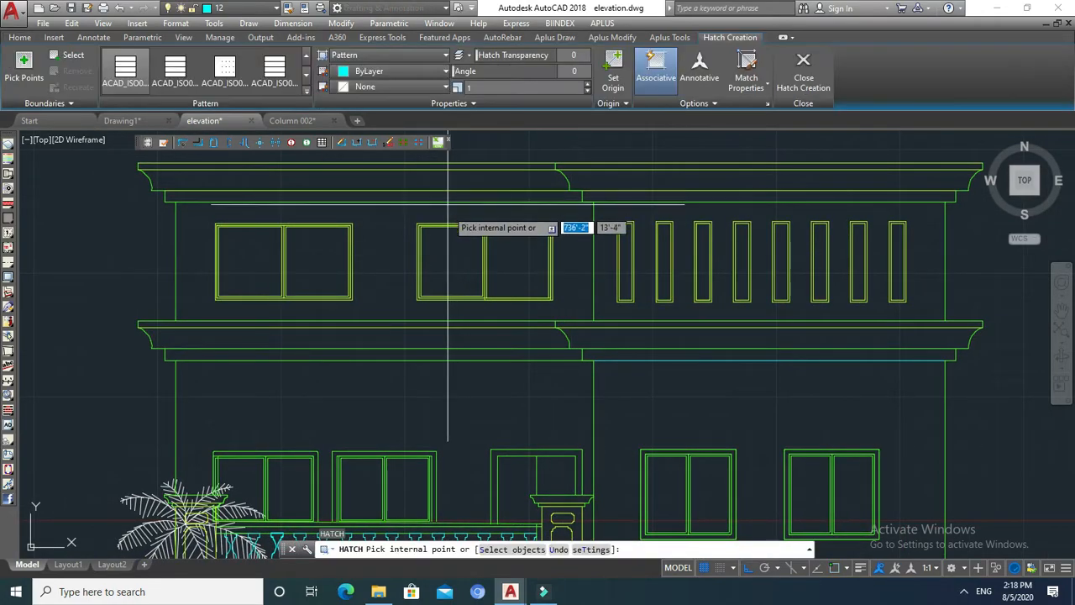
pyautogui.click(305, 92)
pyautogui.scroll(-3, 250, 195)
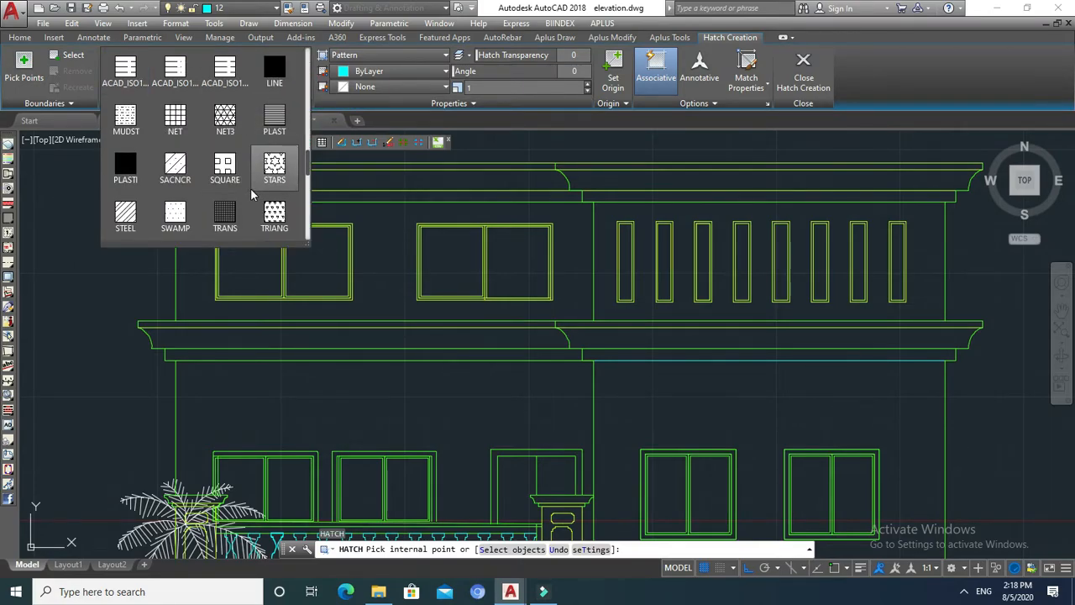
pyautogui.scroll(-3, 251, 195)
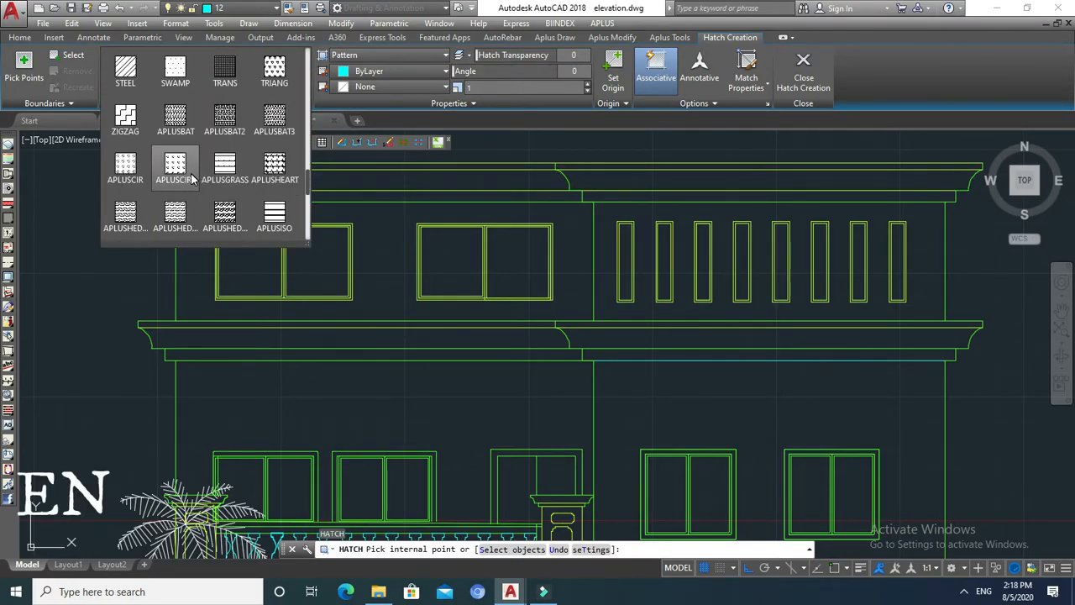
pyautogui.scroll(-3, 236, 193)
pyautogui.scroll(1, 233, 186)
pyautogui.scroll(3, 207, 156)
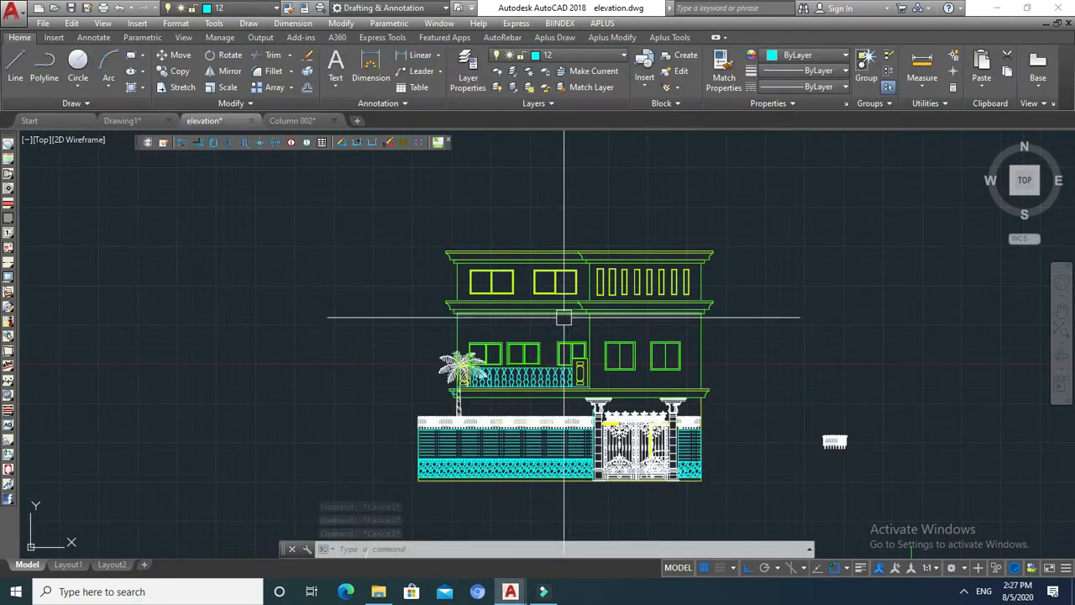
# Hatch both panes of the two wide top-floor windows with the CORK pattern at scale 11
pyautogui.scroll(7, 559, 311)
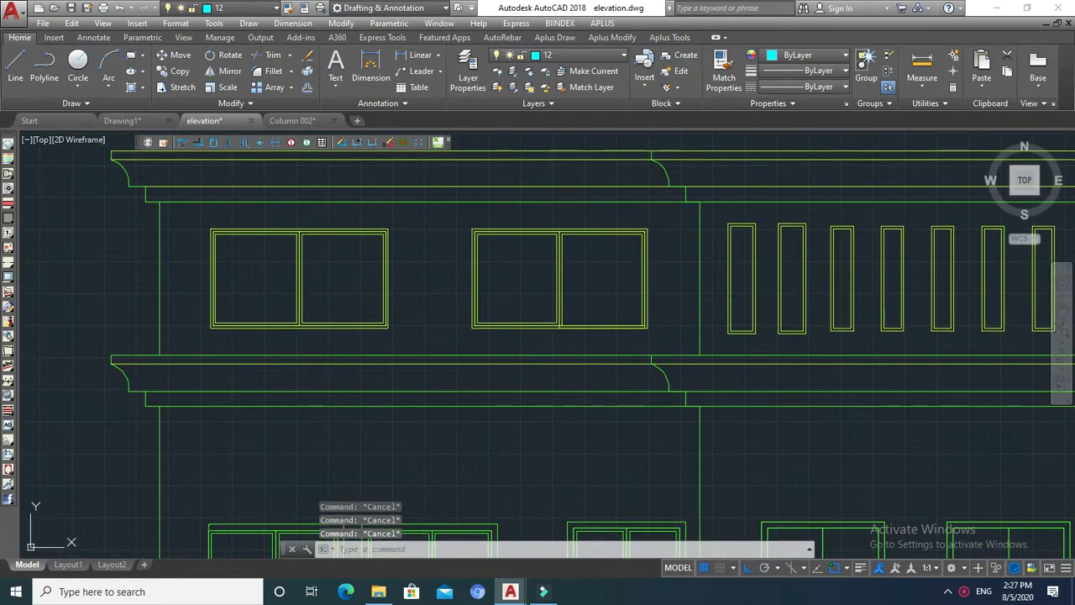
pyautogui.write('h')
pyautogui.press('Return')
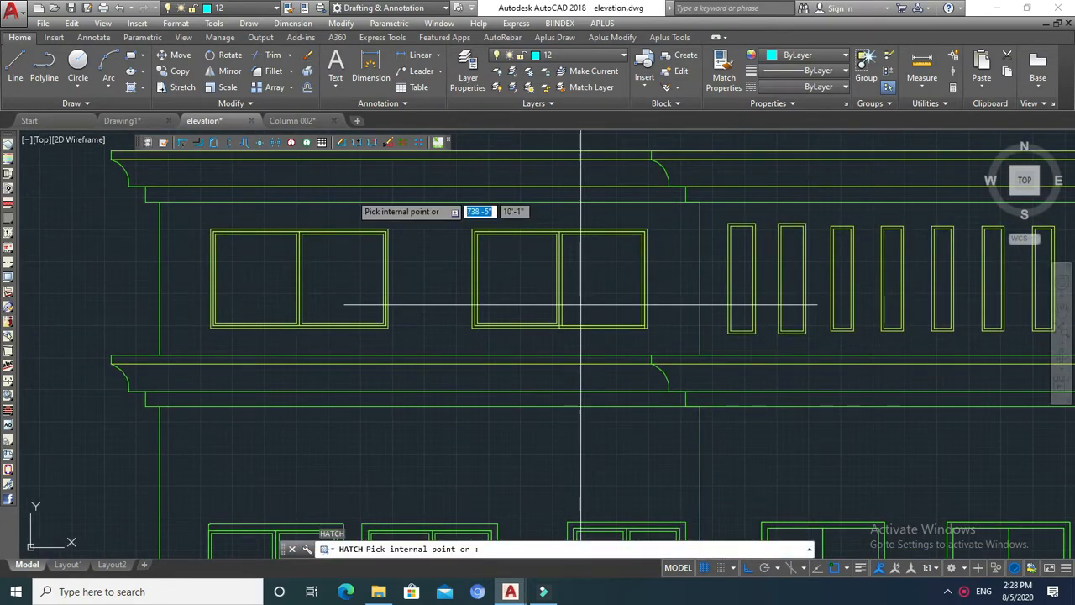
pyautogui.click(226, 71)
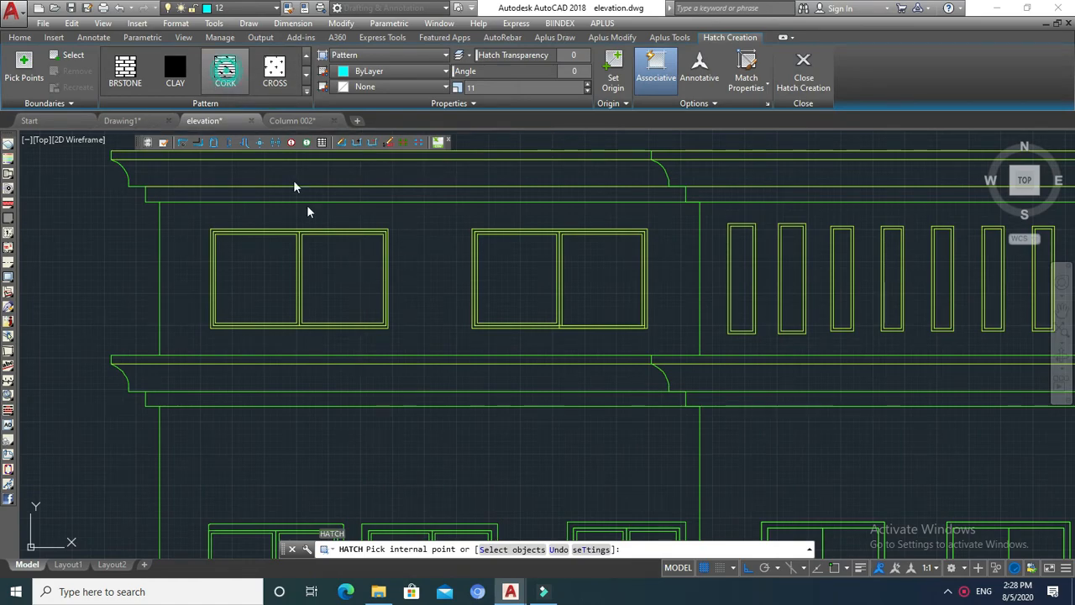
pyautogui.click(319, 271)
pyautogui.click(273, 281)
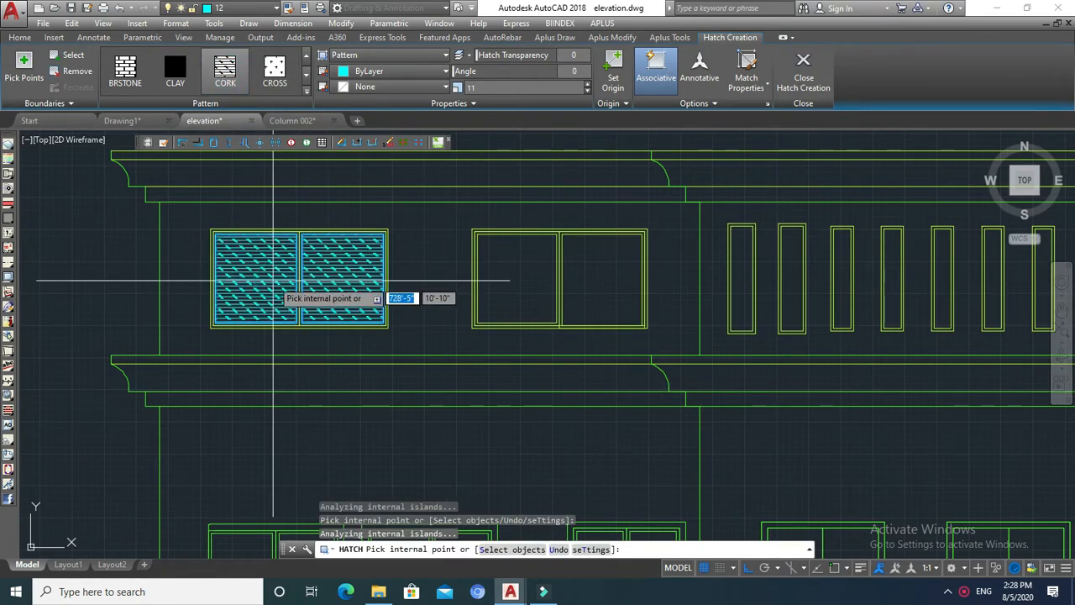
pyautogui.click(494, 273)
pyautogui.click(606, 289)
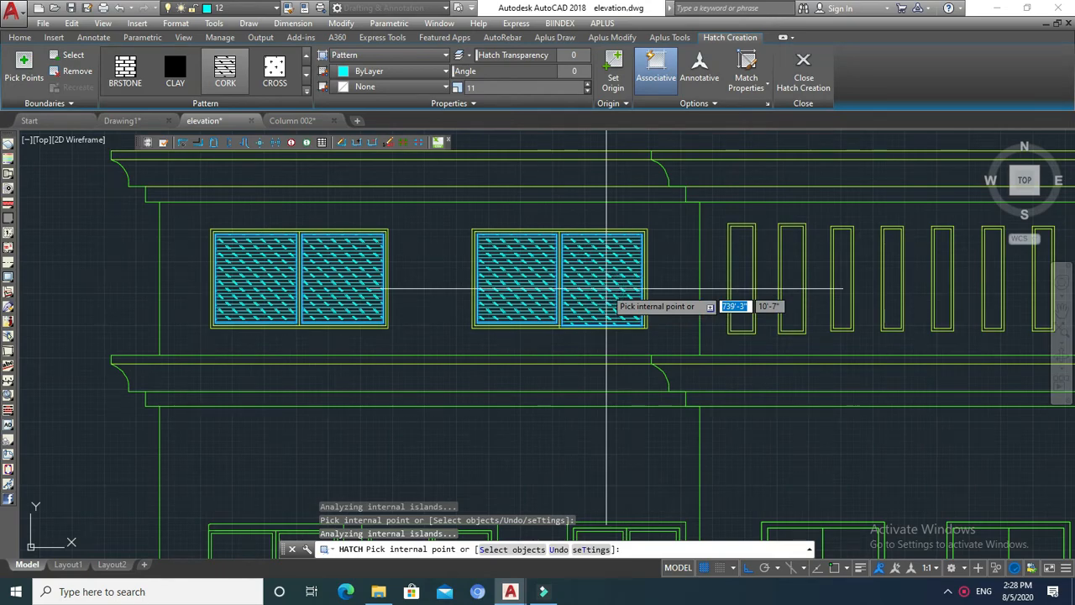
pyautogui.press('Escape')
pyautogui.moveTo(622, 279); pyautogui.dragTo(484, 285, button='middle')
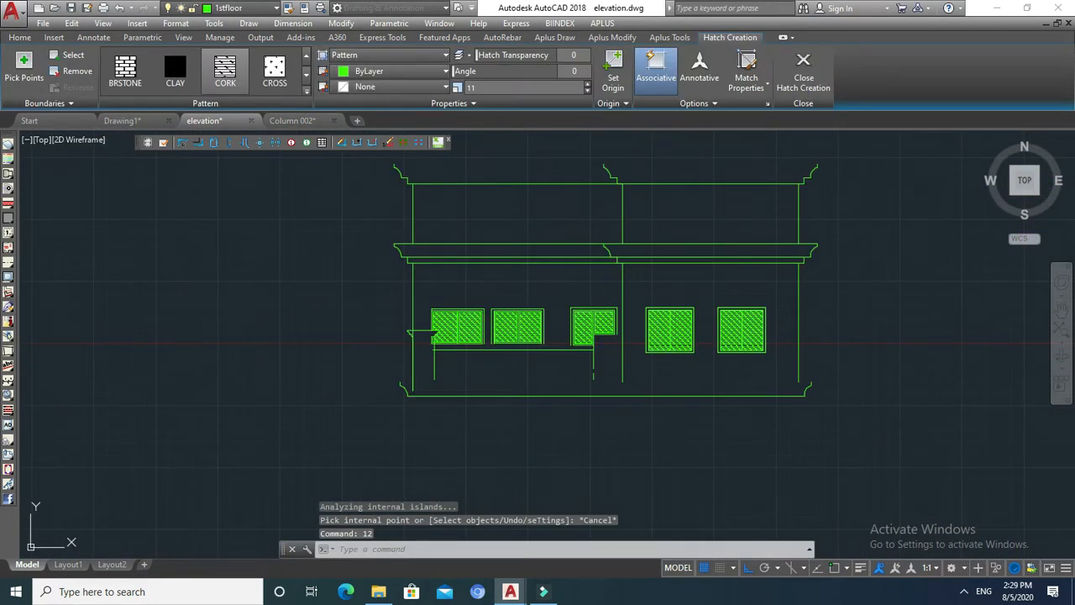
pyautogui.press('Escape')
# Change the color of the window hatches on the floor with the balcony to blue 39,118,187
pyautogui.scroll(-2, 639, 370)
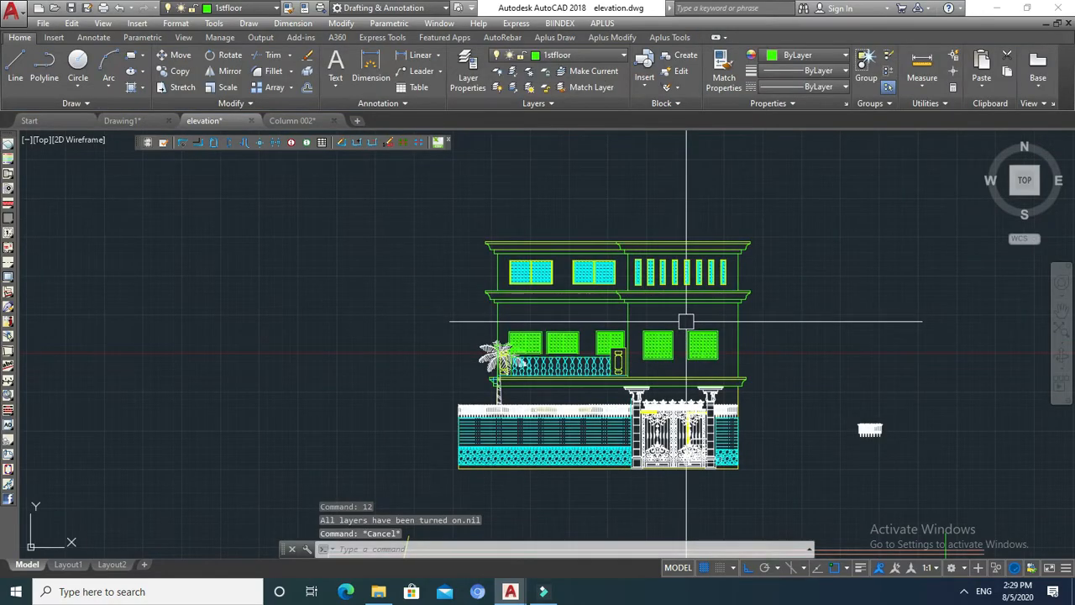
pyautogui.scroll(2, 687, 321)
pyautogui.moveTo(686, 321); pyautogui.dragTo(667, 292, button='middle')
pyautogui.scroll(8, 634, 310)
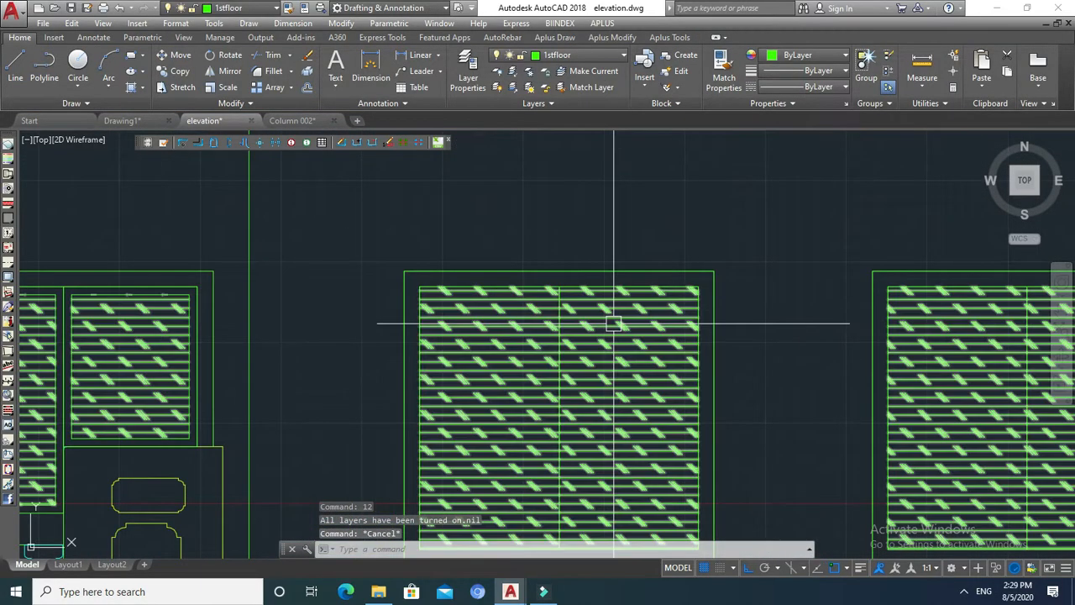
pyautogui.click(590, 356)
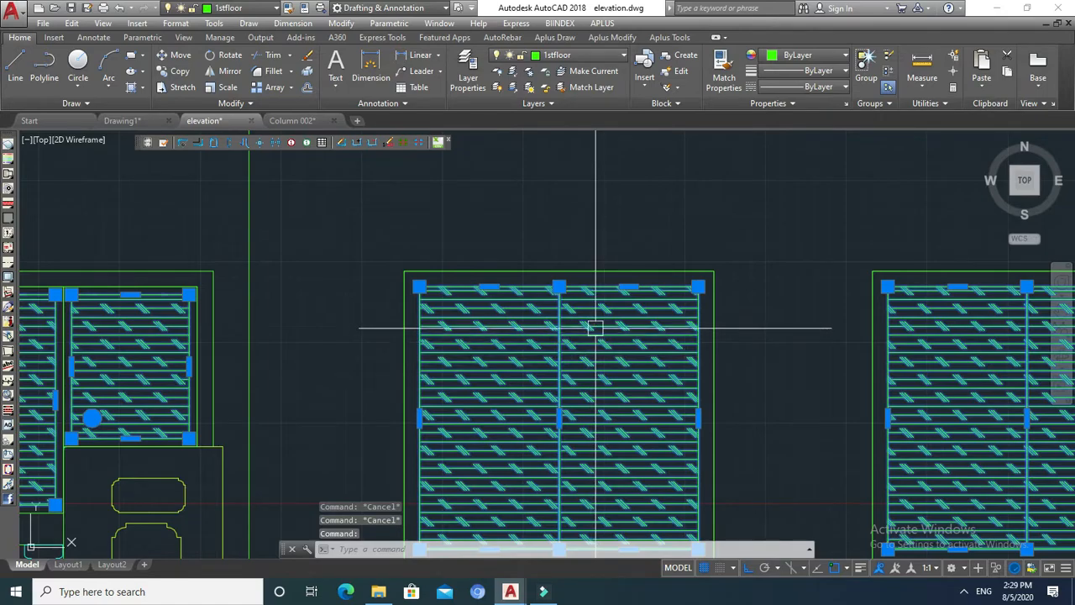
pyautogui.scroll(-4, 596, 328)
pyautogui.scroll(2, 597, 329)
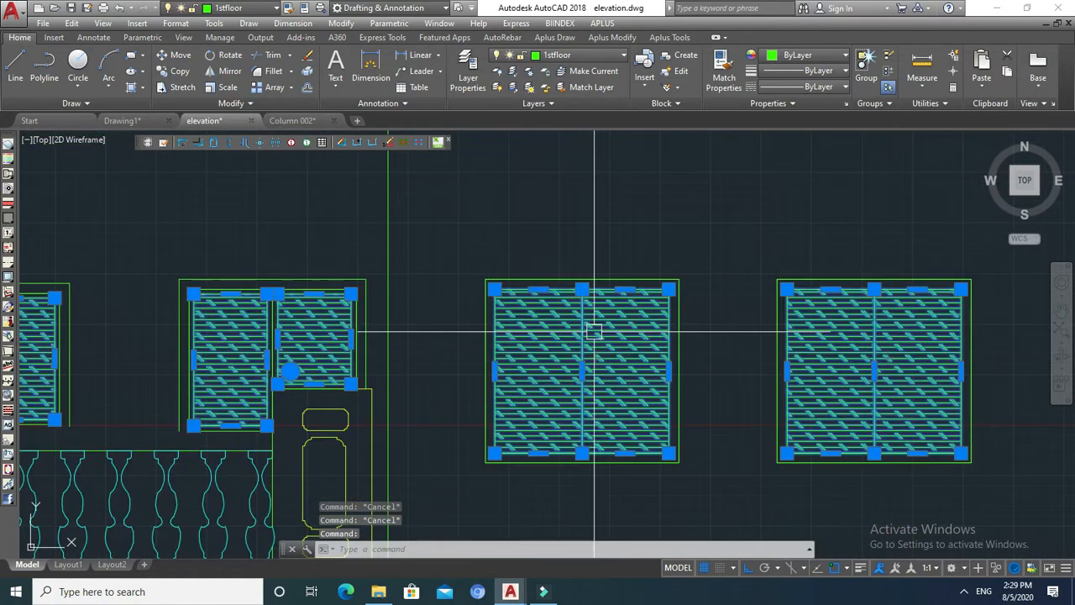
pyautogui.press('Escape')
pyautogui.click(610, 330)
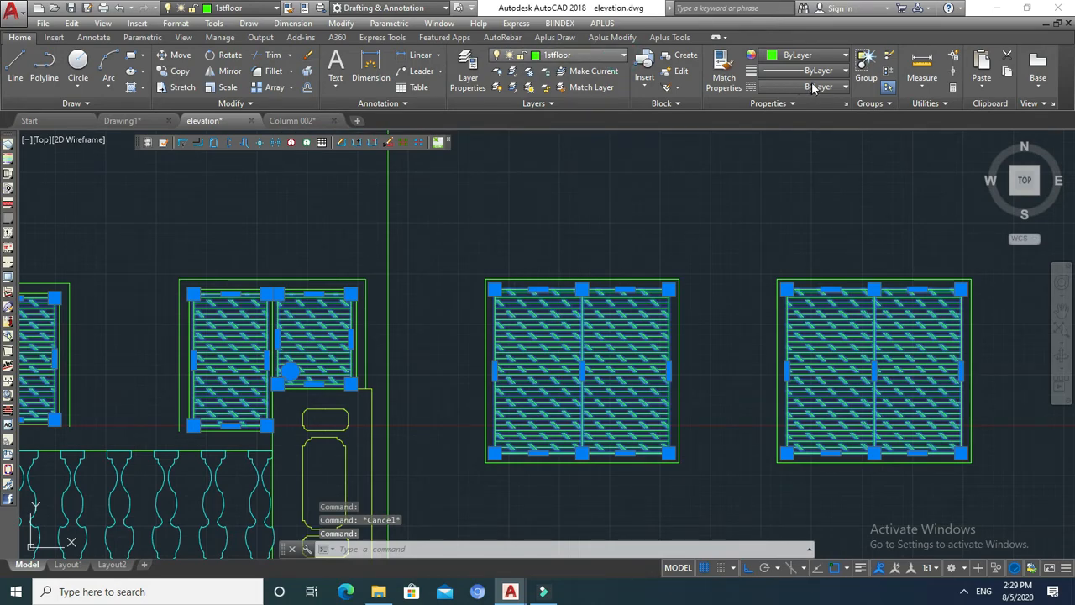
pyautogui.click(845, 57)
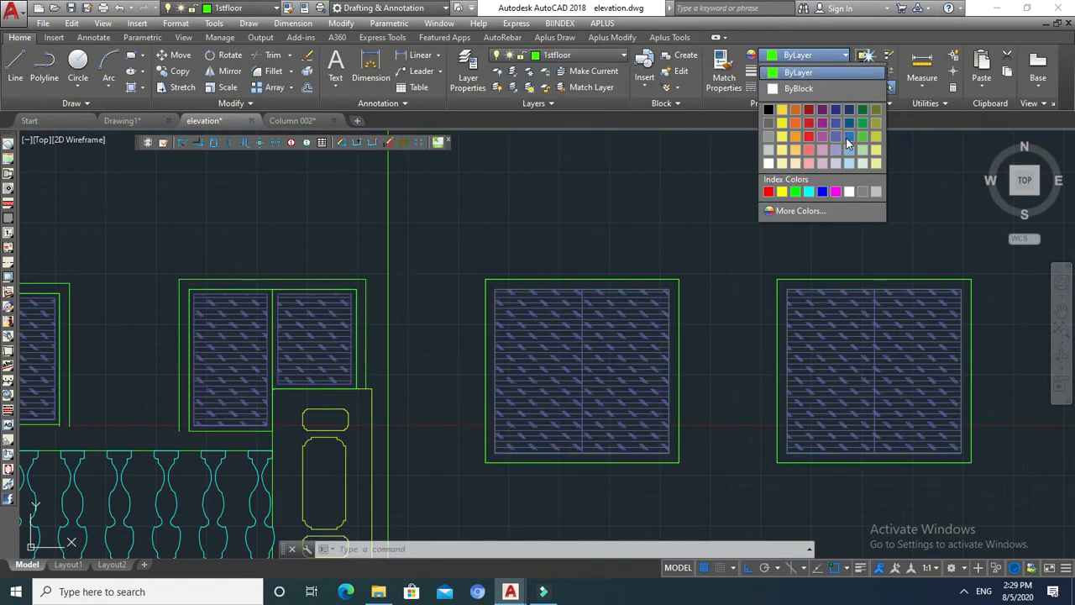
pyautogui.click(849, 138)
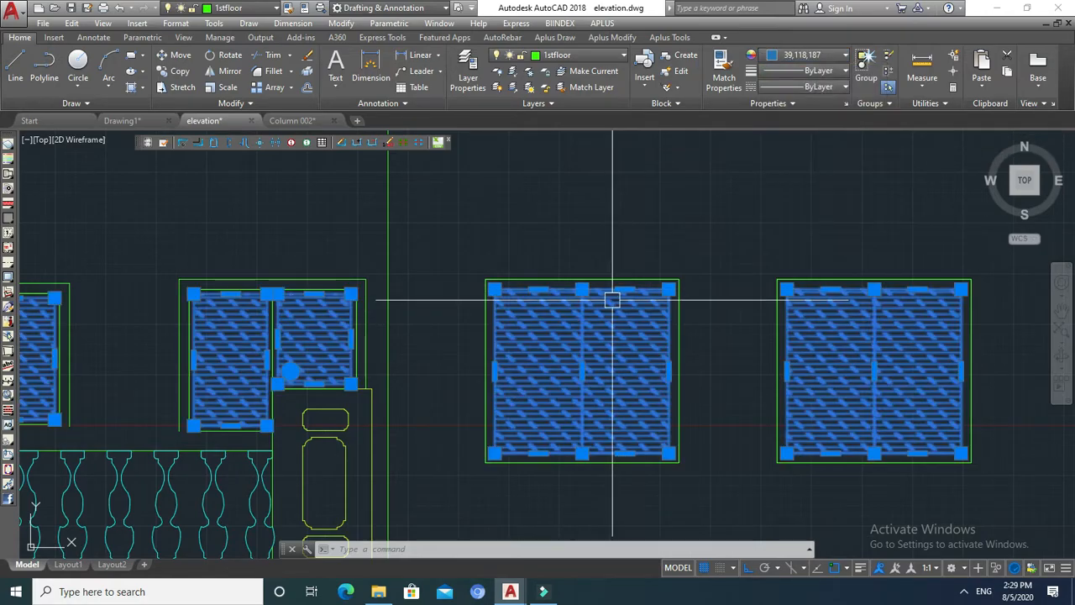
pyautogui.press('Escape')
# Change the color of the hatches in the top floor's wide and narrow windows to light lavender
pyautogui.scroll(-10, 669, 265)
pyautogui.scroll(6, 598, 210)
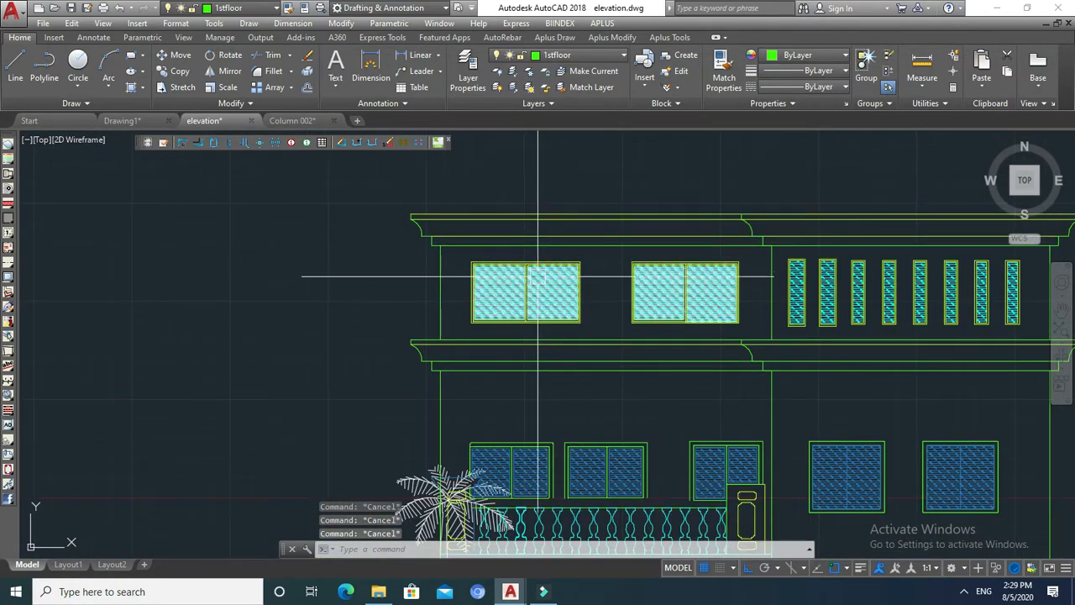
pyautogui.click(664, 291)
pyautogui.scroll(6, 807, 294)
pyautogui.click(799, 288)
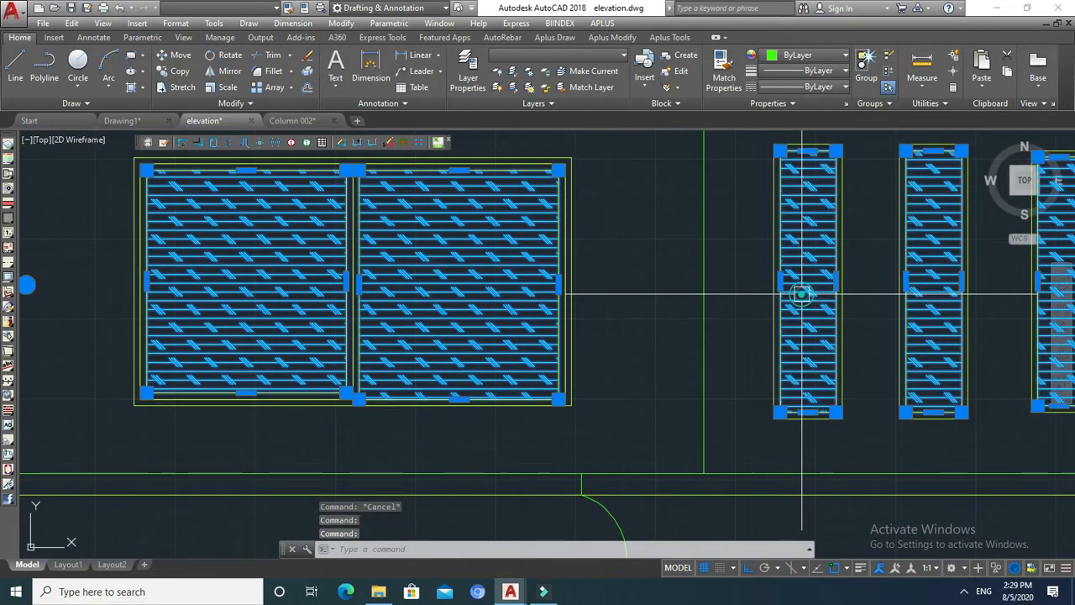
pyautogui.click(846, 55)
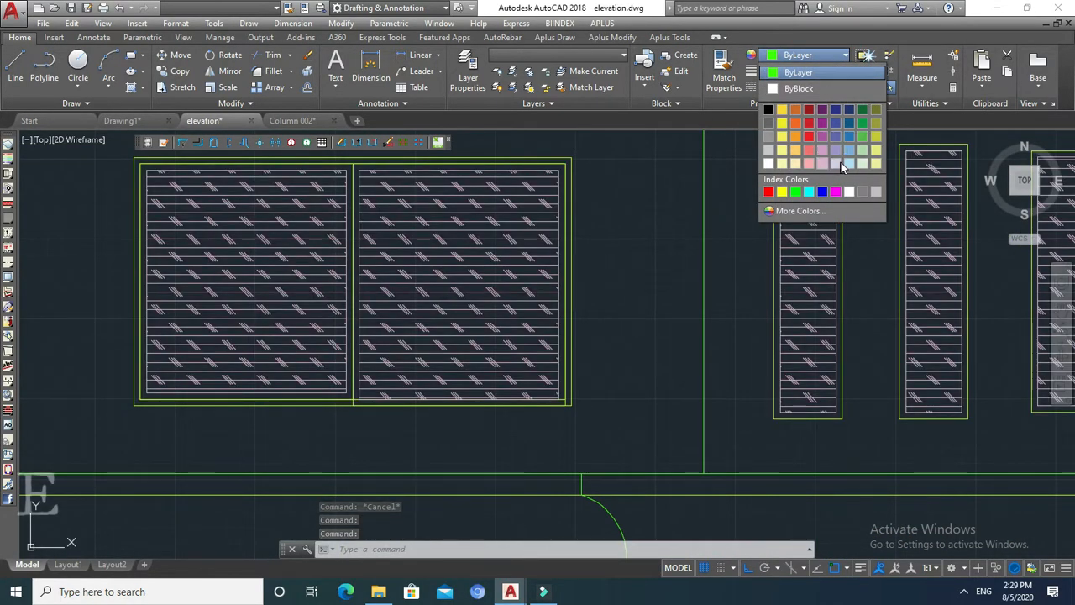
pyautogui.press('Escape')
pyautogui.press('Escape')
pyautogui.scroll(-6, 636, 256)
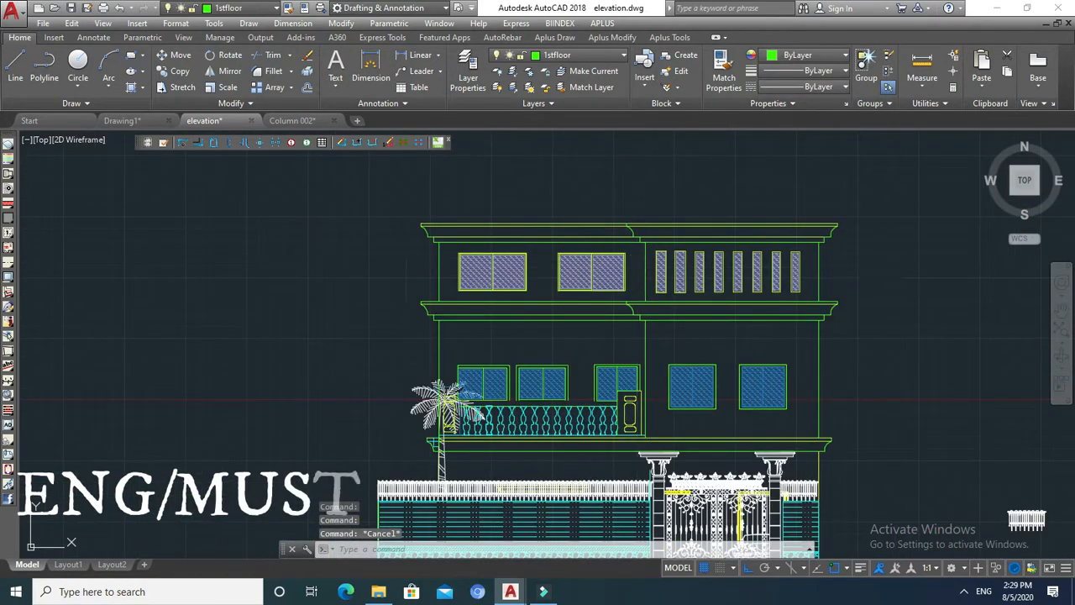
pyautogui.moveTo(636, 256)
pyautogui.mouseDown(button='middle')
pyautogui.moveTo(623, 151)
pyautogui.moveTo(736, 233)
pyautogui.moveTo(664, 240)
pyautogui.moveTo(657, 308)
pyautogui.mouseUp(button='middle')
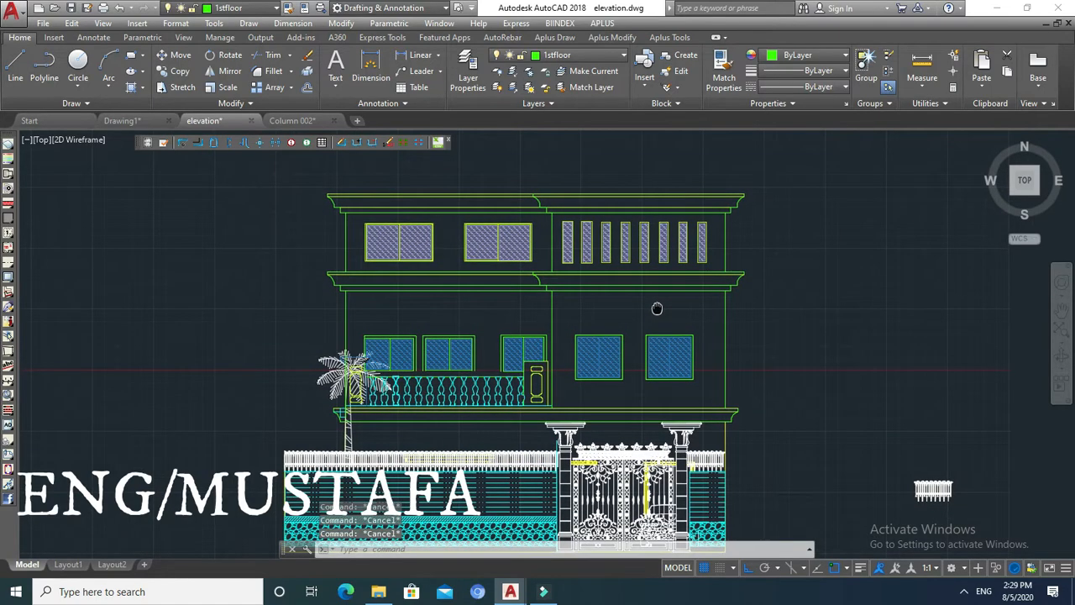
pyautogui.moveTo(792, 288); pyautogui.dragTo(790, 239, button='middle')
pyautogui.moveTo(770, 327); pyautogui.dragTo(806, 274, button='middle')
pyautogui.scroll(-5, 806, 274)
pyautogui.scroll(4, 753, 301)
pyautogui.moveTo(731, 299)
pyautogui.mouseDown(button='middle')
pyautogui.moveTo(645, 297)
pyautogui.moveTo(624, 316)
pyautogui.mouseUp(button='middle')
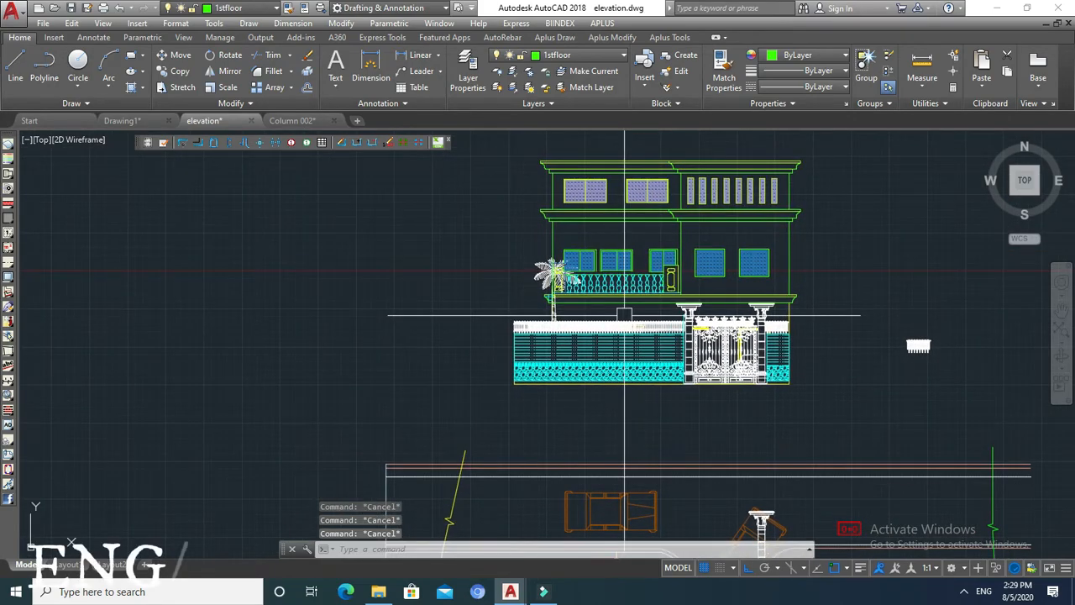
pyautogui.write('mt')
pyautogui.press('Return')
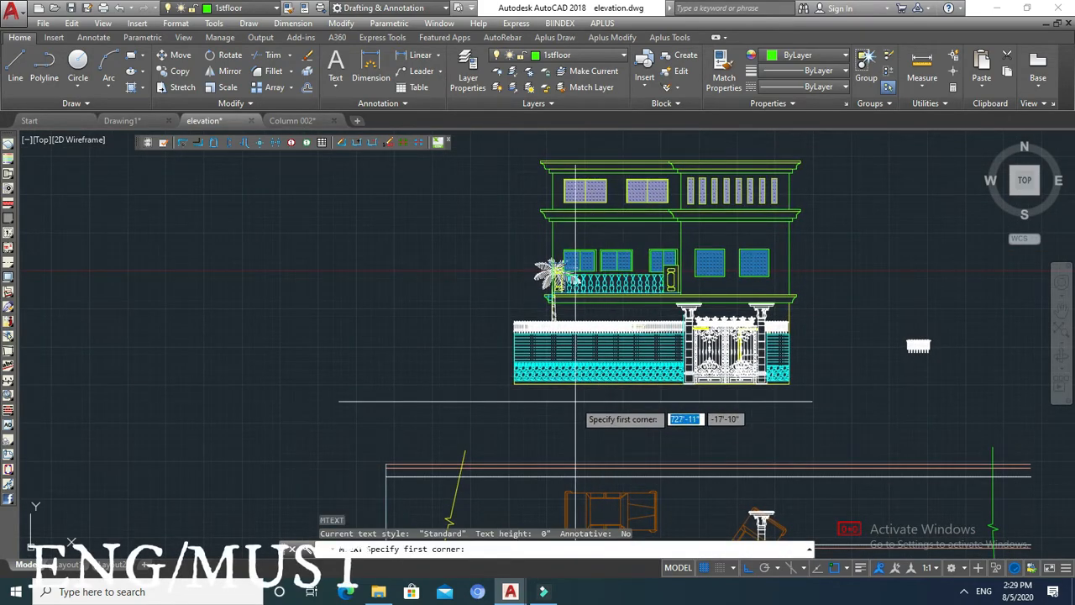
pyautogui.click(483, 384)
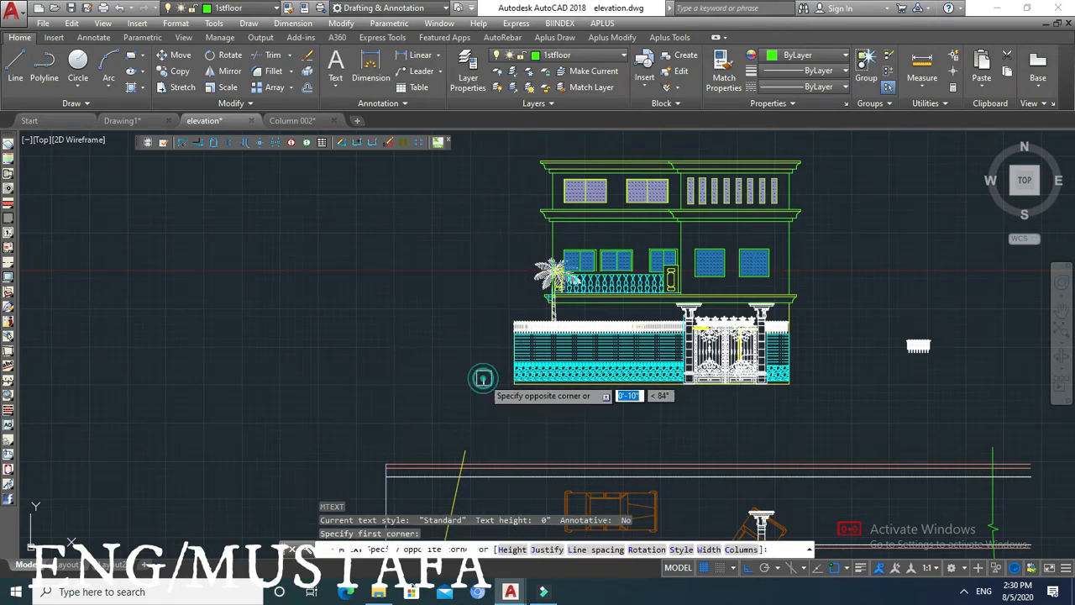
pyautogui.click(907, 409)
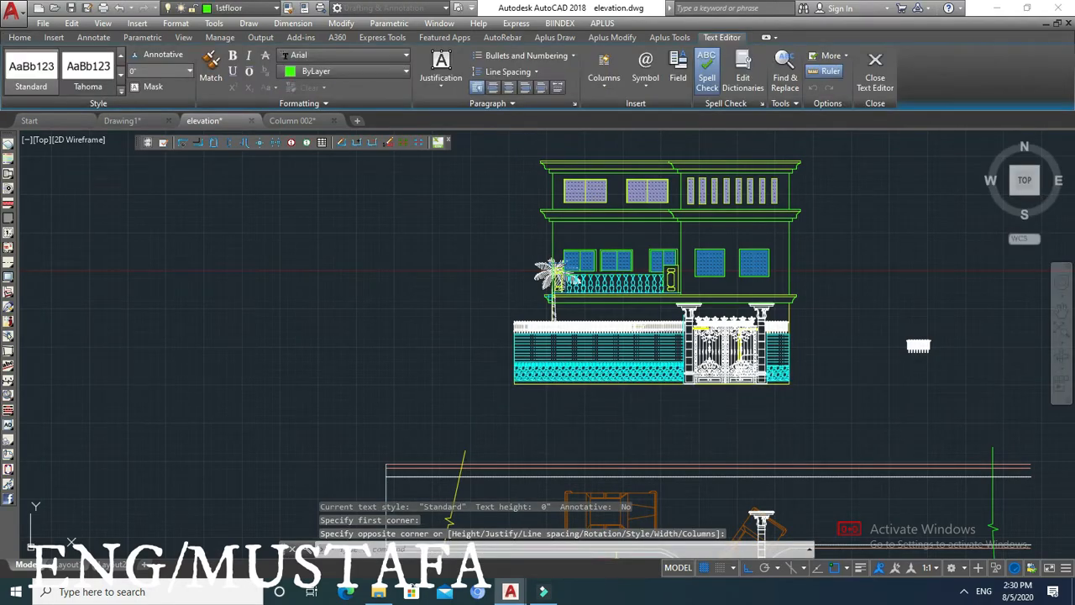
pyautogui.press('Escape')
pyautogui.press('Escape')
pyautogui.press('Escape')
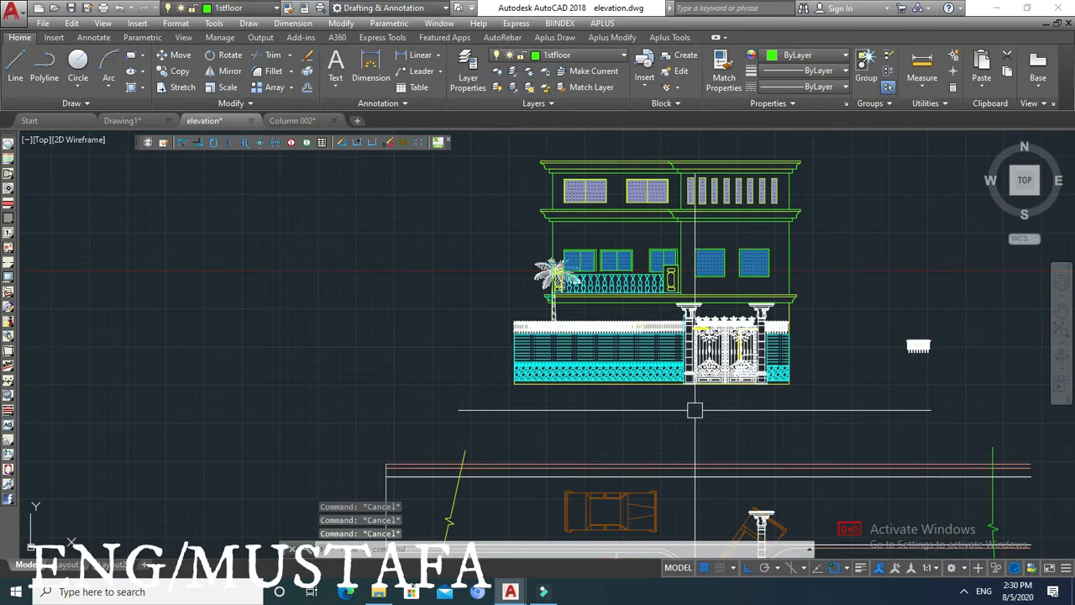
# Draw a rectangle about 63' wide and 7' high across the base of the elevation, extending past both ends of the boundary wall
pyautogui.write('rec')
pyautogui.press('Return')
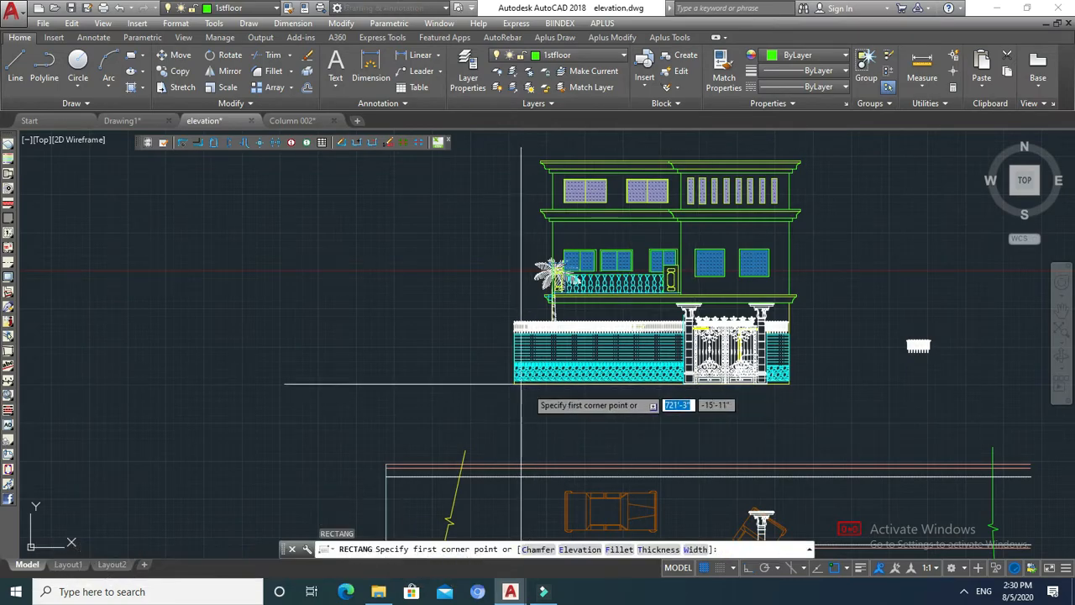
pyautogui.click(443, 379)
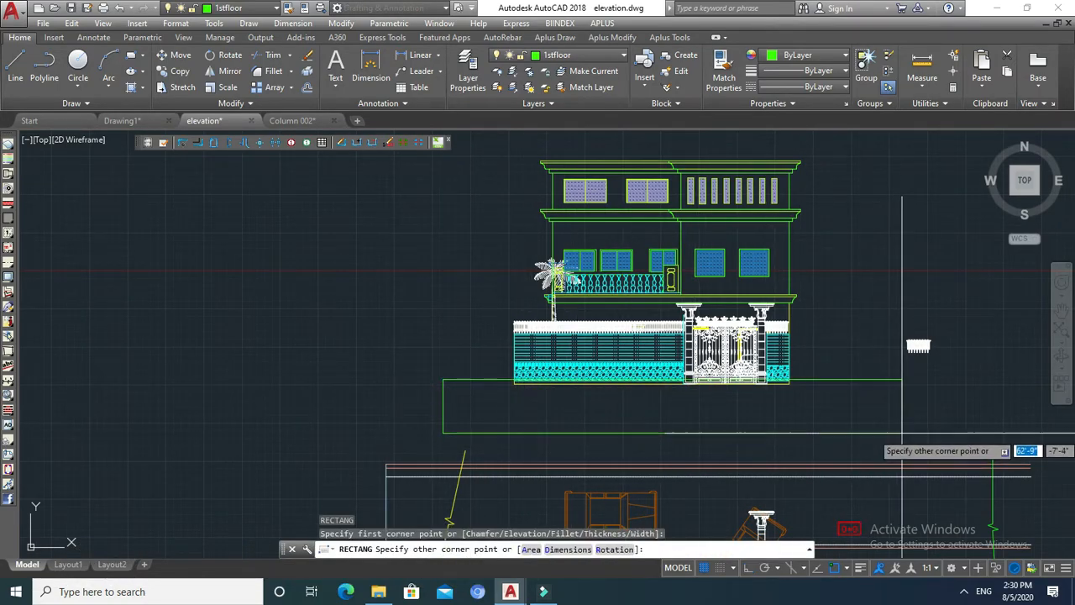
pyautogui.press('Escape')
# Stretch the rectangle's top edge down to the ground line beneath the boundary wall
pyautogui.scroll(8, 830, 411)
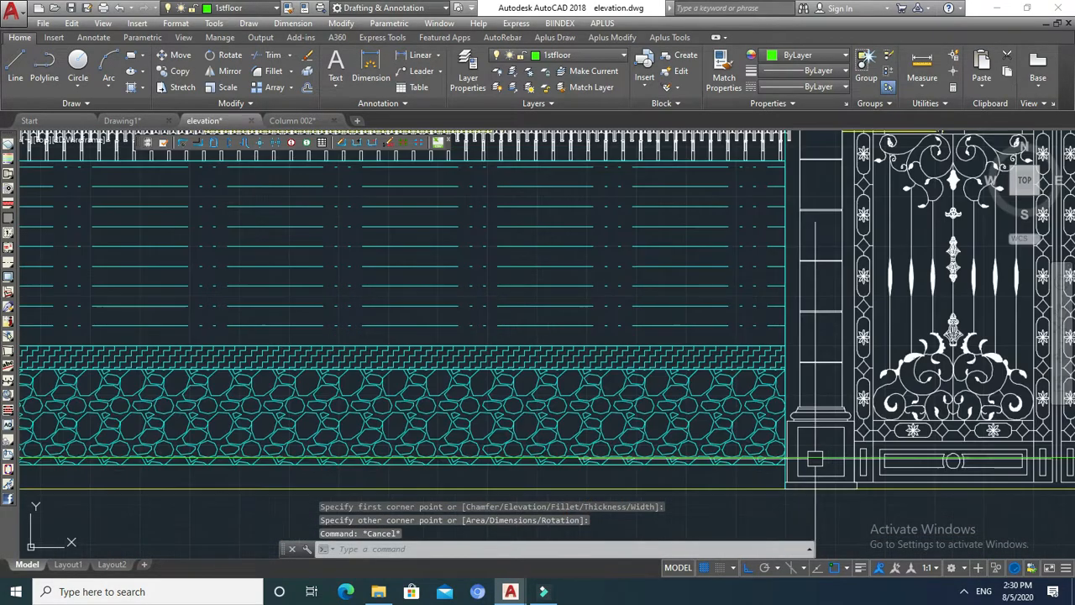
pyautogui.scroll(-5, 816, 457)
pyautogui.scroll(6, 815, 457)
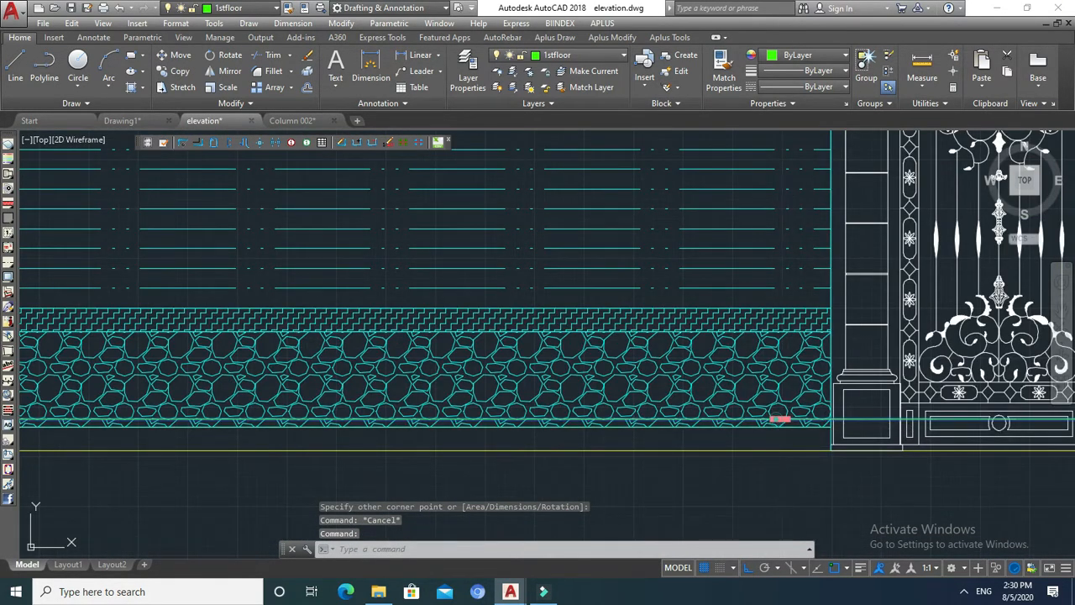
pyautogui.click(780, 420)
pyautogui.click(779, 451)
pyautogui.scroll(-5, 780, 452)
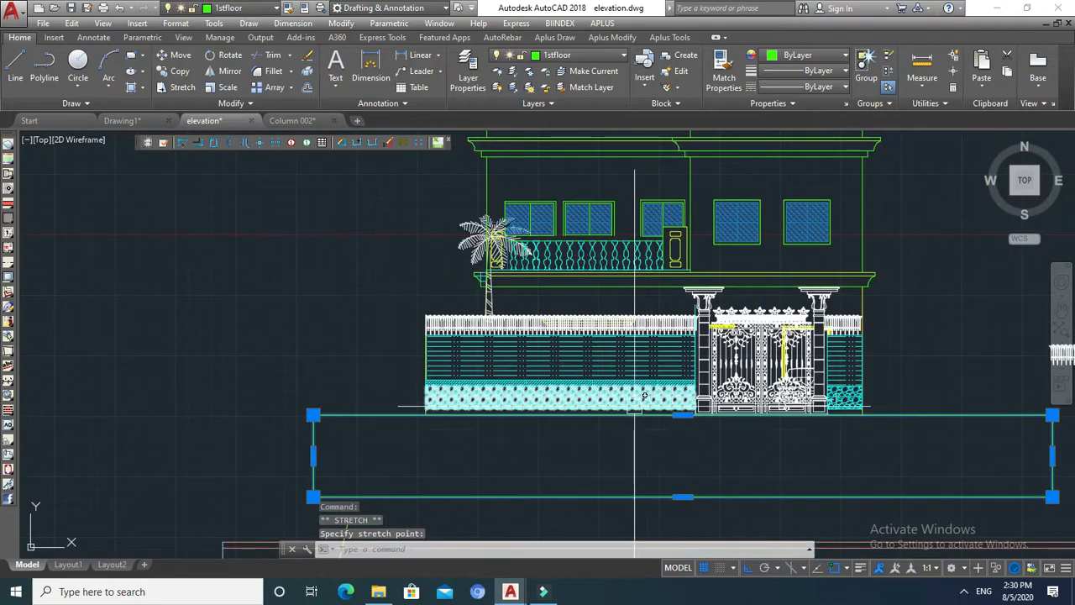
# Stretch the base rectangle's upper left corner inward along the ground line to slope its left end
pyautogui.moveTo(572, 431); pyautogui.dragTo(631, 375, button='middle')
pyautogui.click(372, 362)
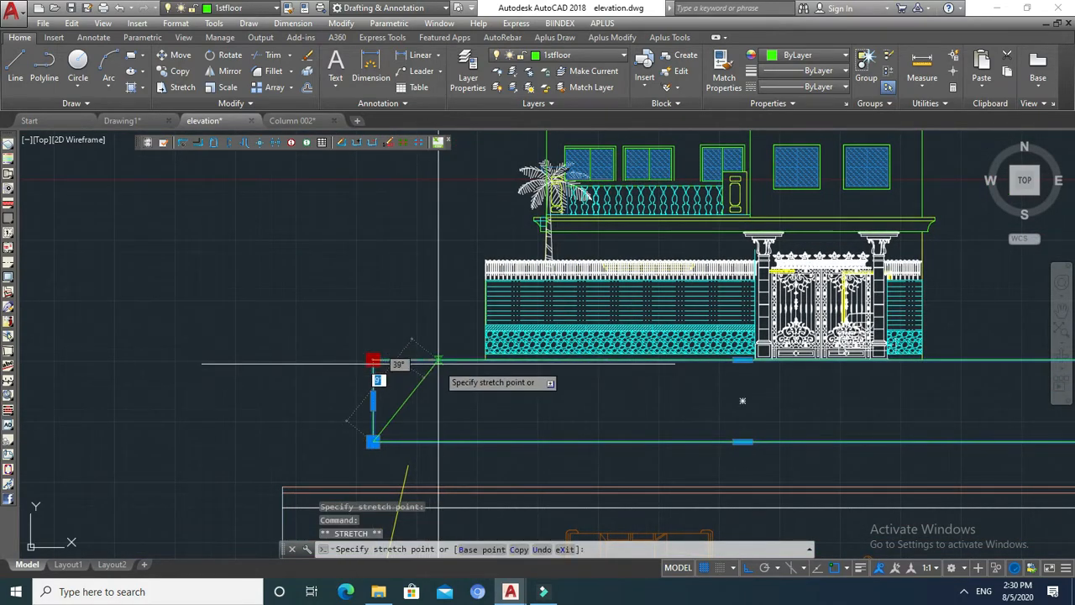
pyautogui.scroll(-5, 439, 361)
pyautogui.press('Escape')
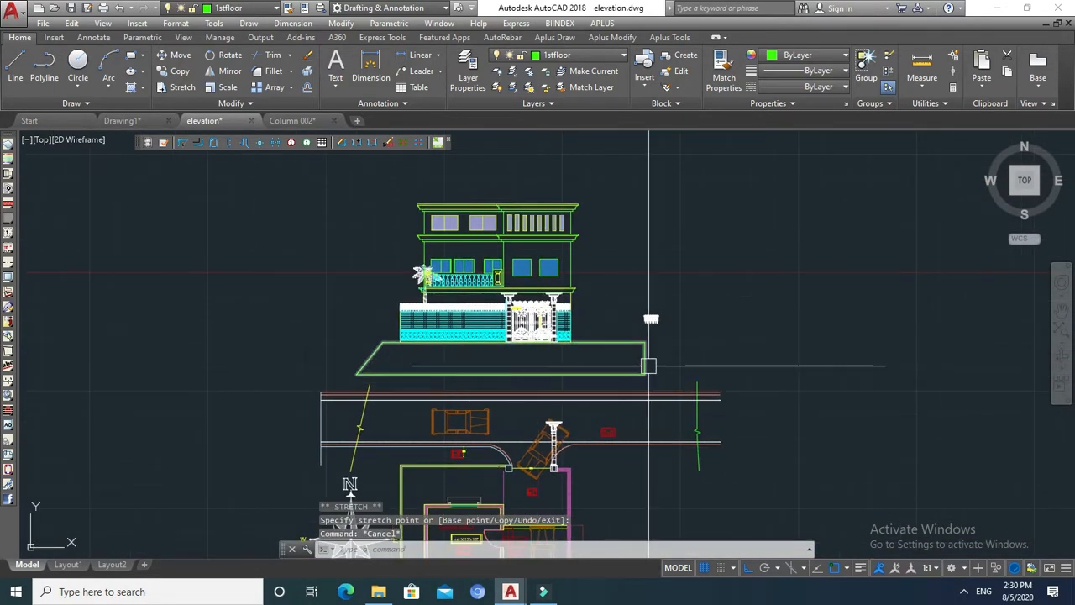
# Stretch the base rectangle's upper right corner inward along the ground line to complete a trapezoid
pyautogui.scroll(4, 643, 365)
pyautogui.scroll(2, 643, 365)
pyautogui.click(644, 334)
pyautogui.click(569, 336)
pyautogui.press('Escape')
pyautogui.scroll(-4, 569, 336)
pyautogui.moveTo(580, 336)
pyautogui.mouseDown(button='middle')
pyautogui.moveTo(630, 335)
pyautogui.moveTo(639, 313)
pyautogui.mouseUp(button='middle')
# Hatch the trapezoid below the boundary wall with the EARTH pattern at scale 66
pyautogui.scroll(3, 643, 308)
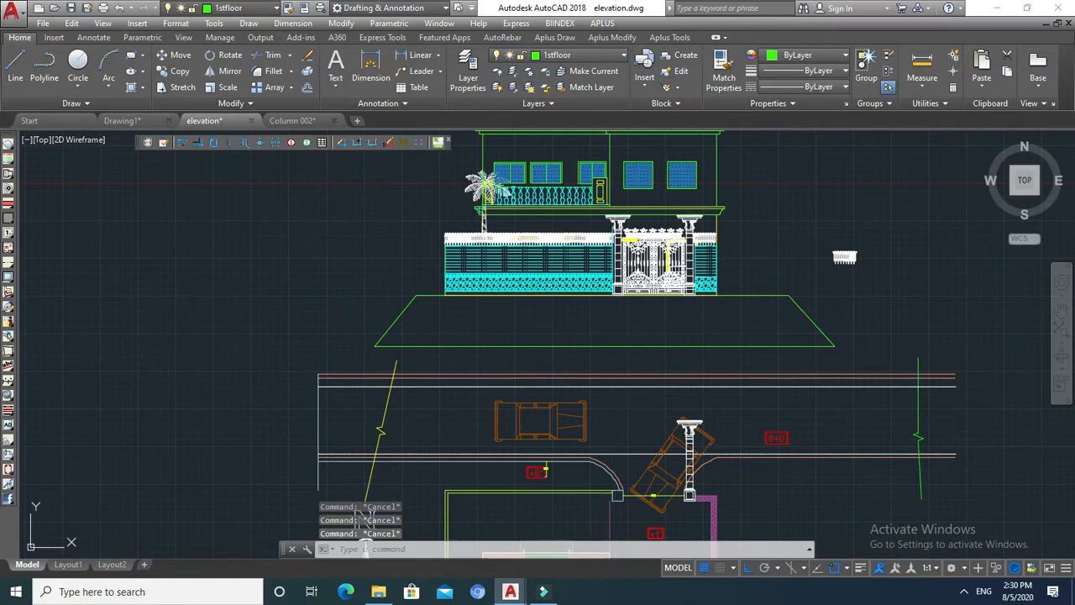
pyautogui.write('h')
pyautogui.press('Return')
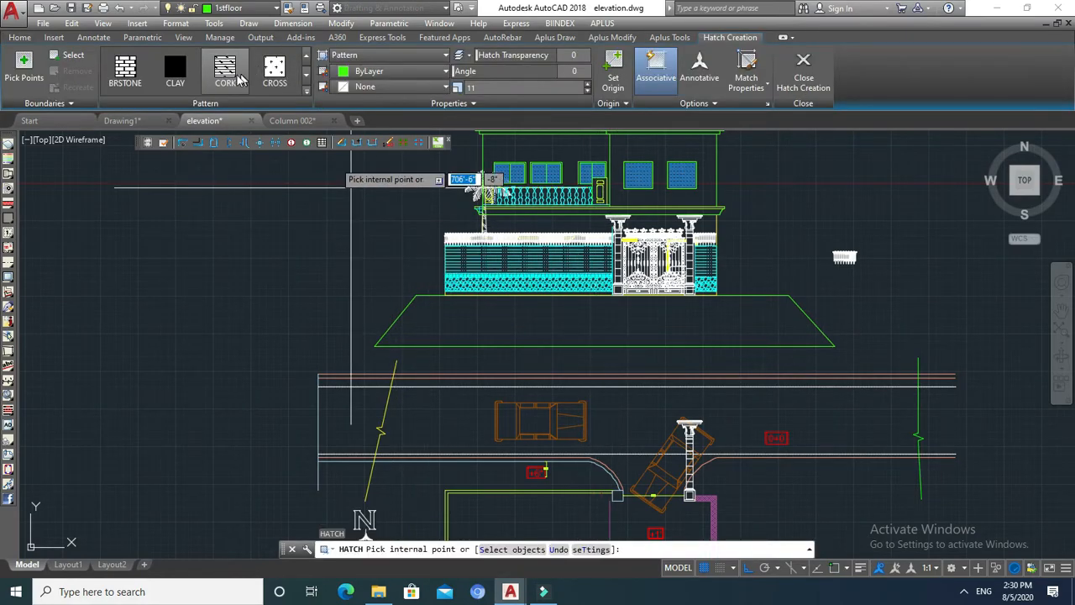
pyautogui.click(306, 91)
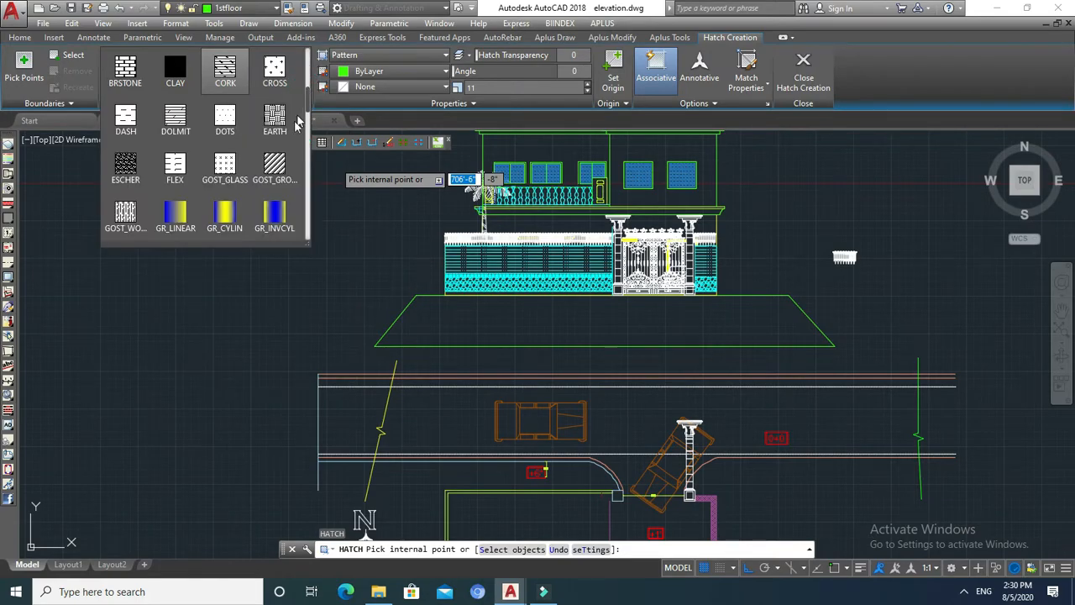
pyautogui.click(286, 139)
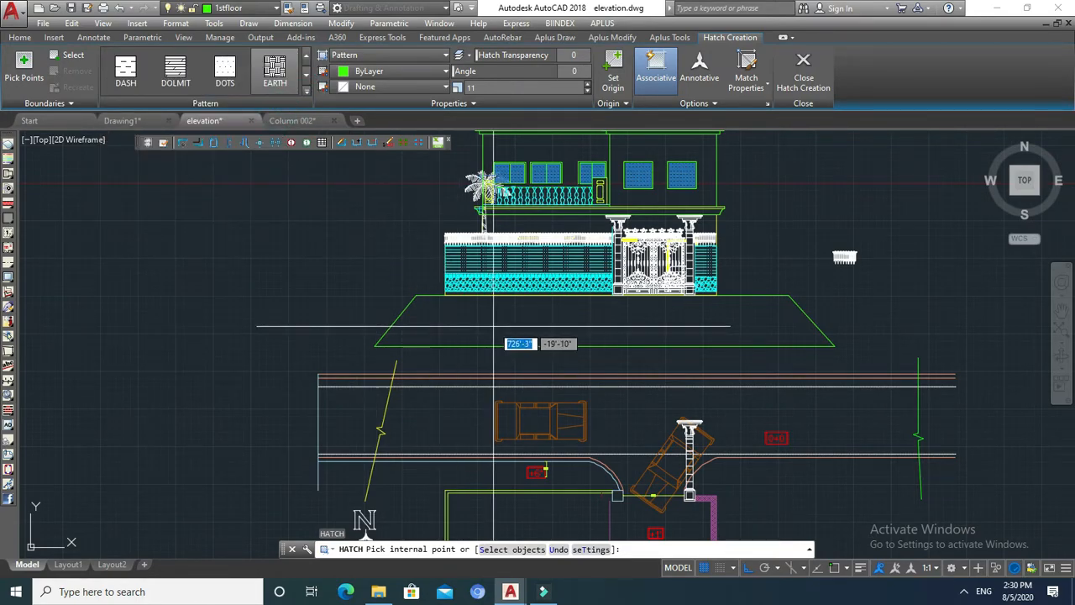
pyautogui.click(534, 328)
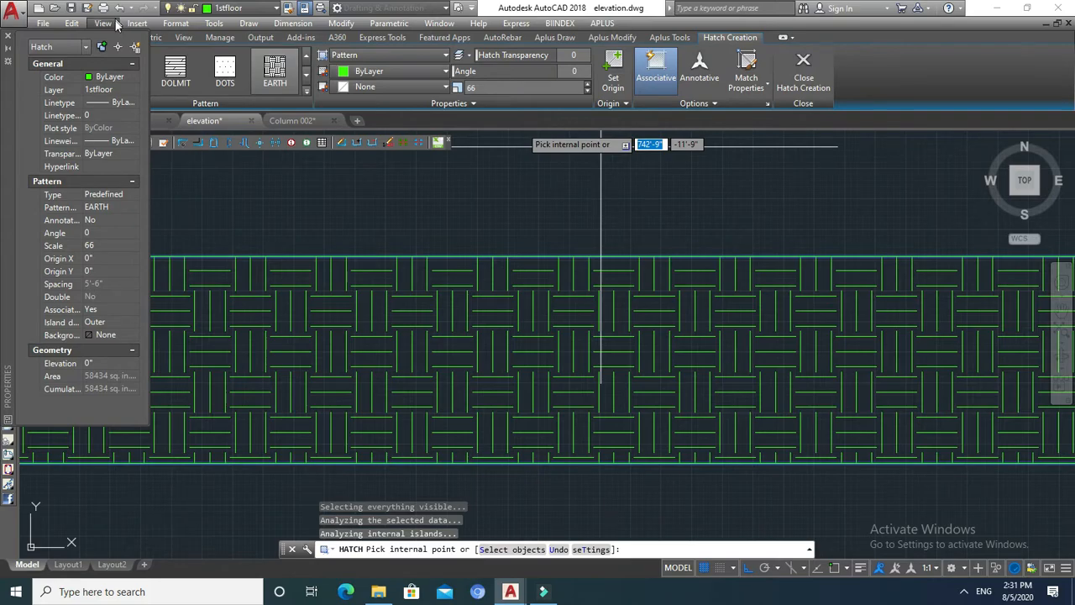
pyautogui.click(7, 40)
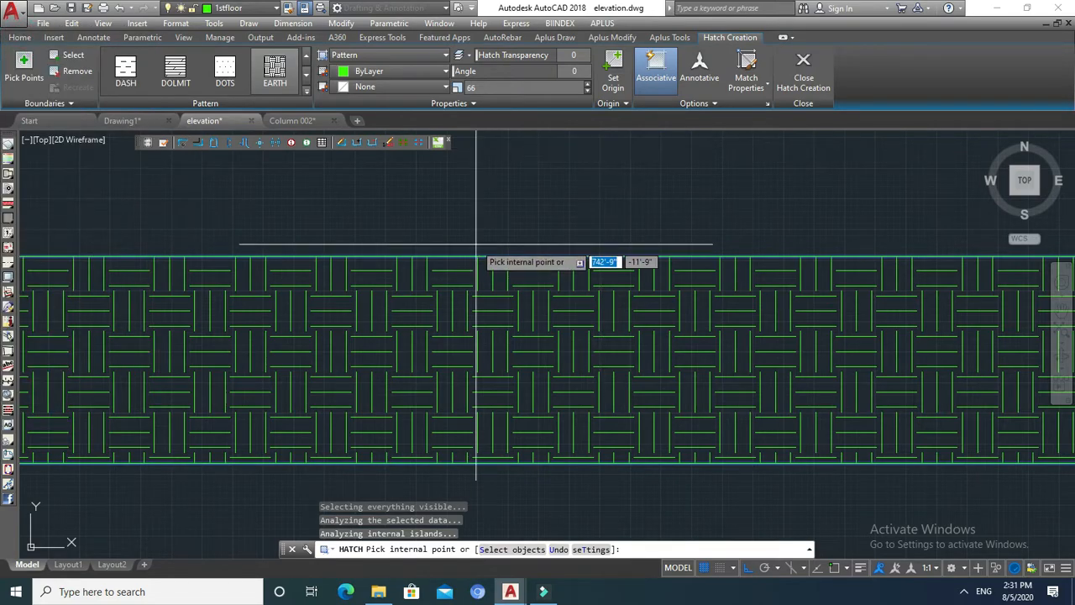
pyautogui.press('Escape')
pyautogui.scroll(-3, 569, 228)
pyautogui.press('Escape')
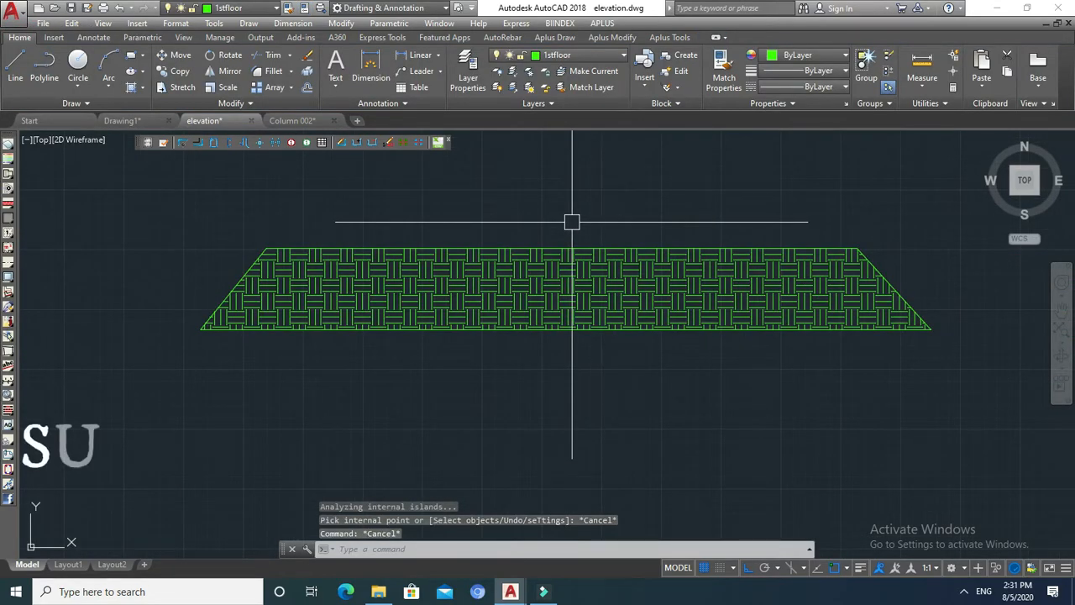
# Turn all layers back on with the command 12 and bring the whole elevation back into view
pyautogui.write('12')
pyautogui.press('Return')
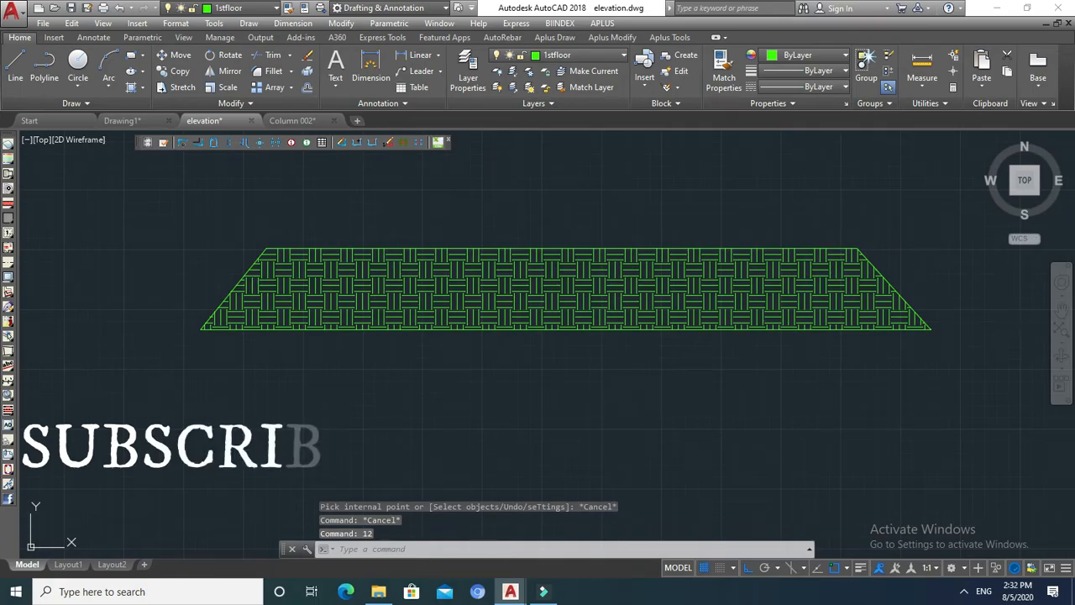
pyautogui.scroll(-3, 639, 277)
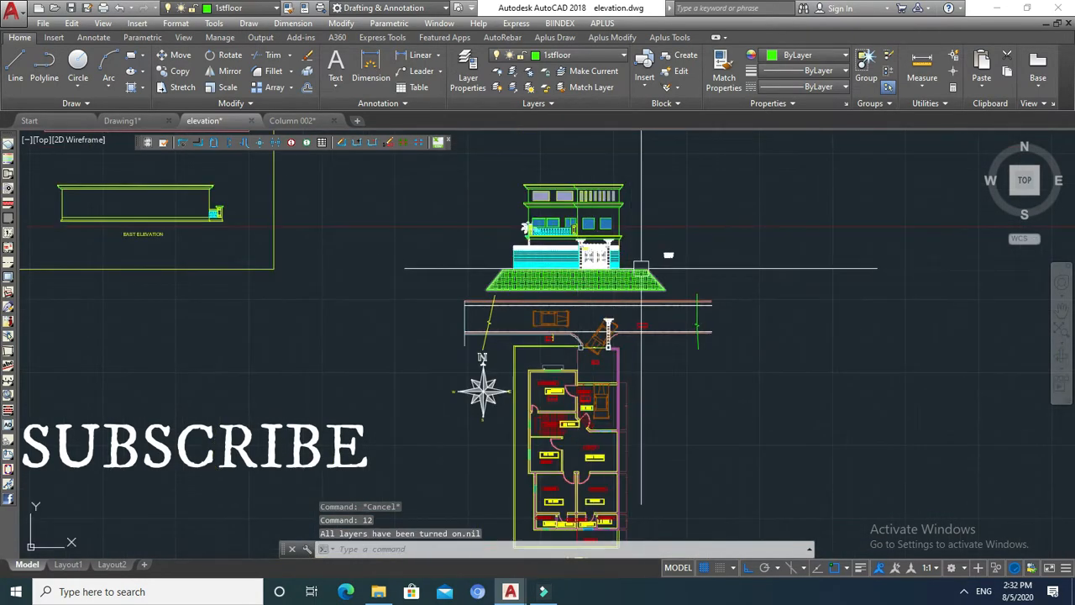
pyautogui.scroll(3, 639, 277)
pyautogui.moveTo(651, 254)
pyautogui.mouseDown(button='middle')
pyautogui.moveTo(707, 353)
pyautogui.moveTo(713, 315)
pyautogui.moveTo(733, 327)
pyautogui.moveTo(724, 339)
pyautogui.mouseUp(button='middle')
pyautogui.scroll(2, 707, 352)
pyautogui.scroll(-2, 732, 320)
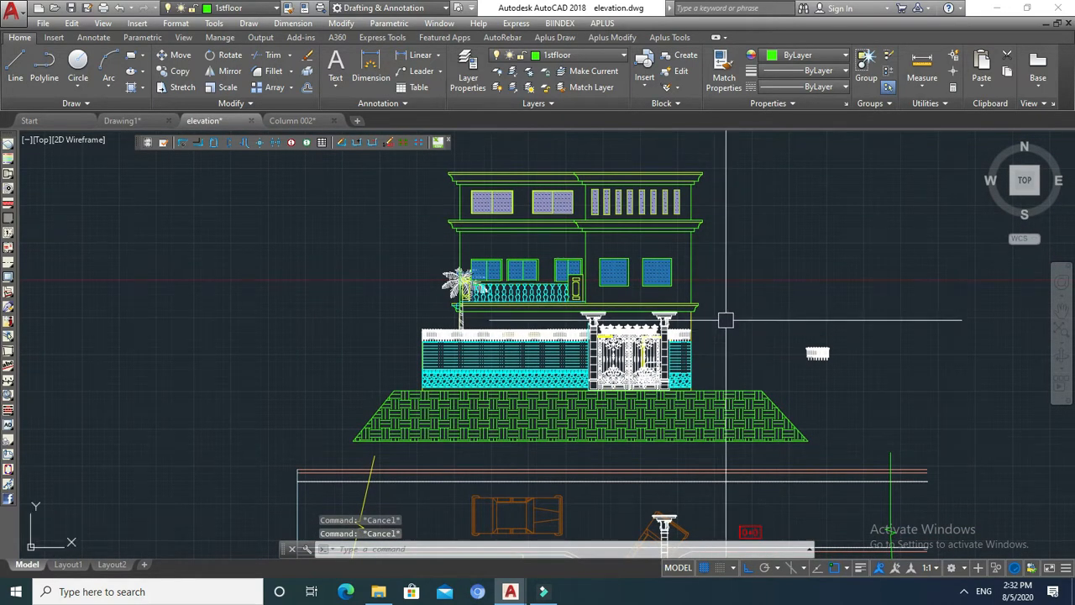
pyautogui.moveTo(711, 301); pyautogui.dragTo(705, 302, button='middle')
pyautogui.scroll(-3, 705, 299)
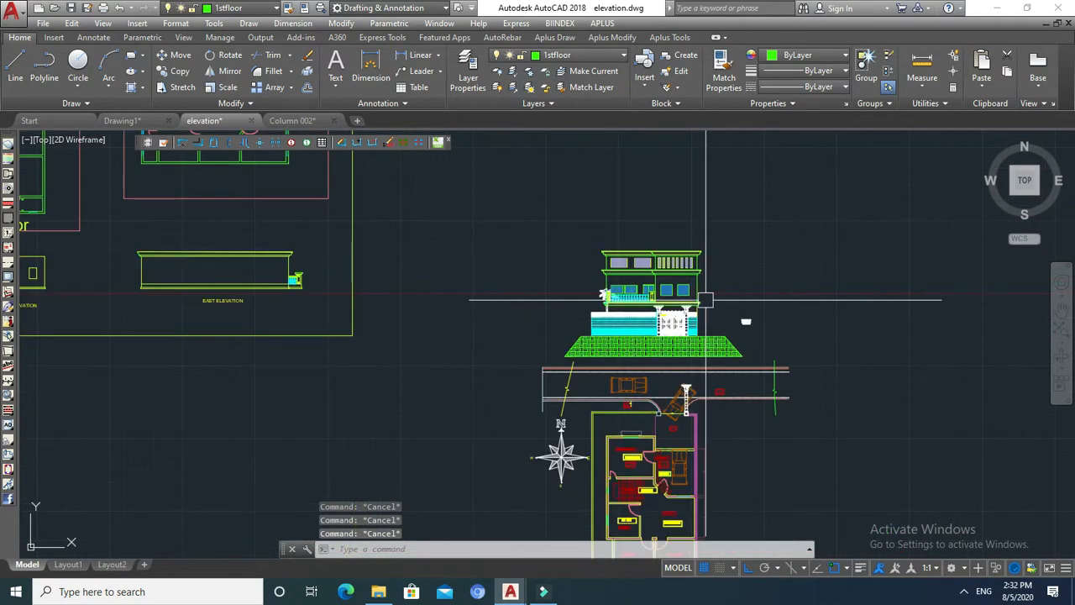
# Stretch the hatched base's upper right corner further inward, closer to the gate end of the boundary wall
pyautogui.scroll(2, 704, 300)
pyautogui.scroll(4, 716, 328)
pyautogui.click(722, 374)
pyautogui.scroll(2, 761, 375)
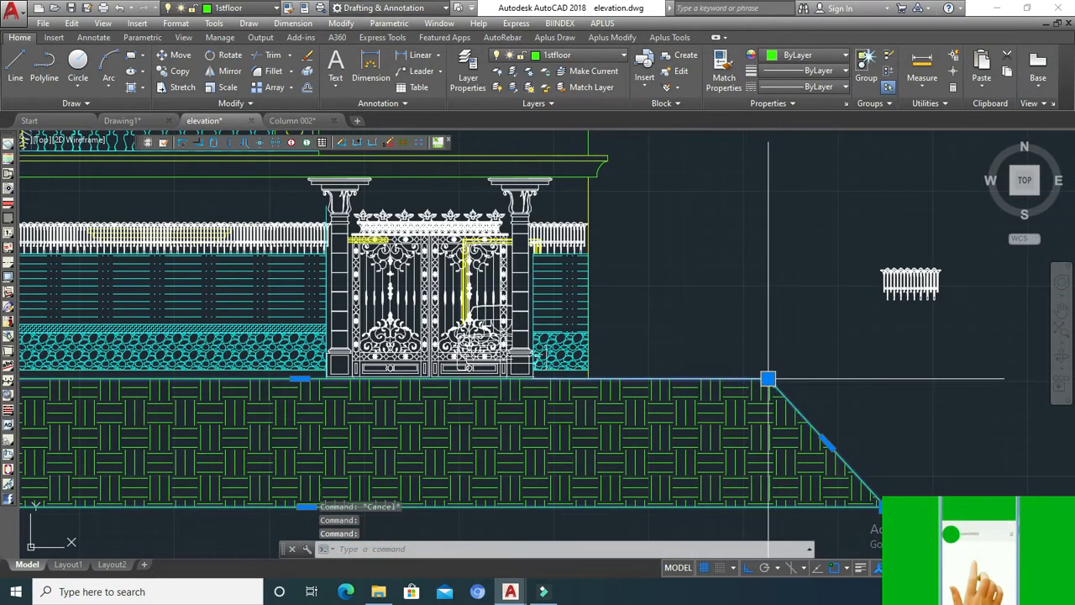
pyautogui.click(763, 377)
pyautogui.press('Escape')
pyautogui.scroll(-3, 413, 356)
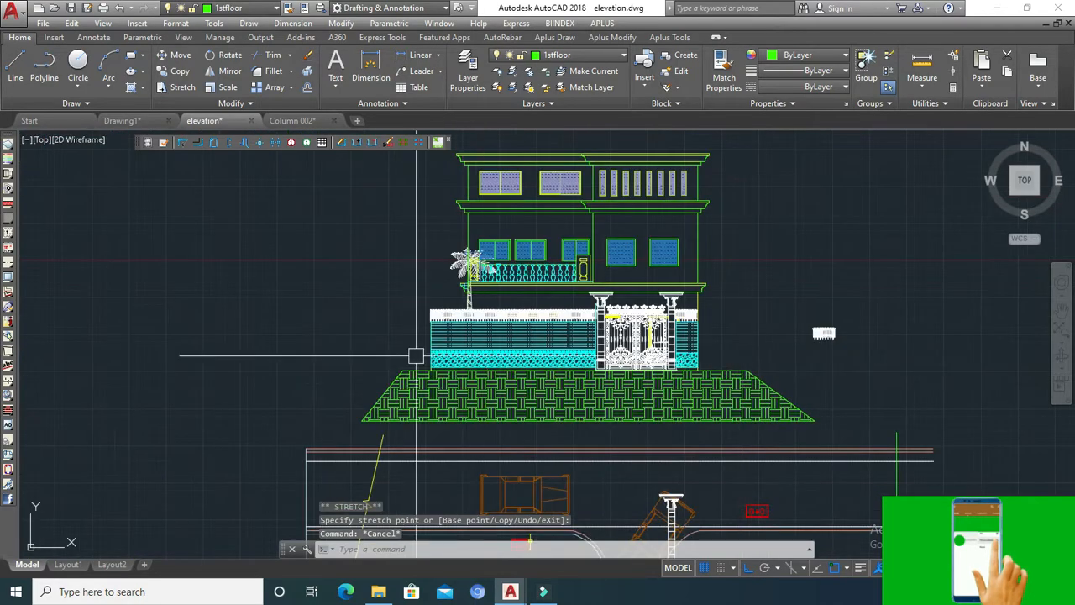
# Stretch the hatched base's upper left corner further inward, close to the left end of the boundary wall
pyautogui.scroll(4, 408, 379)
pyautogui.click(420, 382)
pyautogui.click(426, 378)
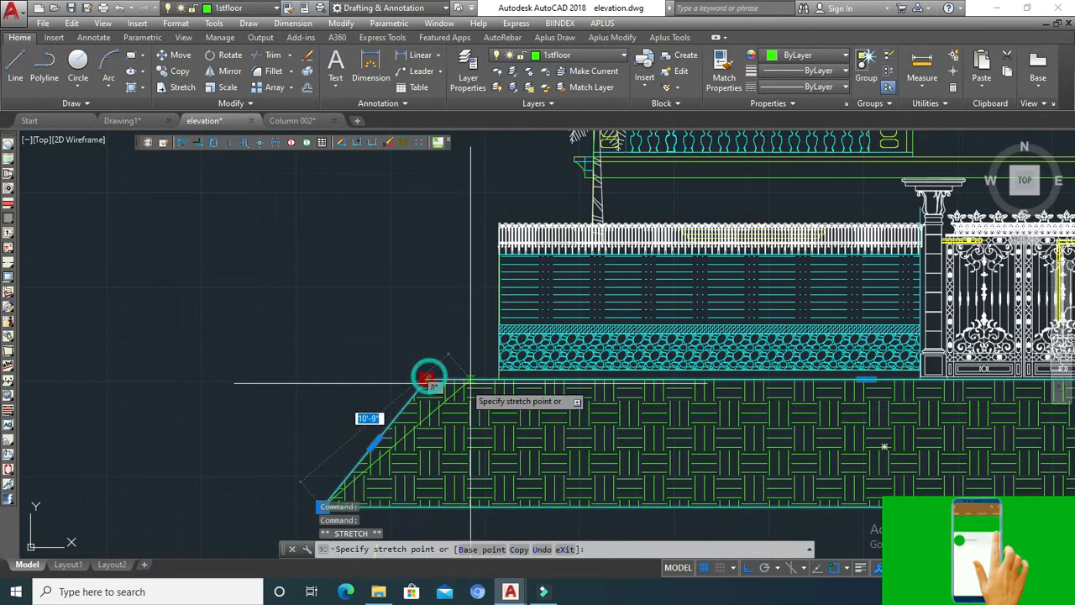
pyautogui.click(468, 382)
pyautogui.scroll(-5, 453, 368)
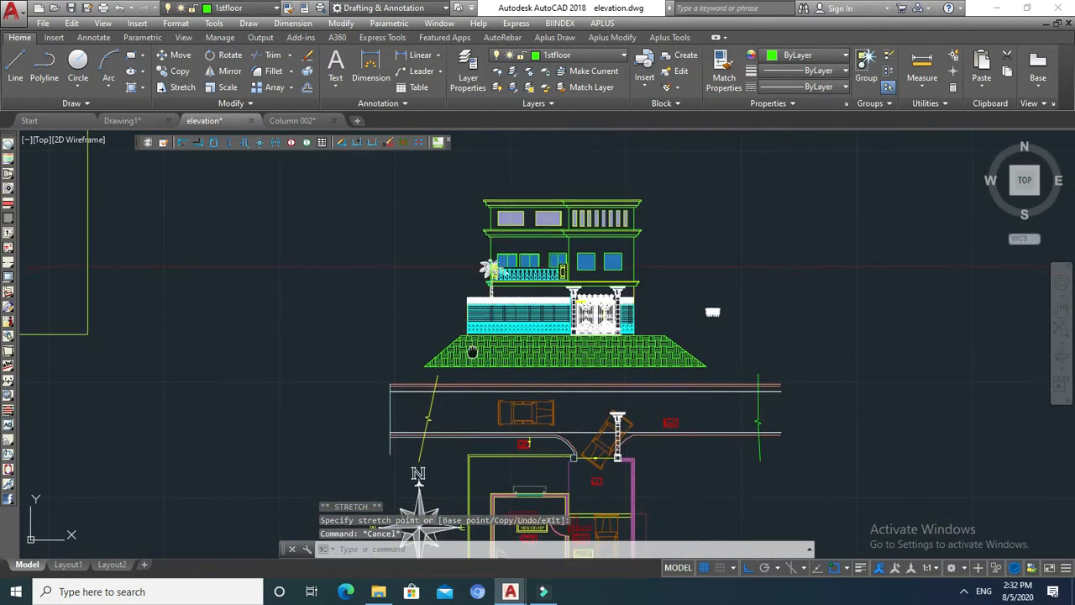
pyautogui.scroll(5, 488, 321)
pyautogui.press('Escape')
pyautogui.press('Escape')
pyautogui.scroll(-5, 492, 323)
pyautogui.moveTo(493, 323); pyautogui.dragTo(476, 336, button='middle')
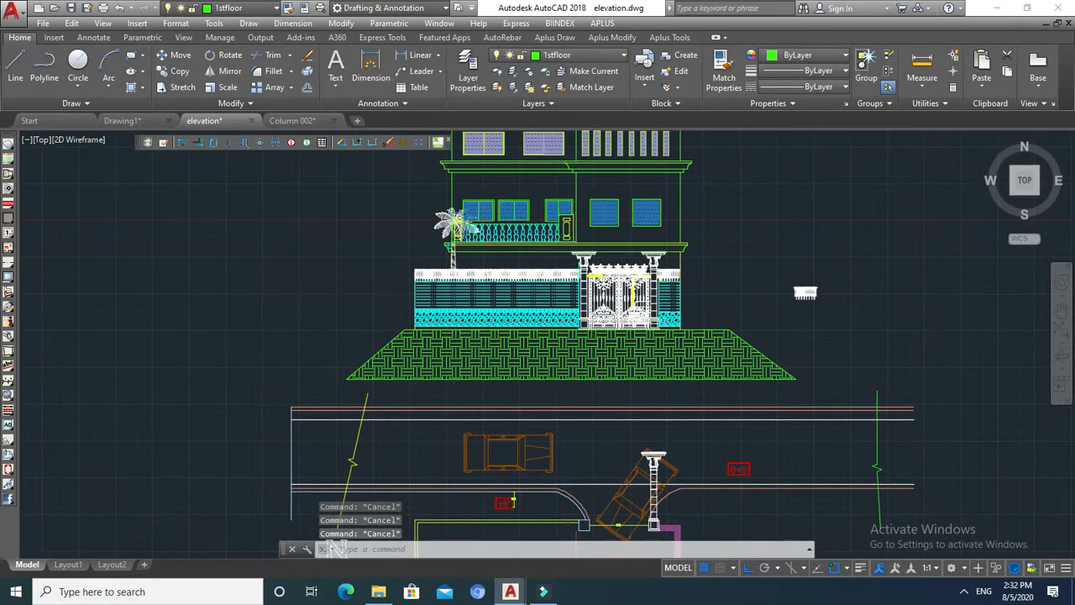
pyautogui.scroll(5, 599, 280)
pyautogui.scroll(-5, 600, 280)
pyautogui.moveTo(684, 272); pyautogui.dragTo(659, 322, button='middle')
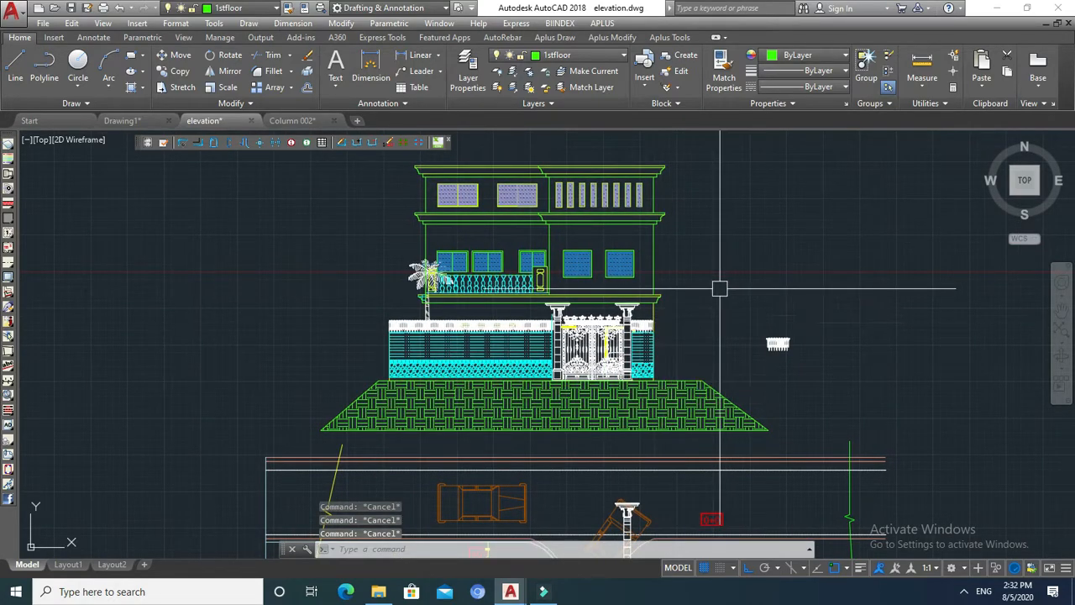
pyautogui.moveTo(715, 288); pyautogui.dragTo(709, 274, button='middle')
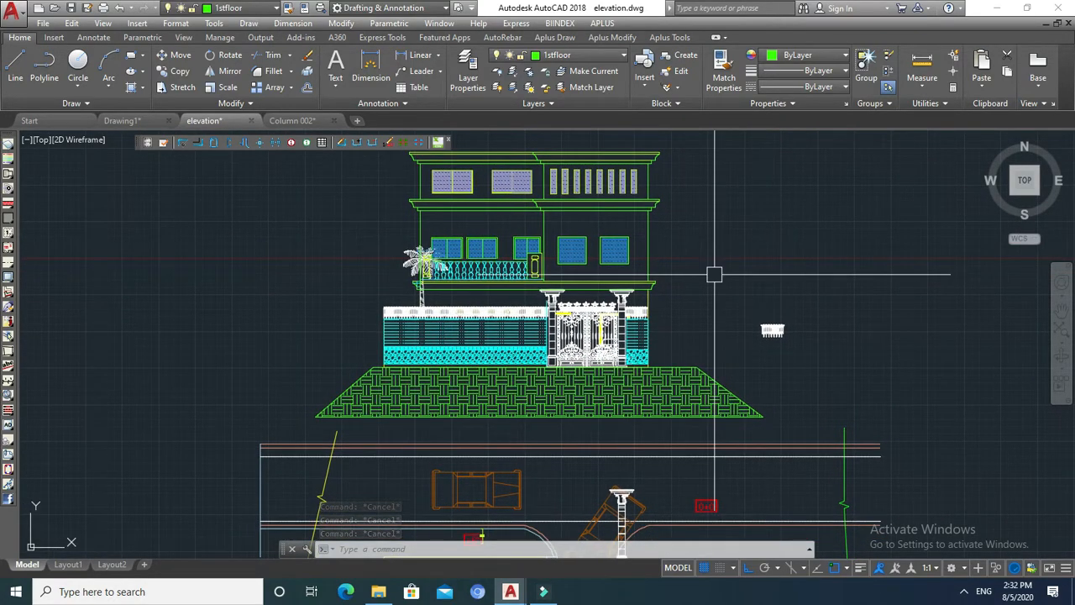